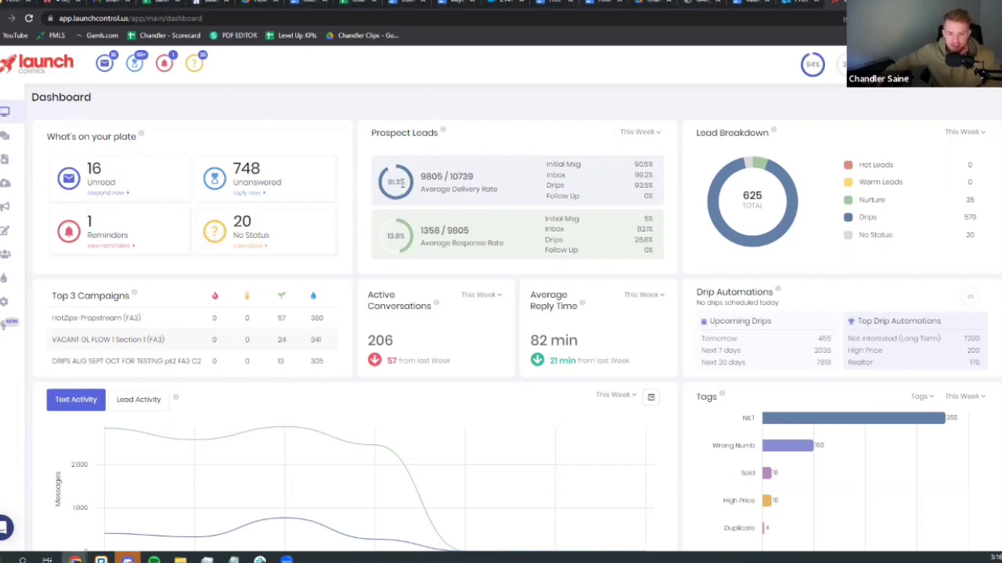
double_click(403, 242)
click(404, 241)
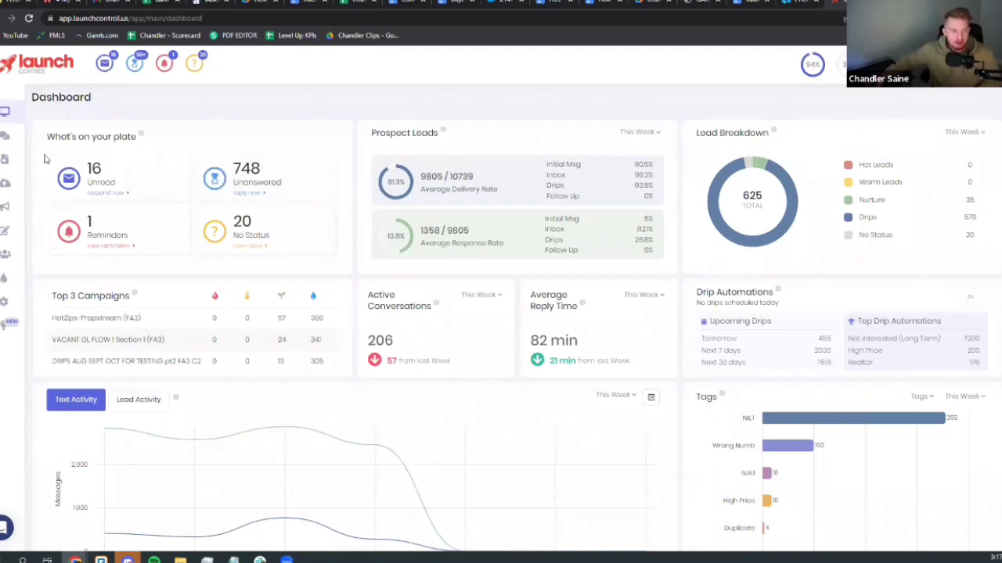
Open Direct Import and review the column headers in the sample file list_import_template (1).xlsx, closing the file and import dialog when done.
mouse_move(51, 169)
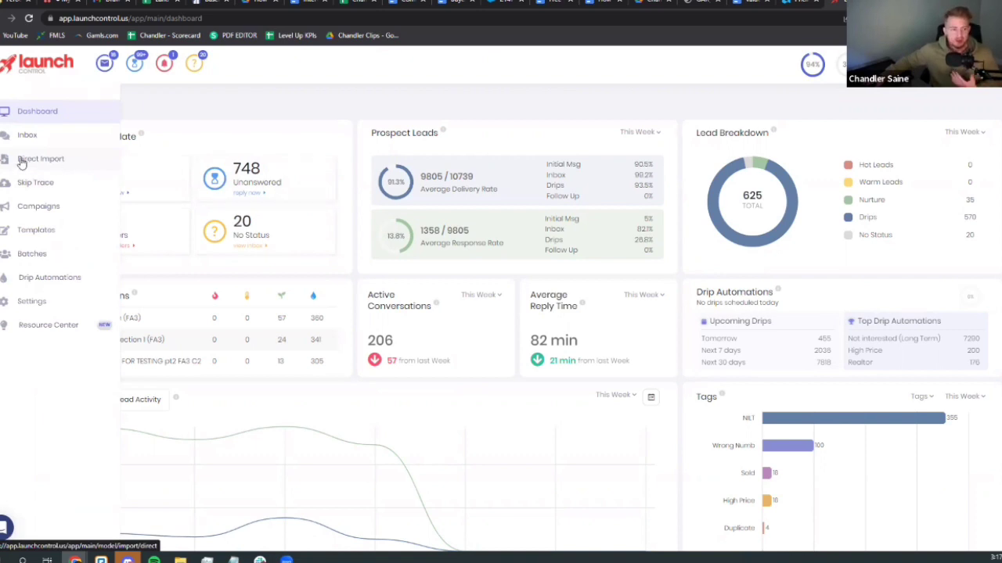
click(55, 159)
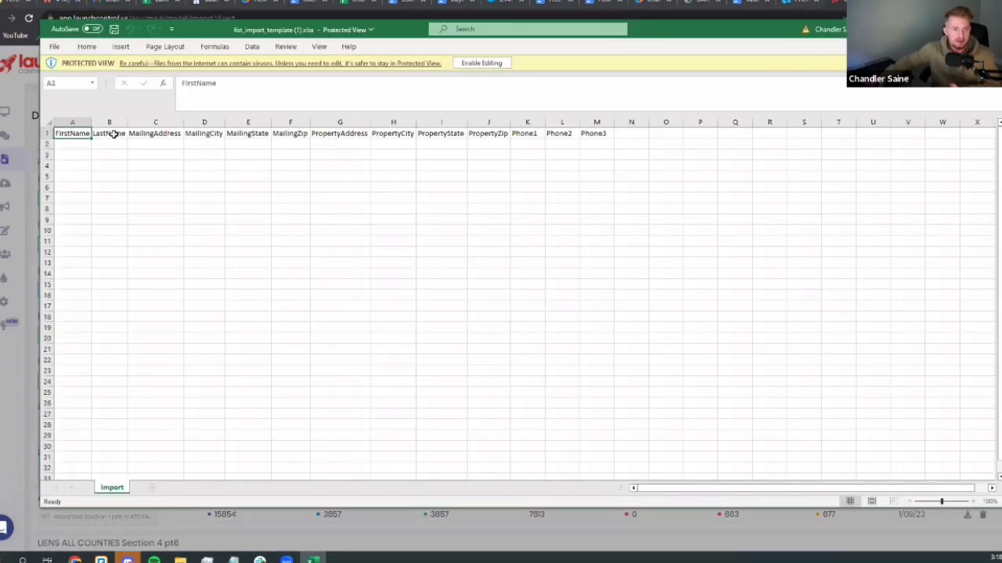
click(114, 135)
click(152, 135)
click(205, 134)
click(393, 135)
click(473, 135)
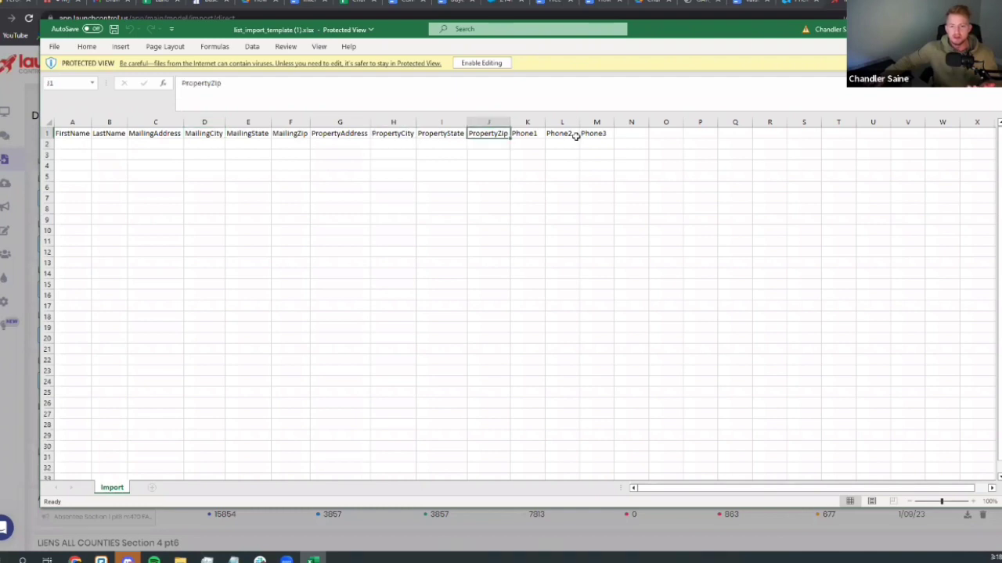
click(571, 135)
click(988, 29)
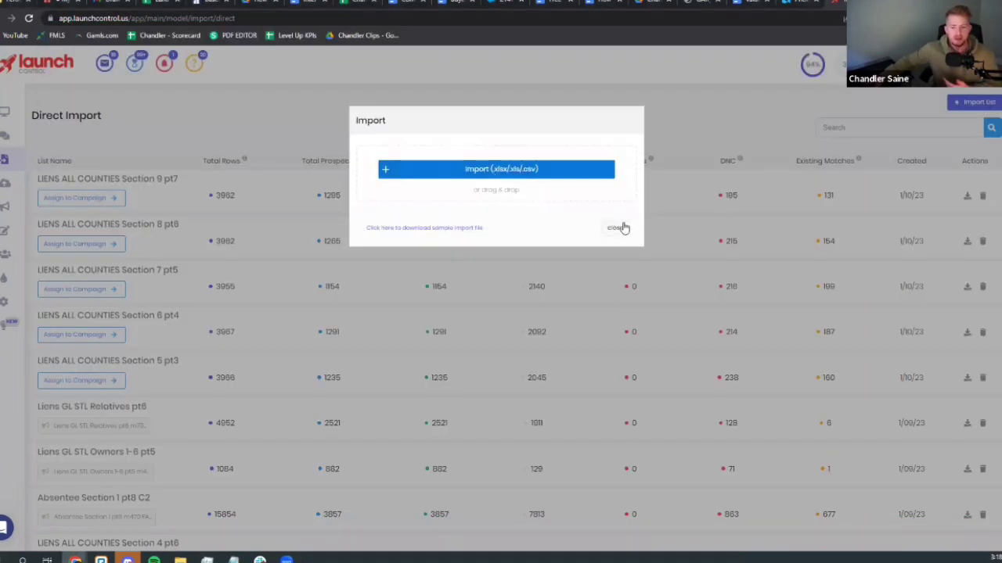
click(475, 245)
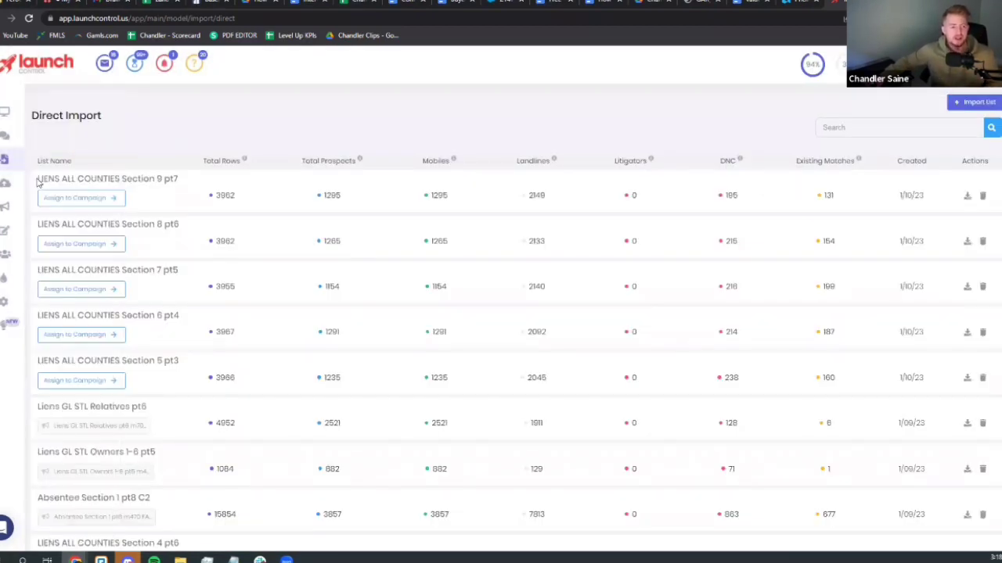
Open kindskiptracing.com in a new browser tab, look over its home page, and return to the Direct Import page.
mouse_move(19, 188)
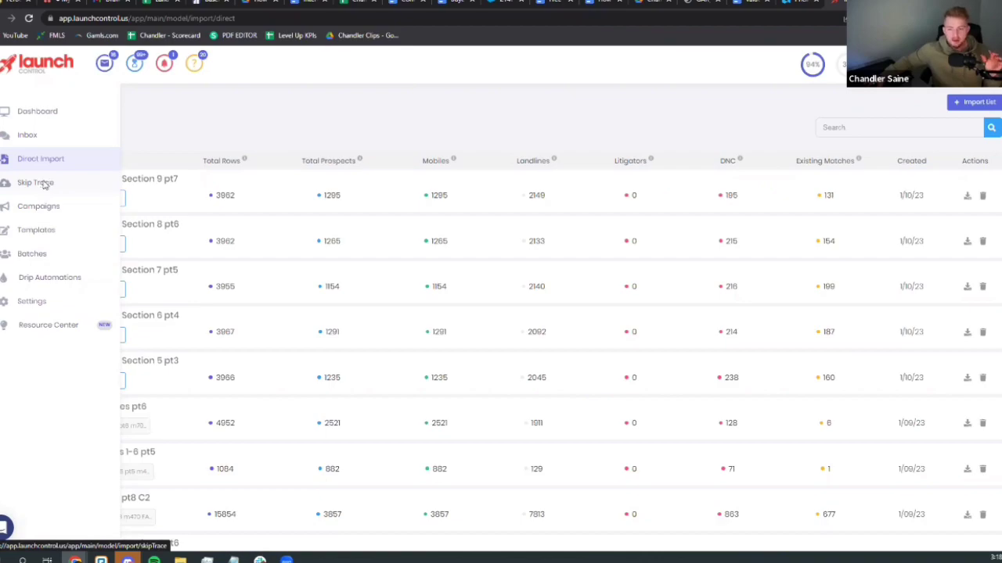
key(ctrl+t)
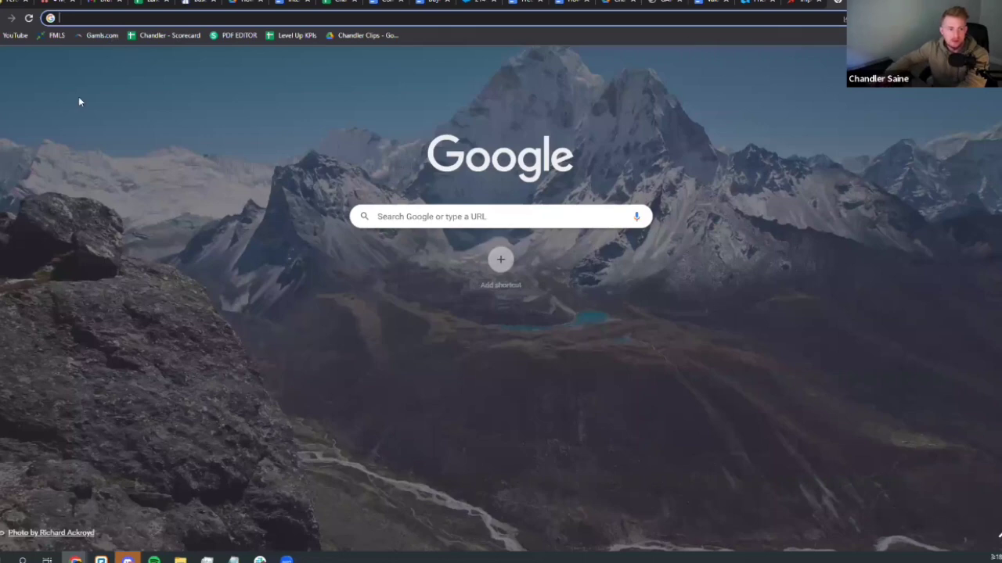
text(kindskiptracing)
key(Return)
click(123, 149)
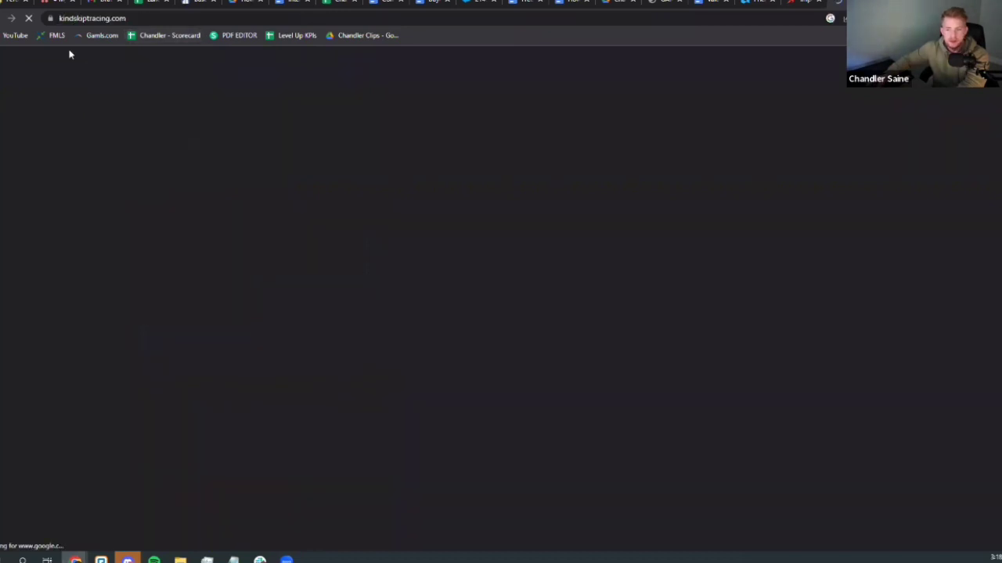
scroll(475, 263, down, 2)
scroll(438, 262, up, 2)
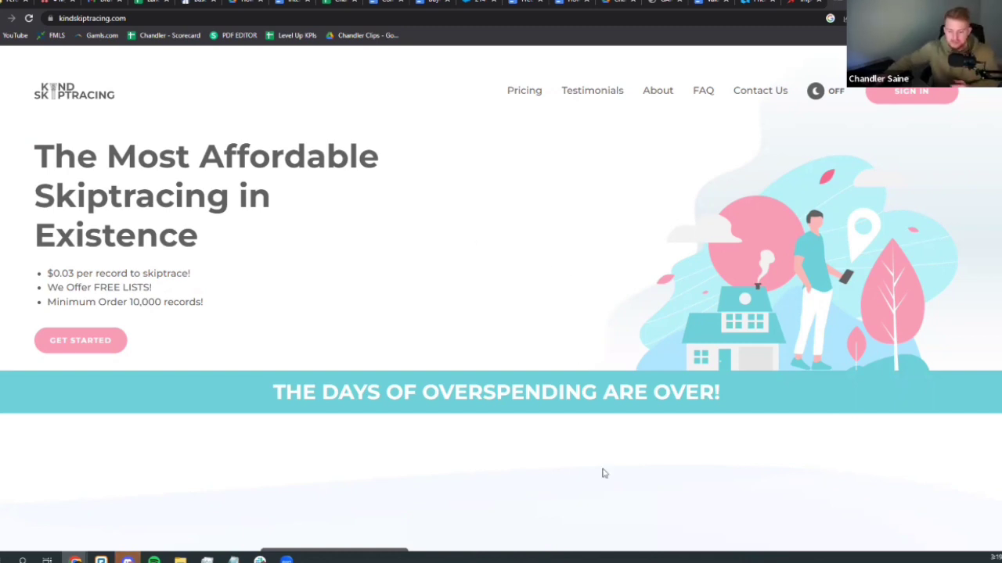
click(833, 2)
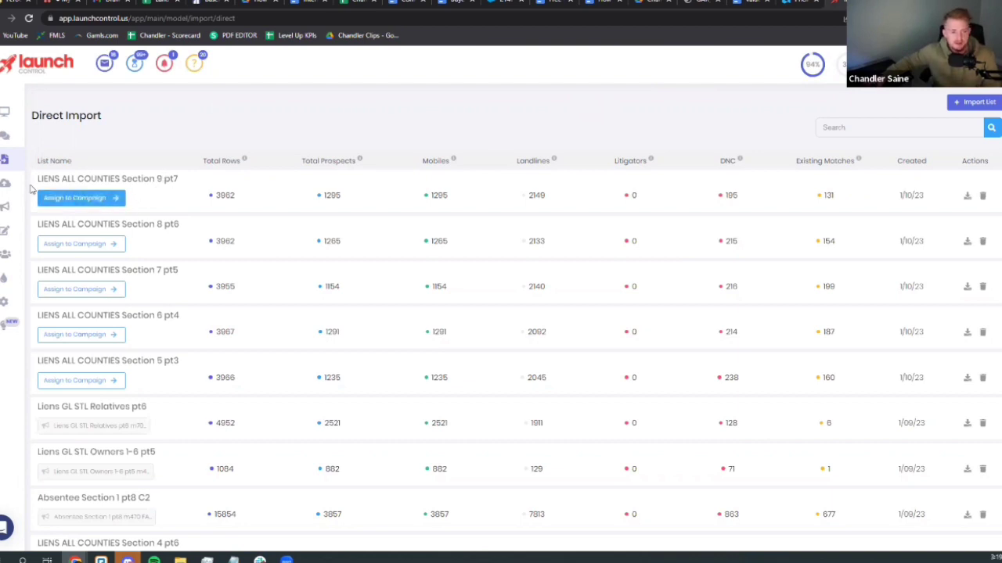
Create a new campaign named "test" with market 706 and save it.
mouse_move(6, 189)
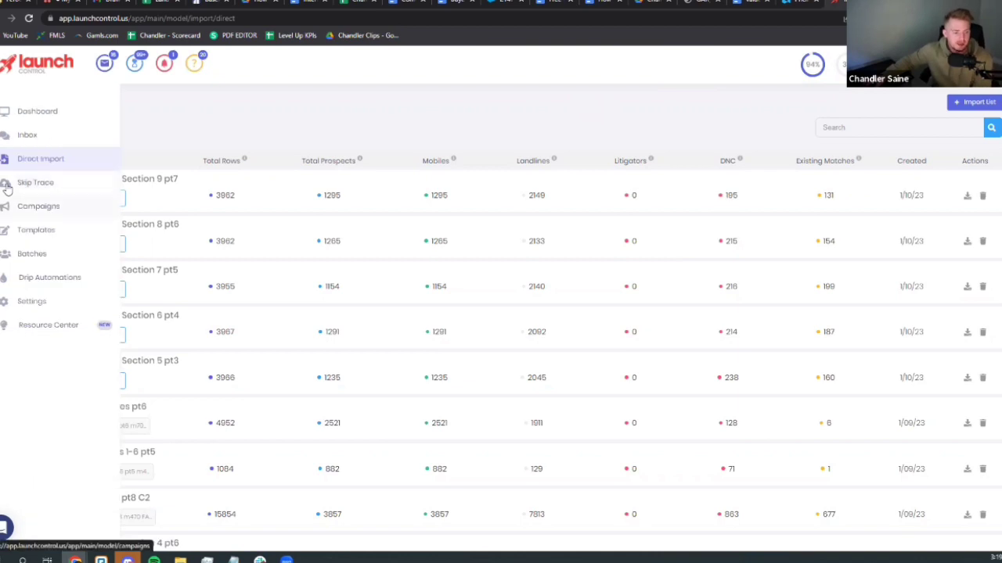
click(56, 213)
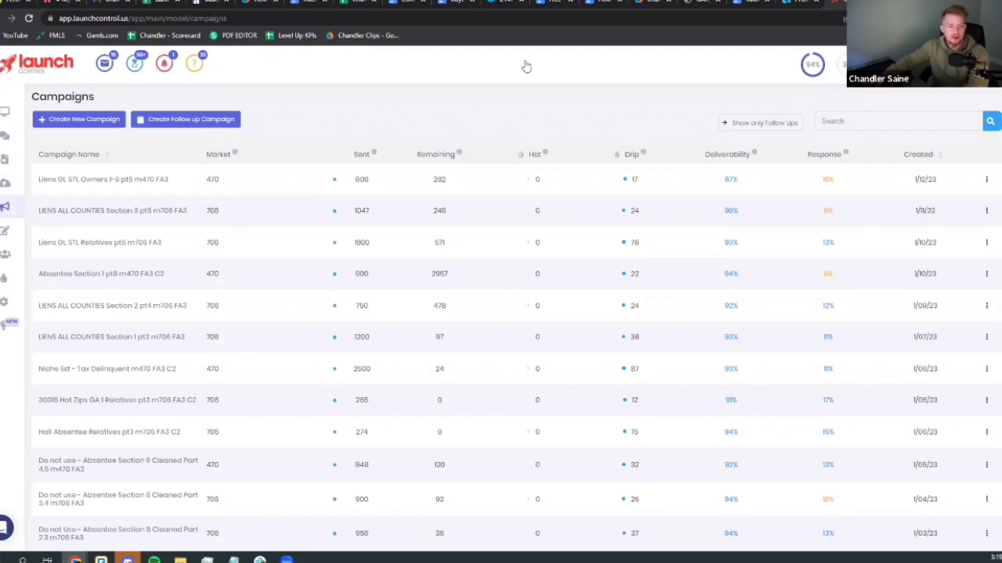
click(85, 119)
click(503, 116)
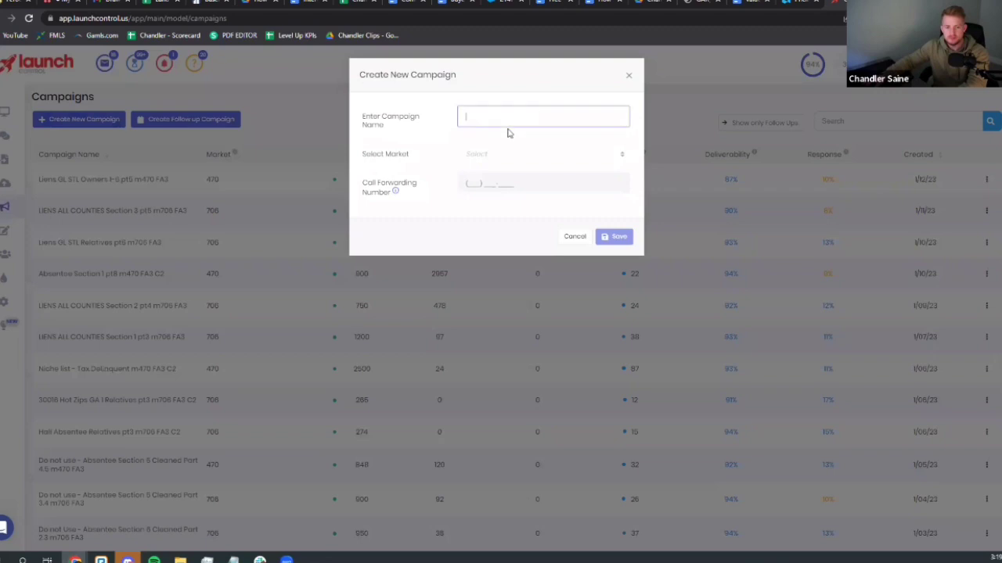
text(te)
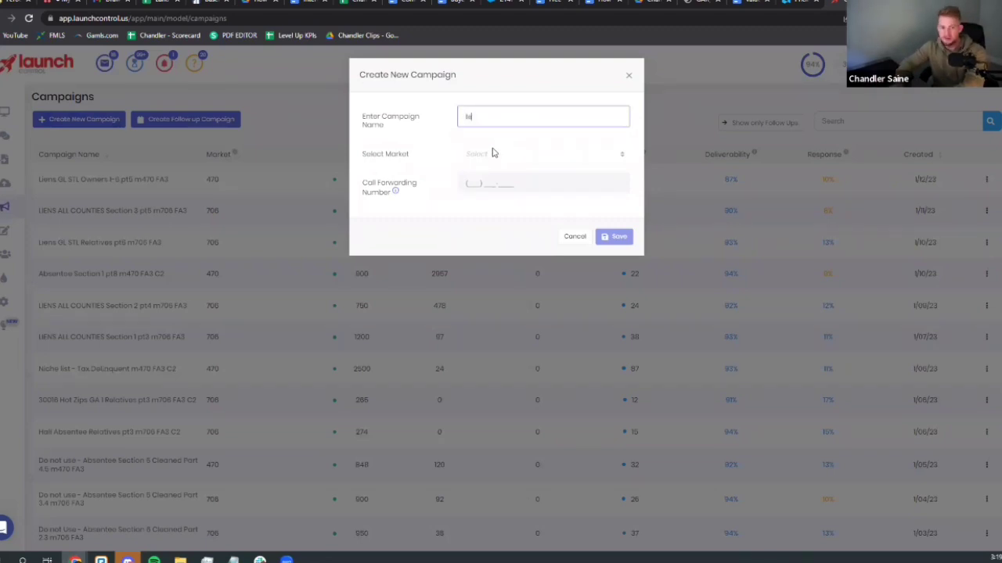
text(st)
click(493, 153)
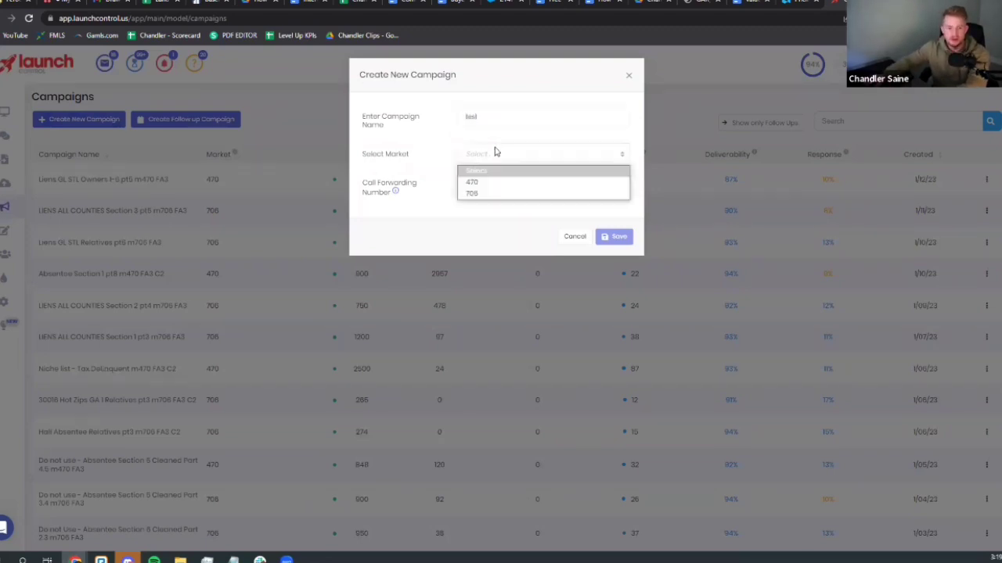
click(481, 193)
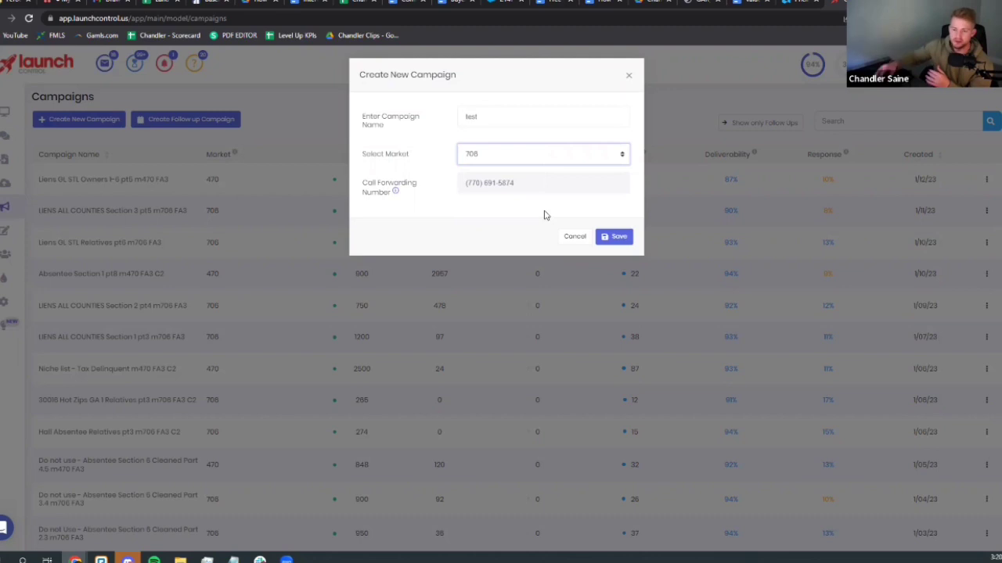
click(617, 237)
Search for the "test" campaign in the assignment options of the LIENS ALL COUNTIES Section 9 pt7 list, leaving without assigning it.
mouse_move(39, 196)
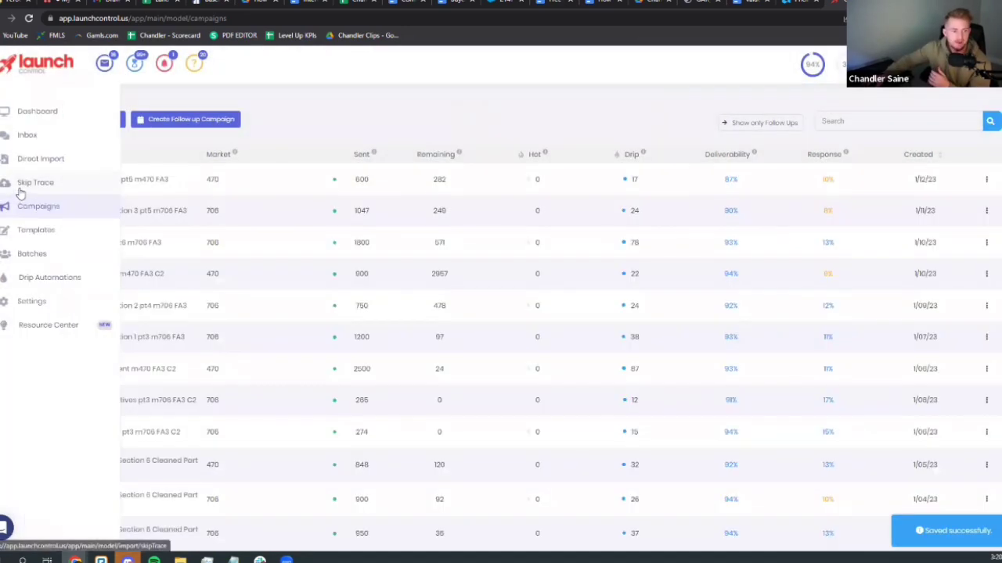
click(49, 161)
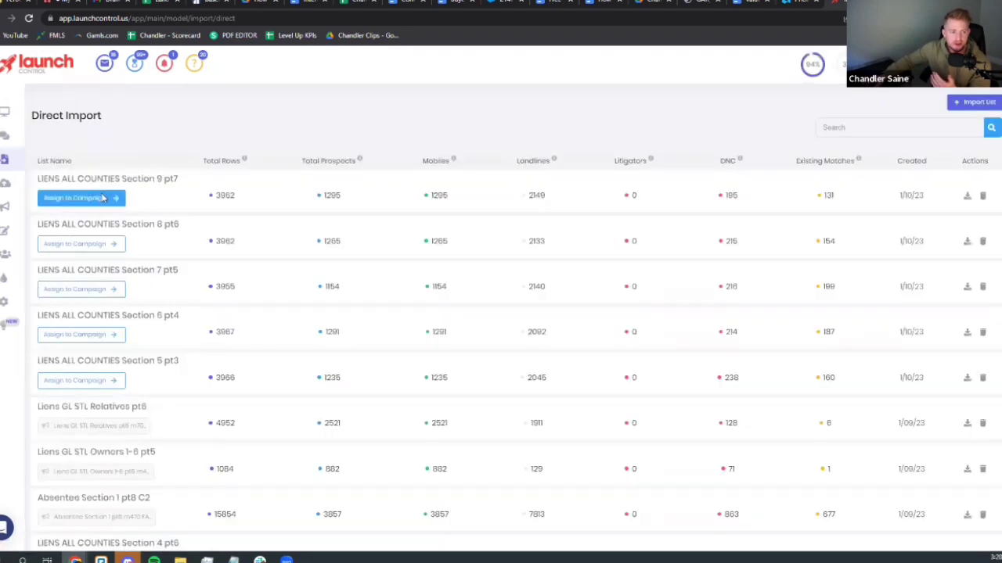
click(78, 198)
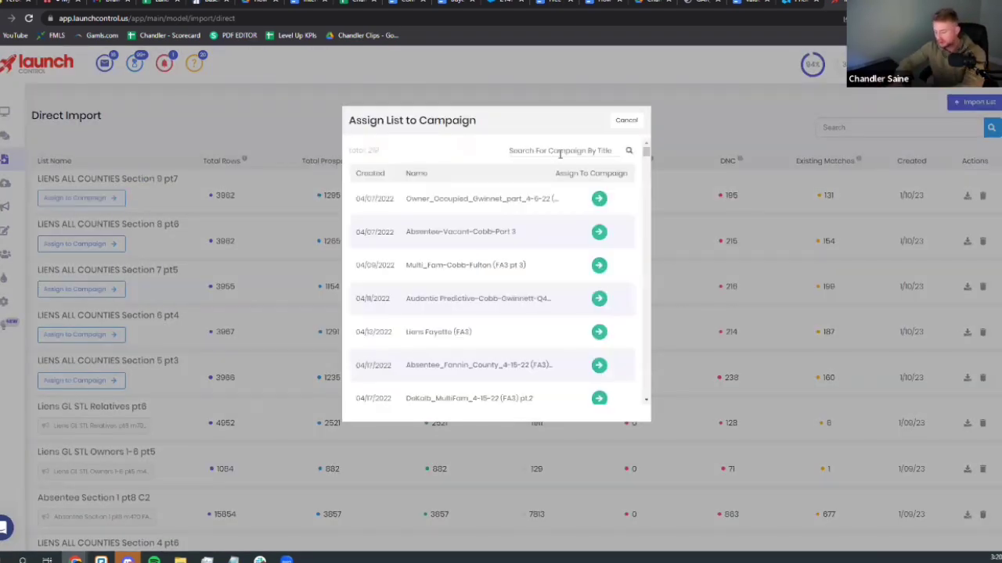
text(test)
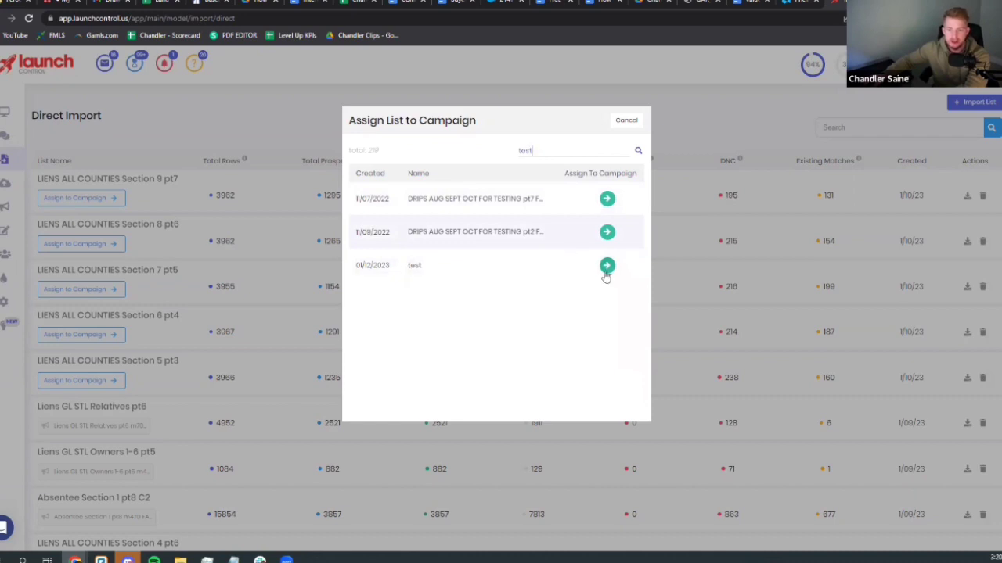
click(626, 121)
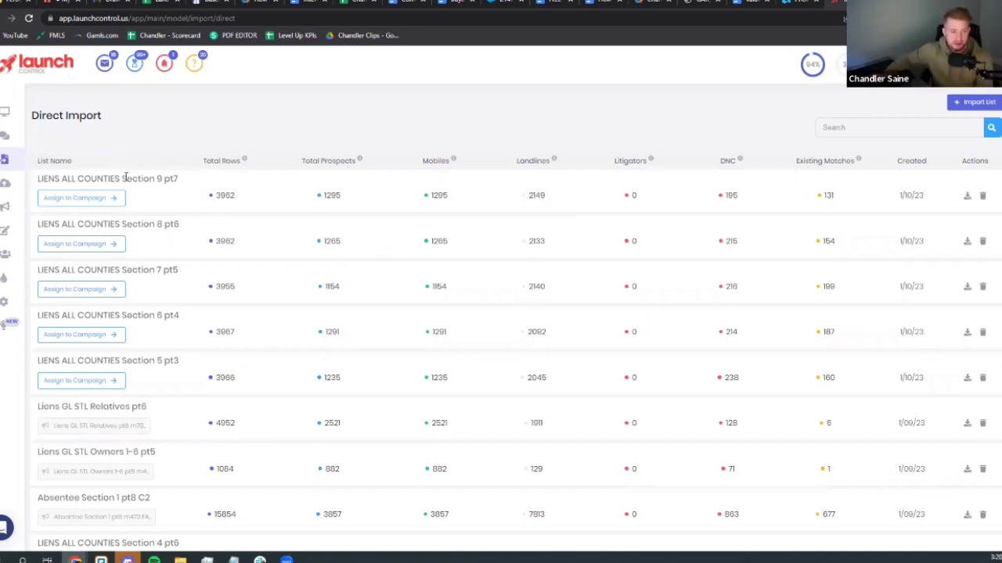
Select the campaign "Do not use - Absentee Section 6 Cleaned Part 3.4 m706 FA3" for a new batch in the Batch Builder.
mouse_move(15, 191)
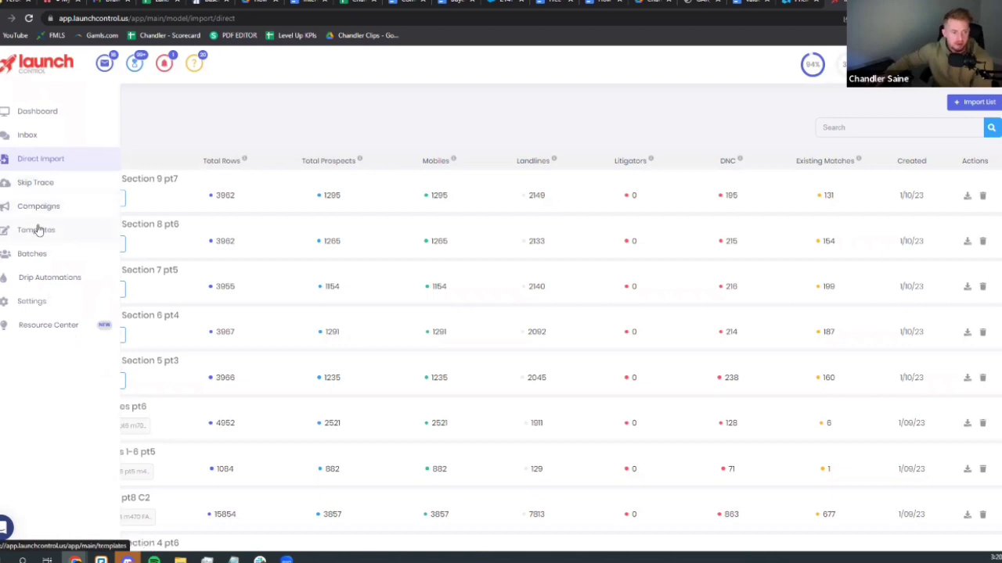
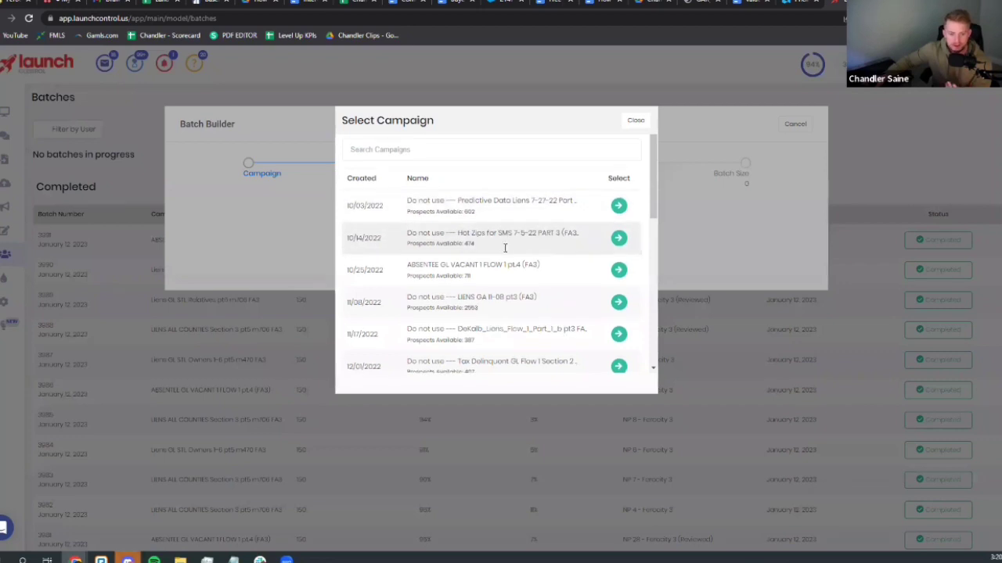
scroll(505, 250, down, 3)
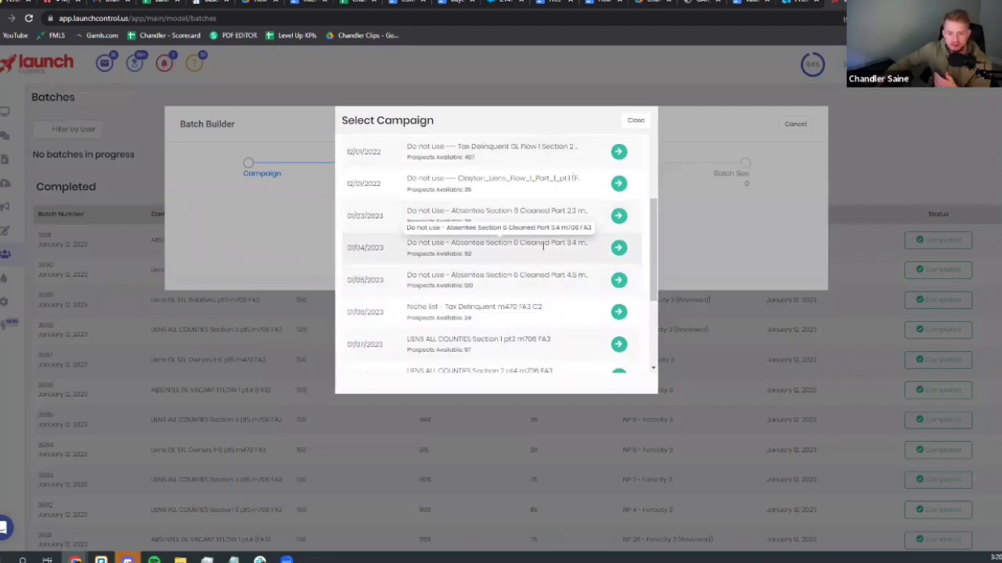
click(619, 249)
Choose the message template "NP 5 - Ferocity 3 (Vague - hybrid)" for the batch and continue to the batch size.
click(473, 214)
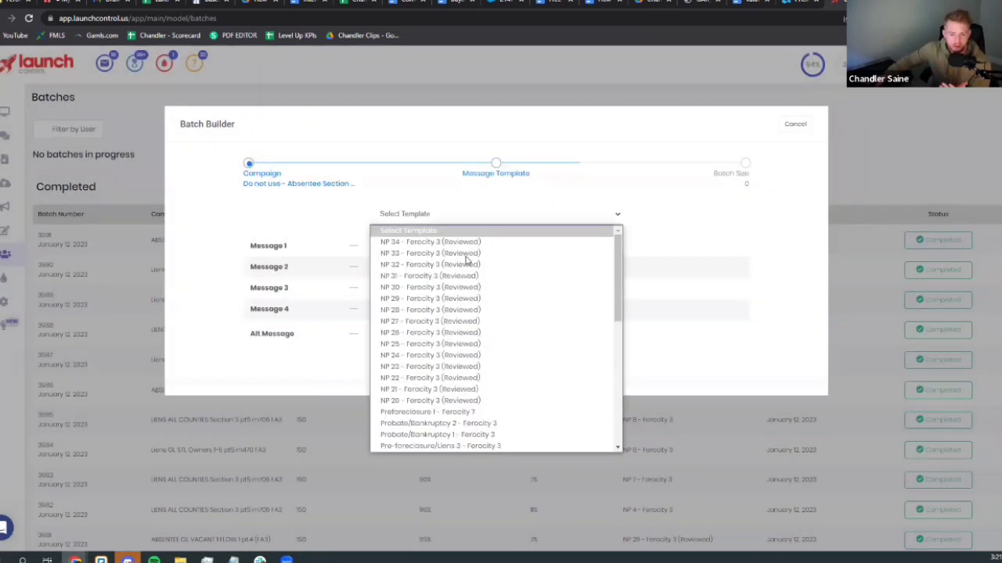
scroll(467, 258, down, 1)
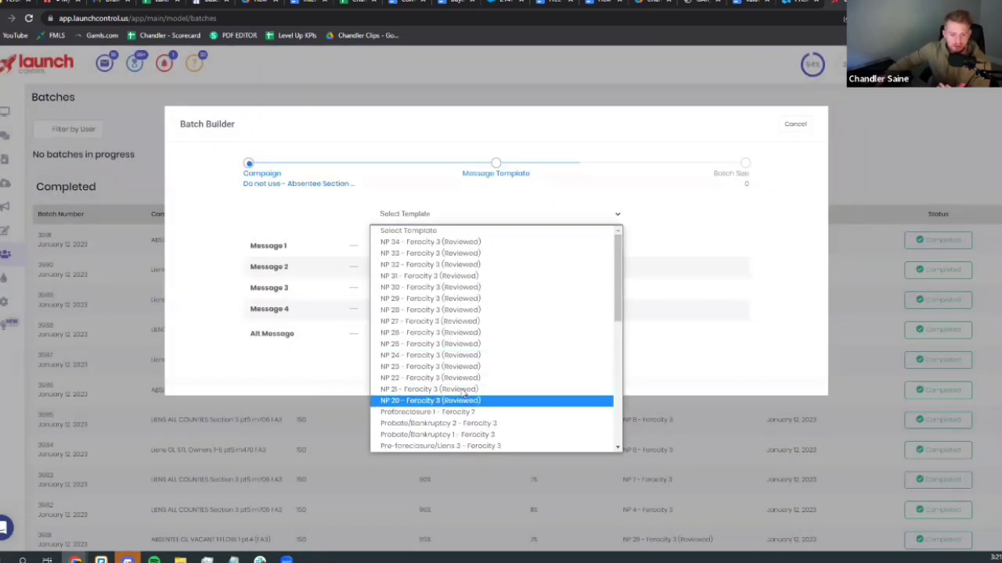
scroll(462, 391, down, 1)
scroll(461, 391, up, 2)
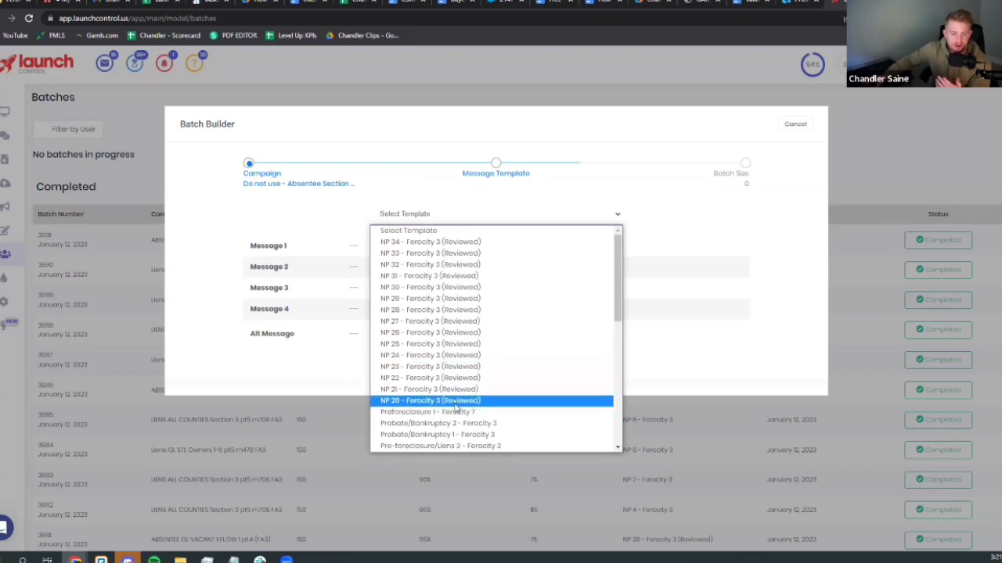
scroll(458, 408, down, 10)
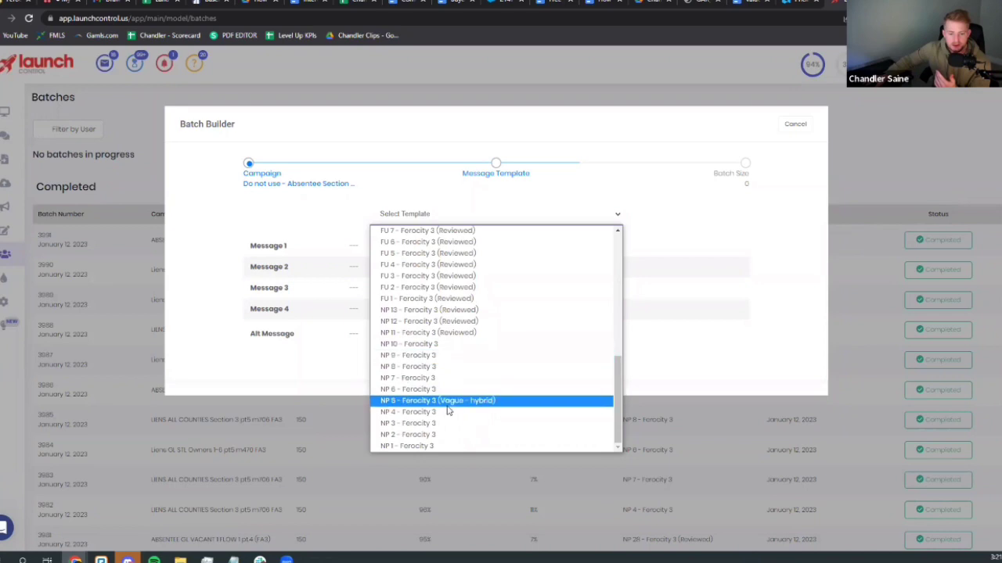
click(454, 402)
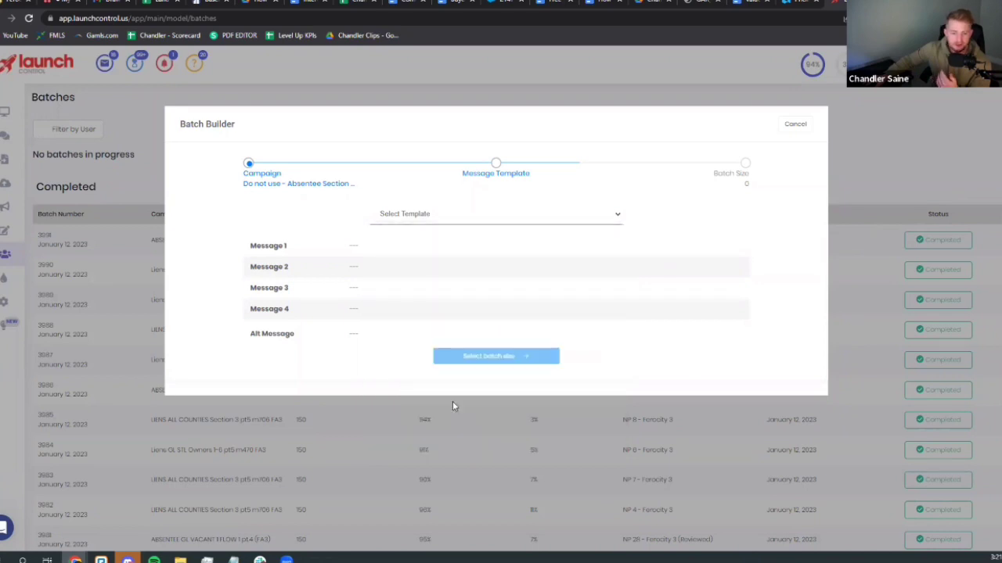
click(494, 371)
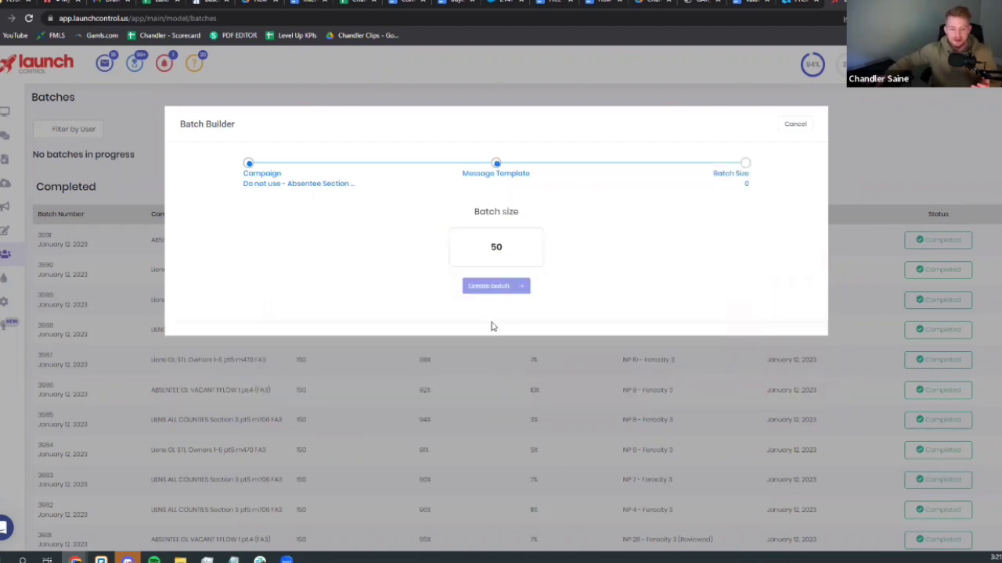
Create the batch with a size of 50 and review the text of its first message preview.
click(509, 247)
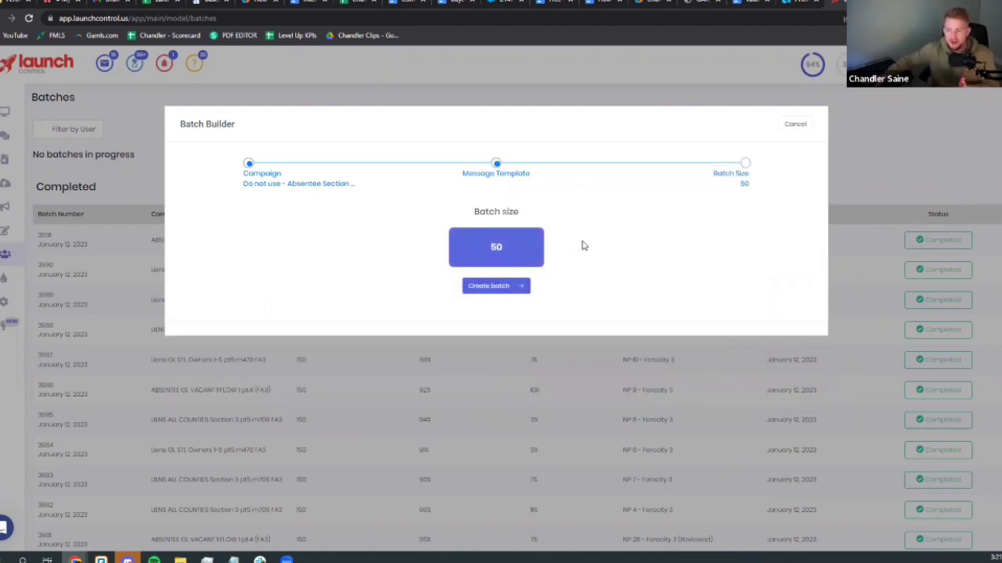
click(505, 292)
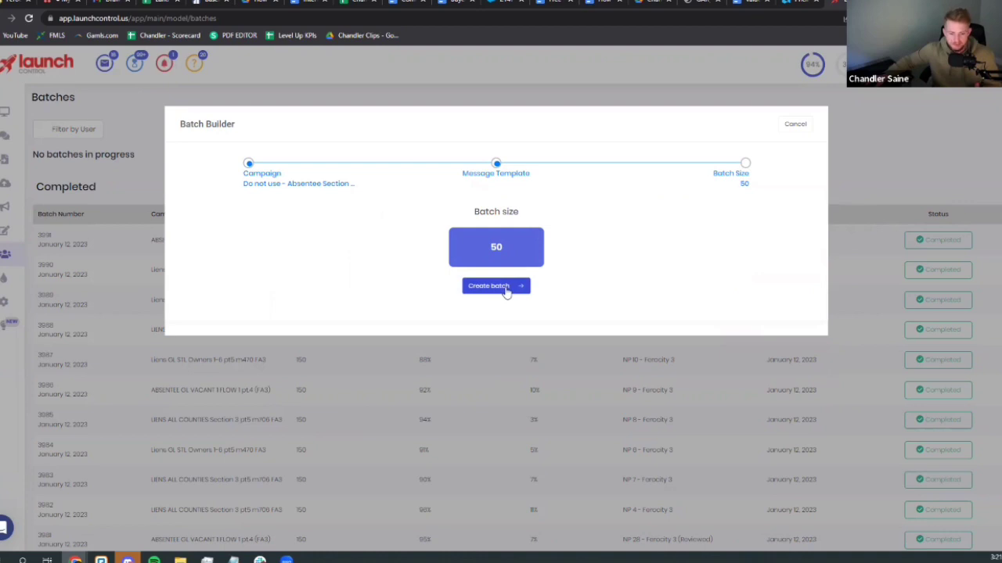
click(521, 283)
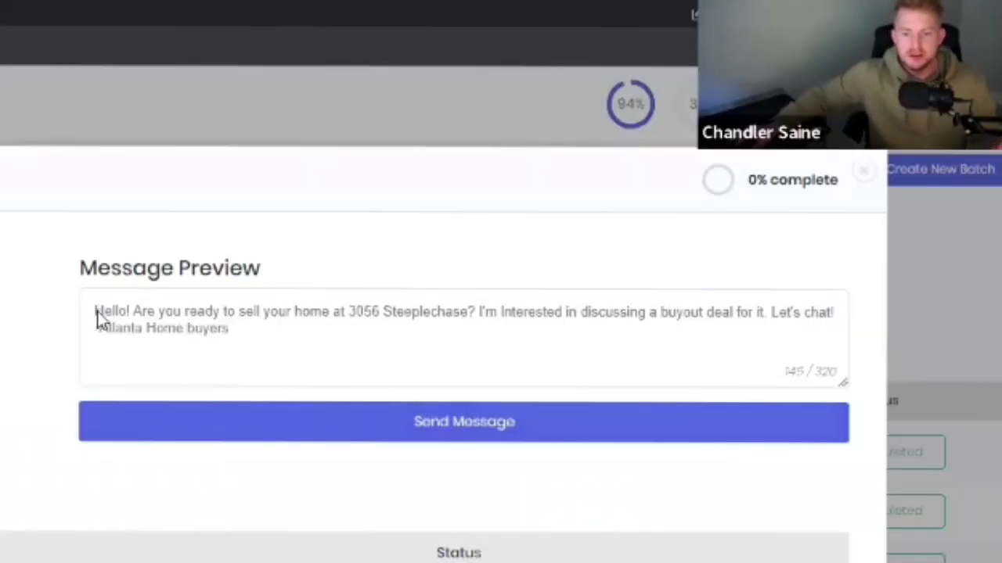
drag(99, 320, 279, 343)
click(278, 343)
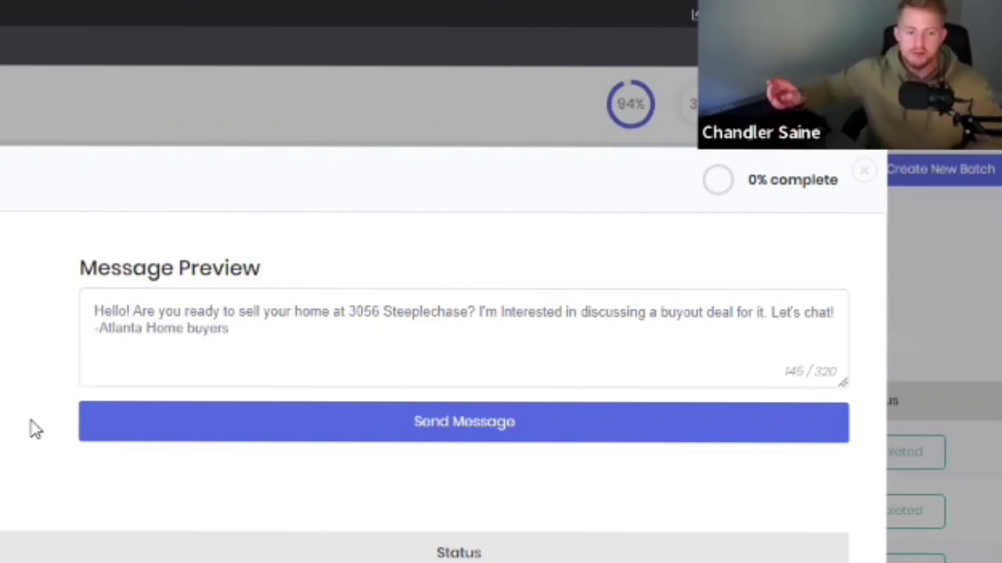
Close the batch preview without sending any message and browse through the prospect conversations in the inbox.
click(863, 176)
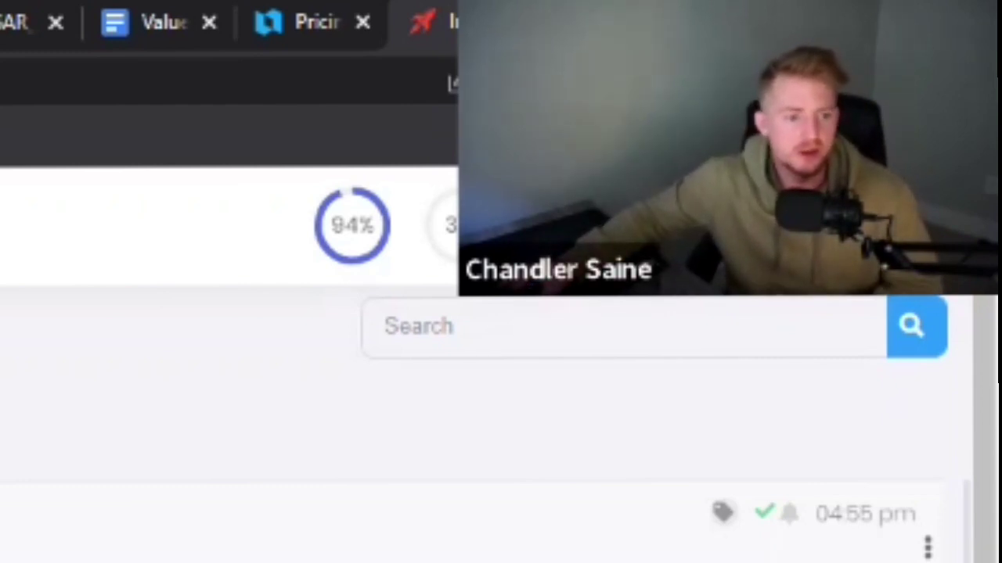
scroll(485, 485, down, 1)
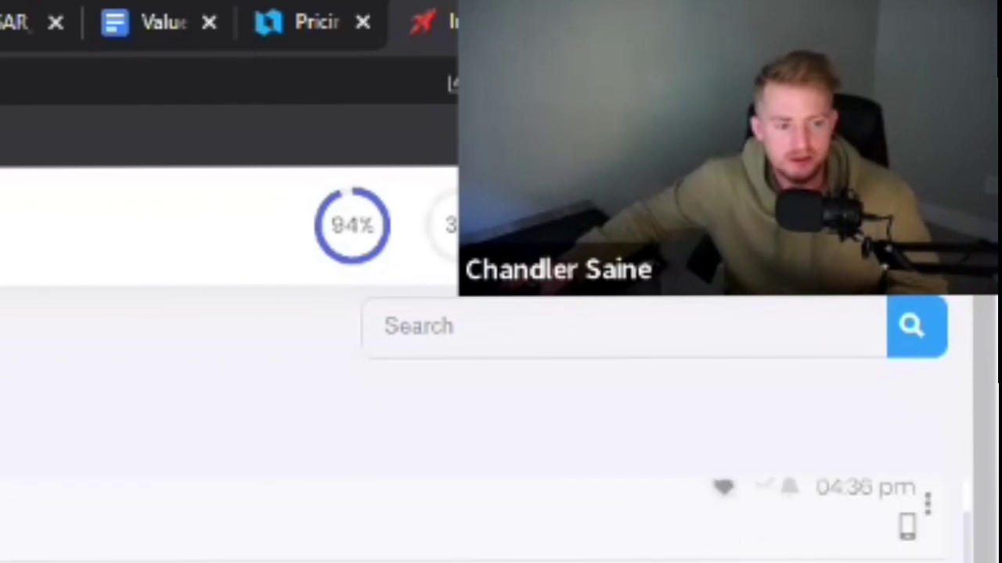
scroll(485, 501, down, 3)
scroll(485, 501, up, 4)
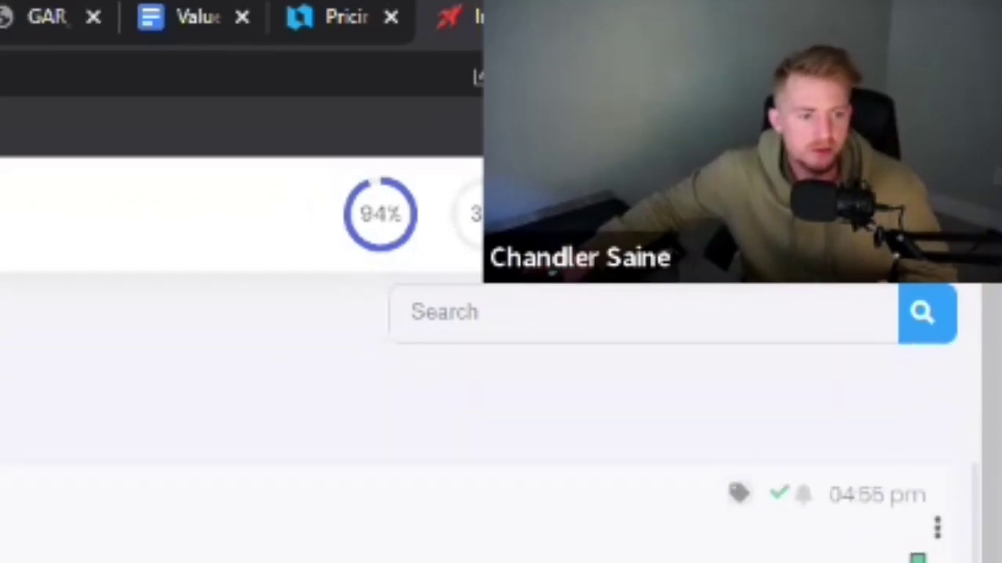
scroll(485, 509, down, 2)
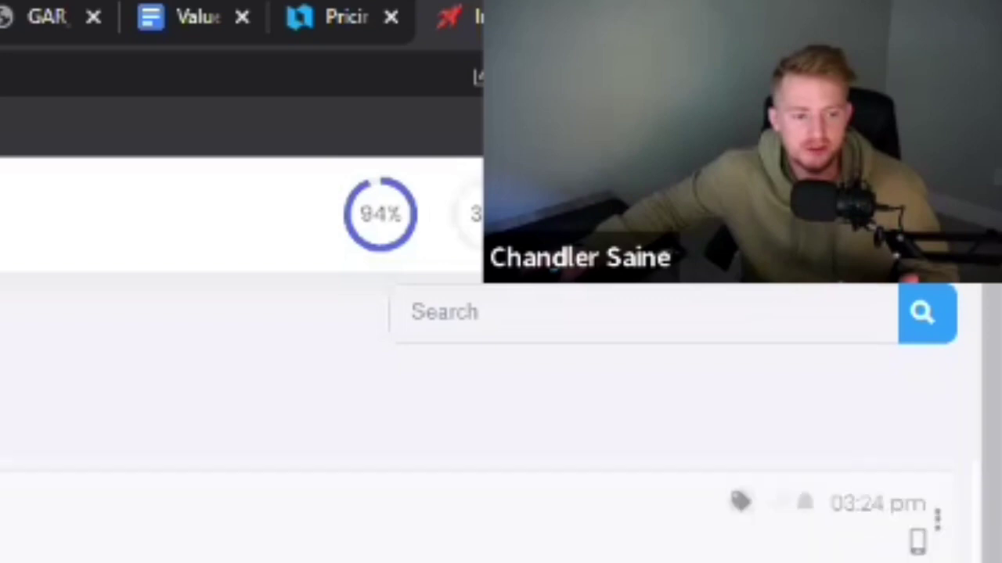
scroll(486, 509, down, 4)
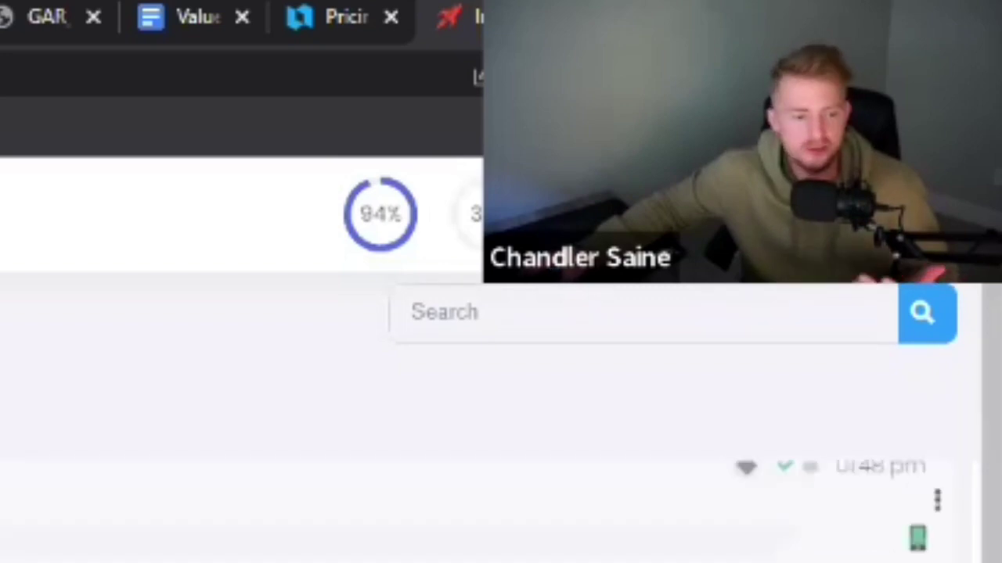
scroll(485, 509, down, 2)
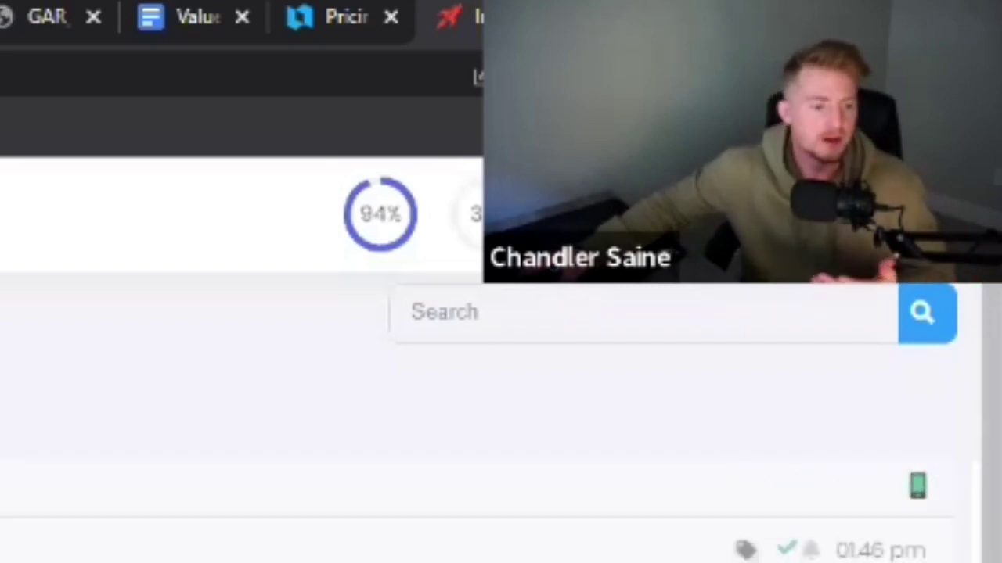
scroll(485, 509, down, 3)
scroll(469, 509, up, 2)
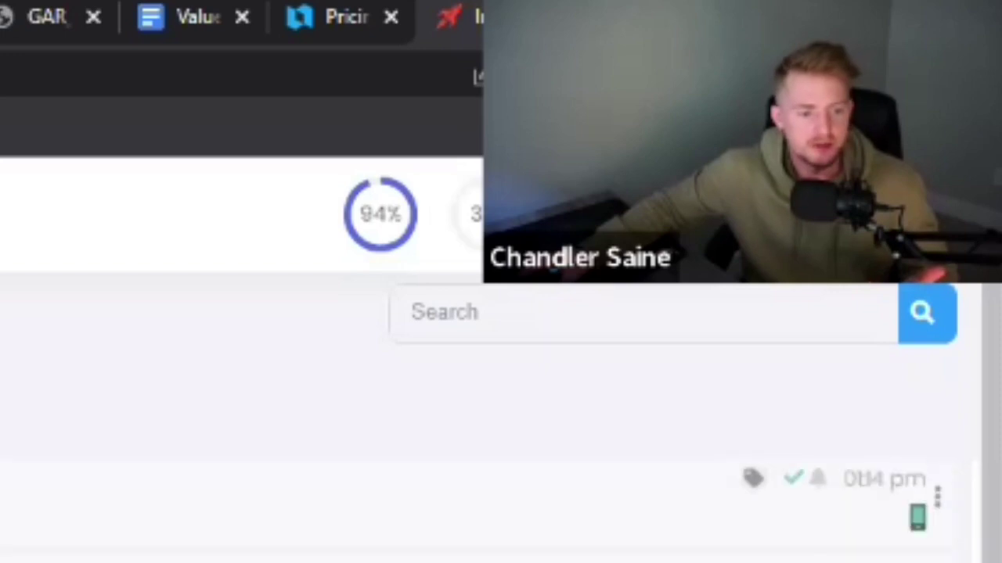
Open the conversation tagged NILT and read the initial outreach message and the prospect's reply.
click(118, 524)
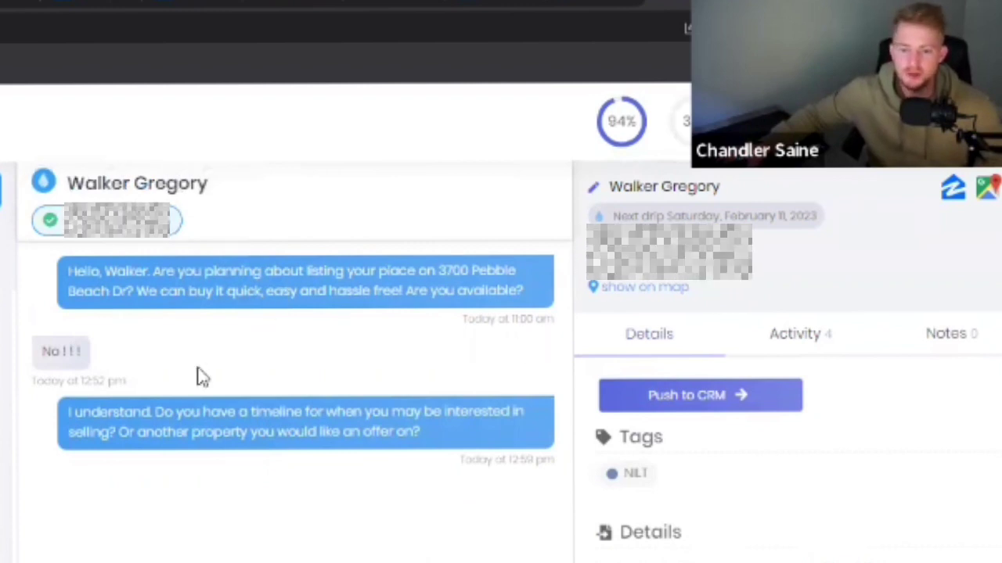
drag(72, 268, 385, 269)
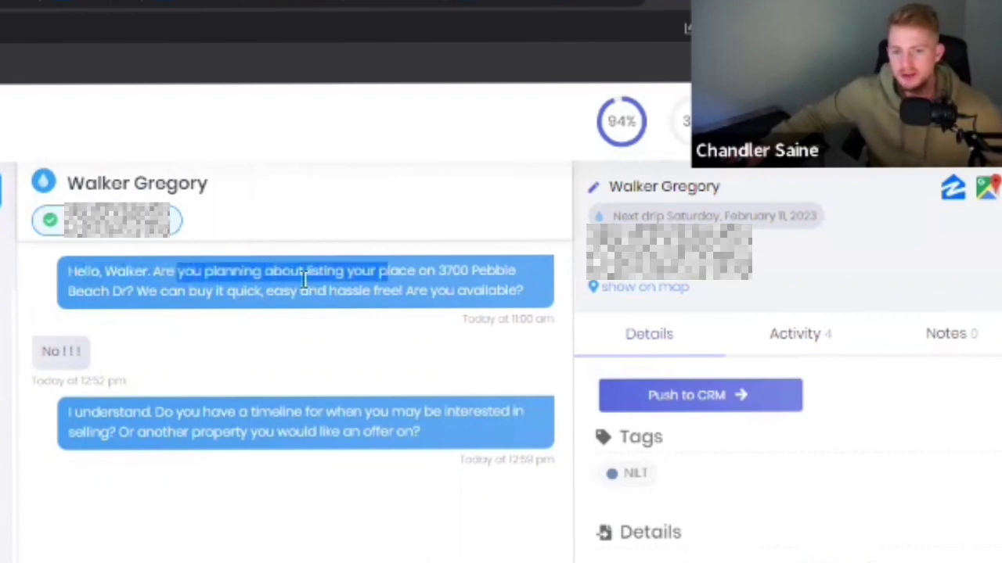
click(311, 266)
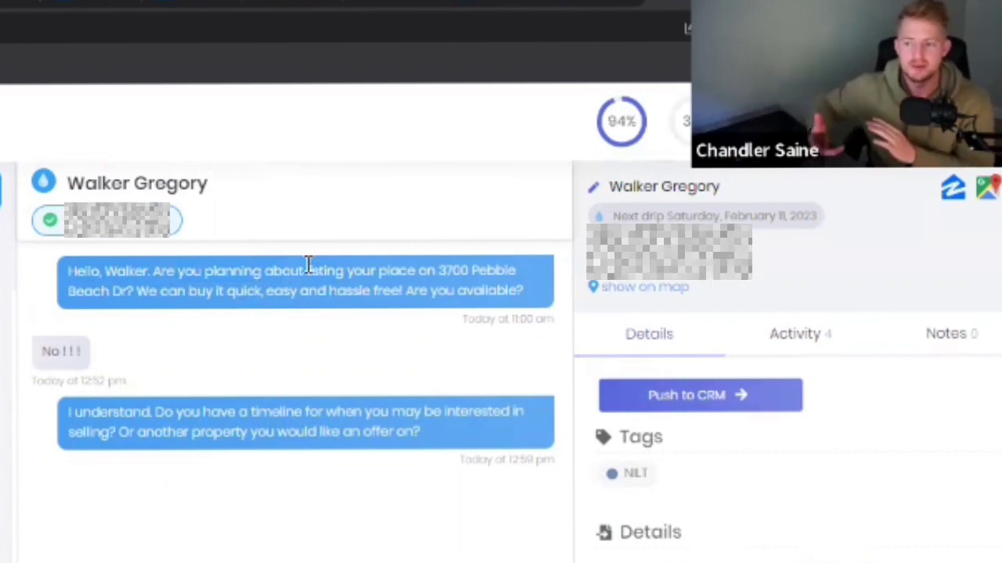
drag(206, 269, 416, 271)
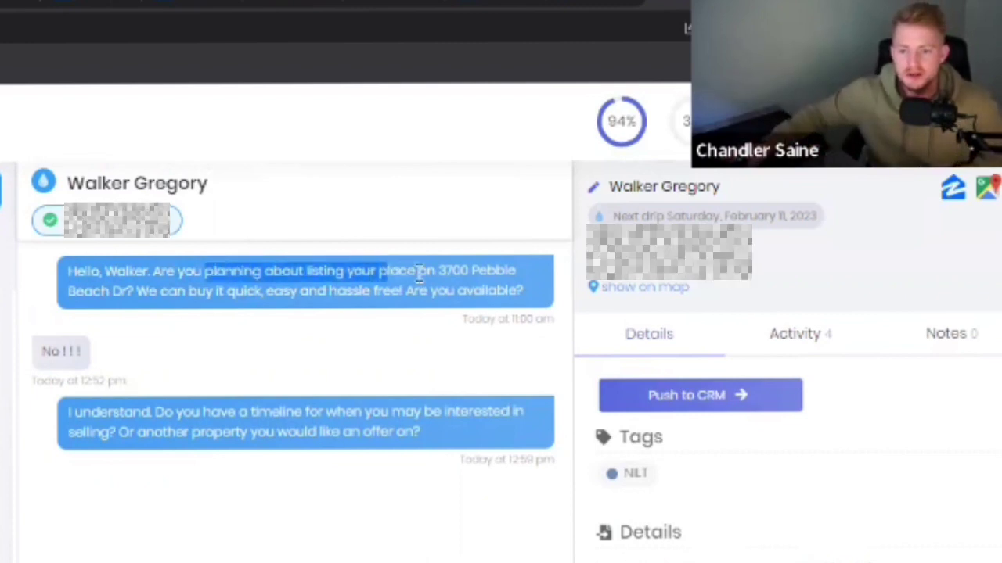
click(427, 271)
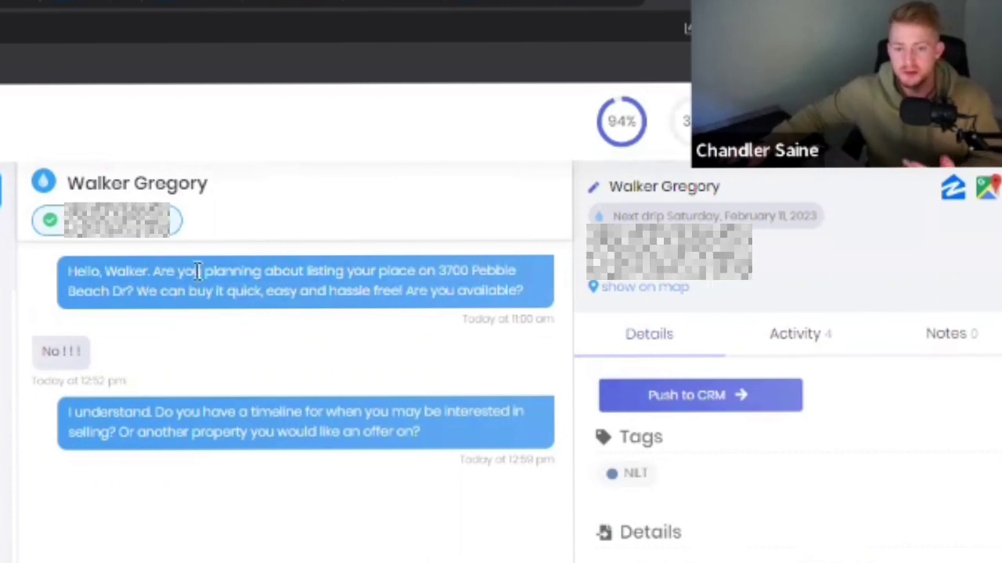
drag(155, 271, 419, 288)
drag(159, 290, 465, 291)
click(259, 293)
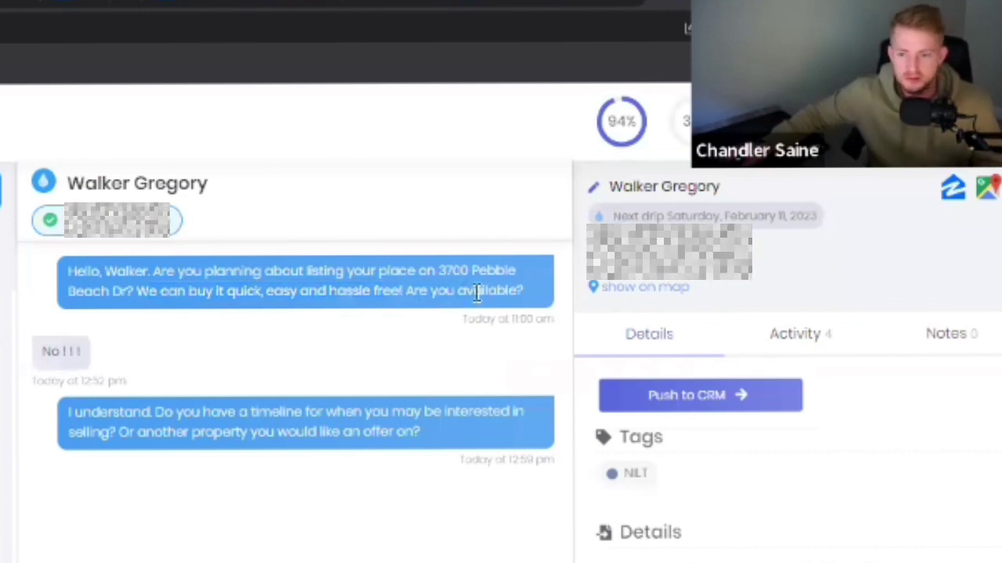
drag(358, 290, 514, 309)
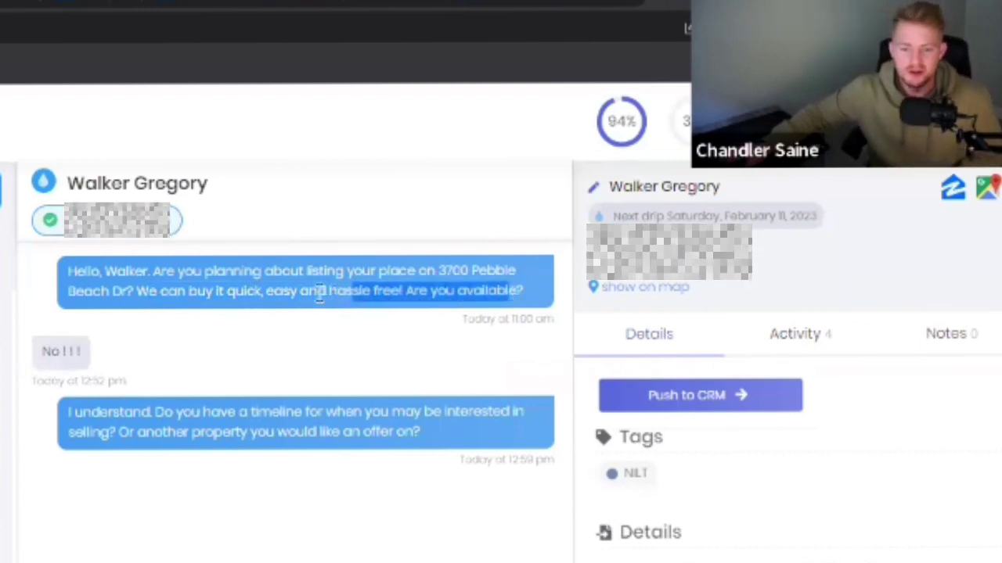
click(295, 293)
drag(42, 352, 102, 357)
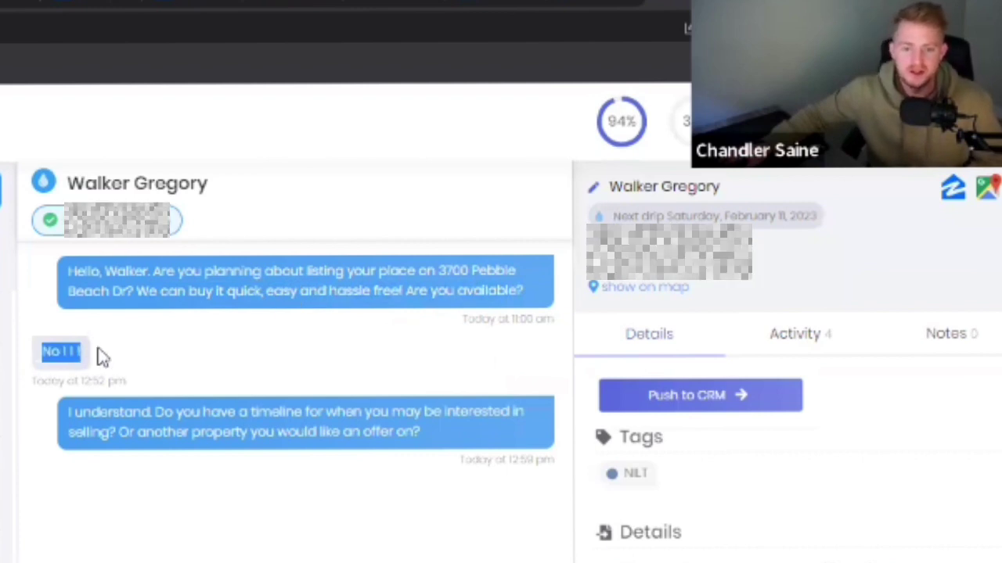
click(76, 351)
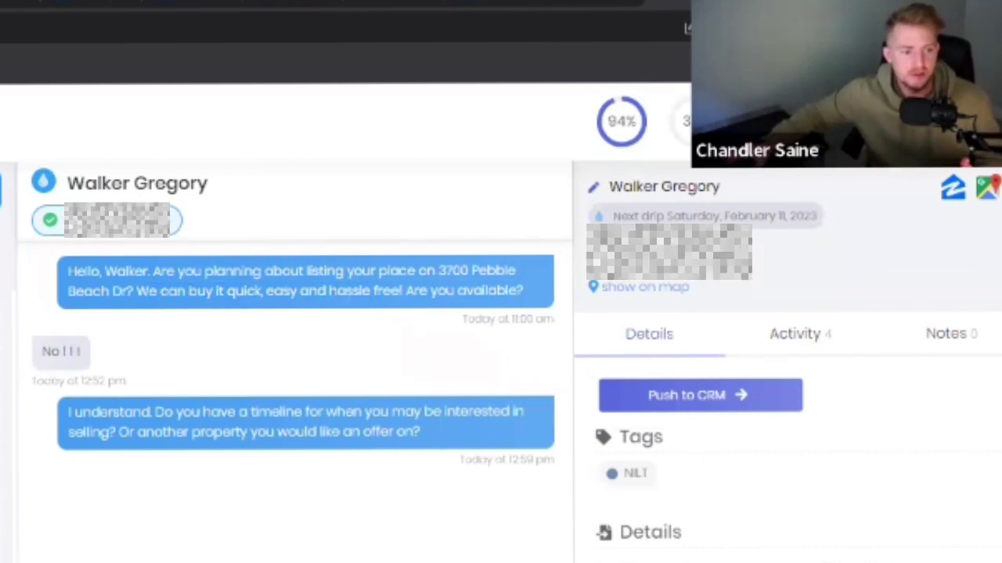
Go to the conversation with the warm prospect in Kennesaw and examine its opening message about the house deal.
key(Down)
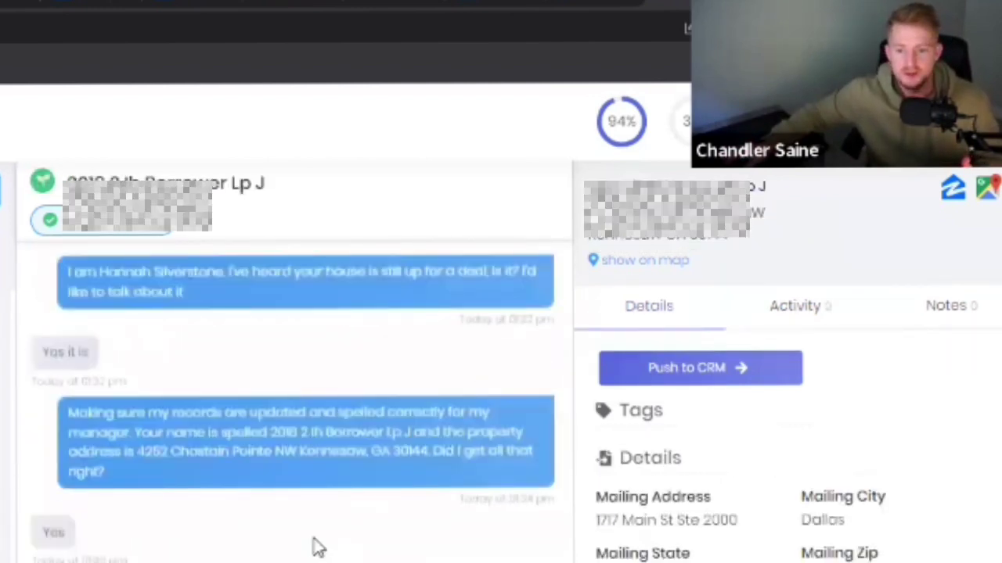
drag(80, 427, 396, 418)
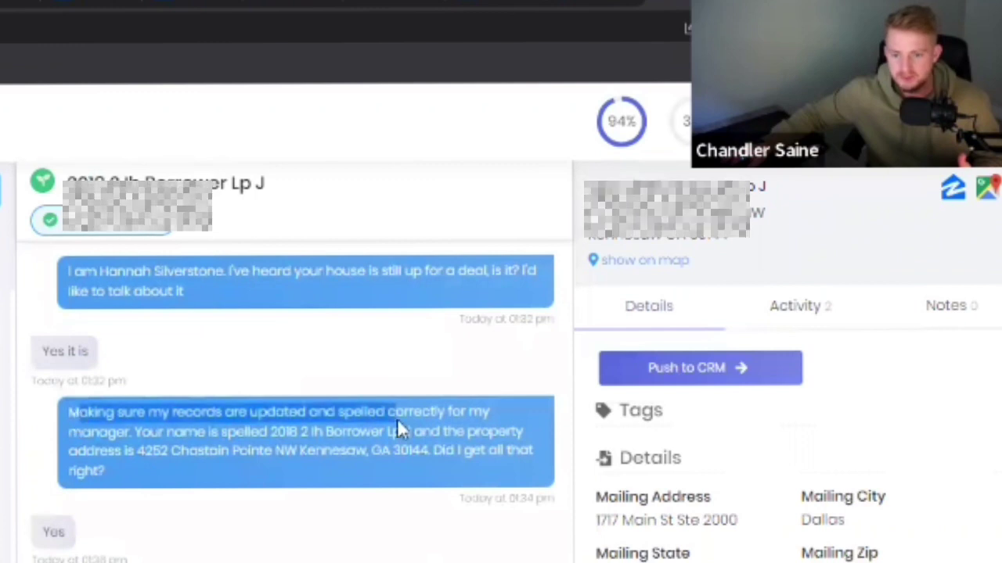
click(87, 368)
drag(132, 281, 332, 285)
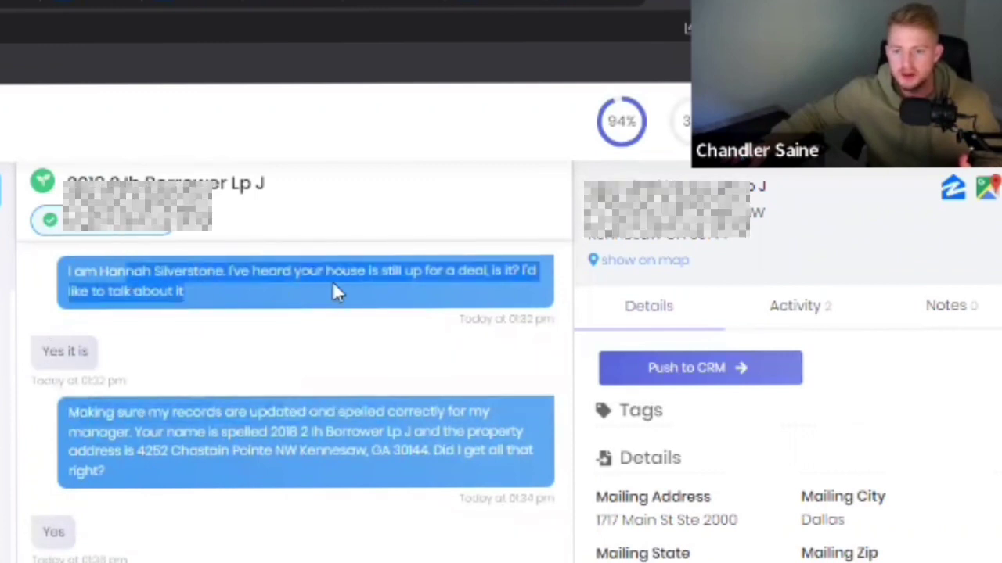
click(342, 280)
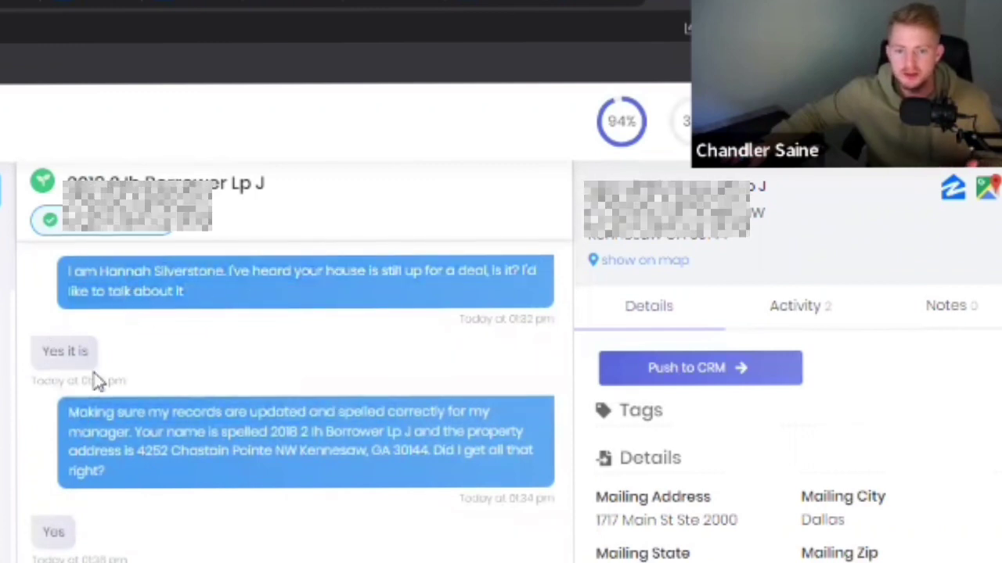
Read the follow-up message verifying the prospect's name and property address, along with the prospect's answer to it.
drag(74, 411, 338, 451)
click(202, 450)
double_click(400, 409)
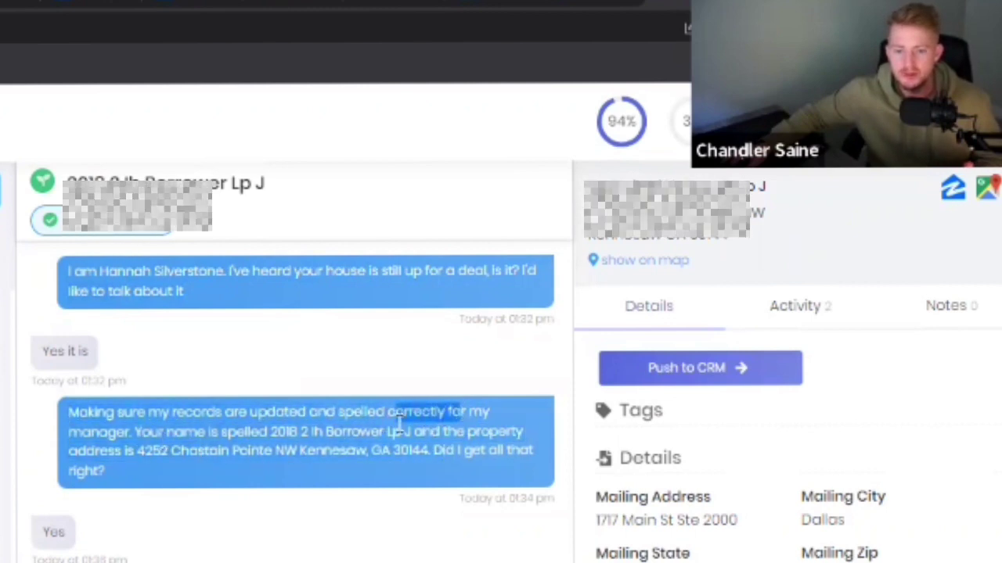
click(315, 431)
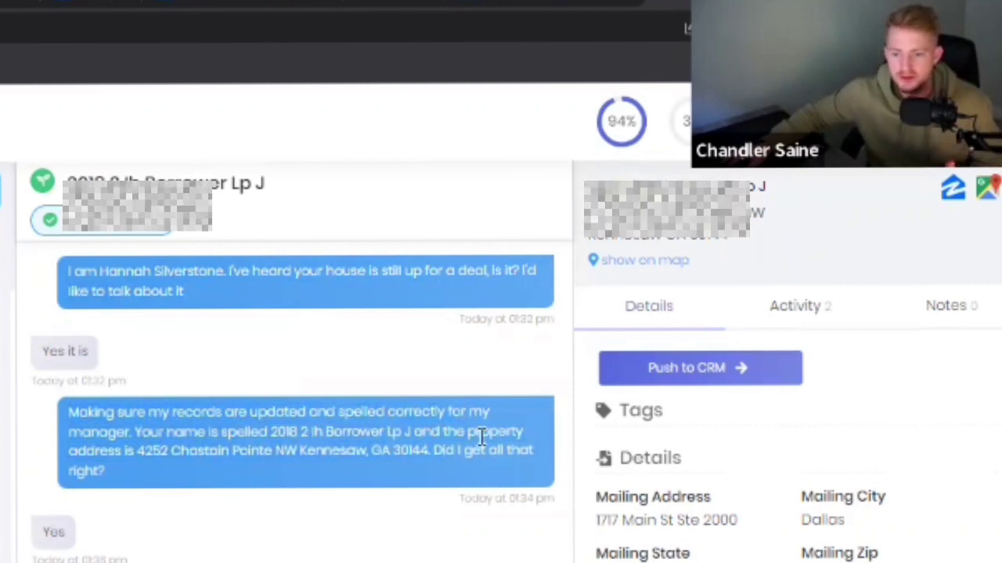
drag(141, 450, 407, 450)
click(85, 532)
drag(43, 532, 98, 541)
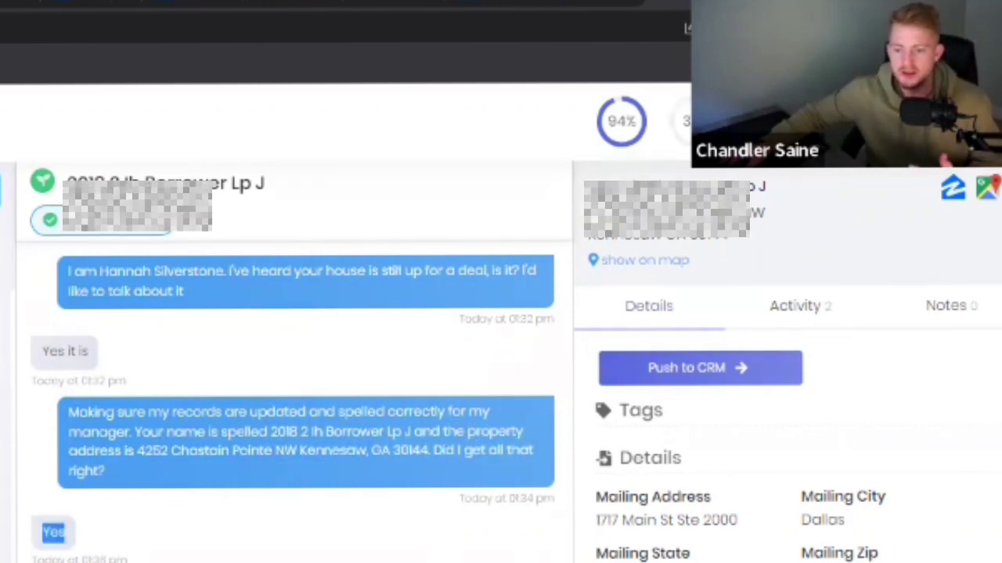
click(524, 477)
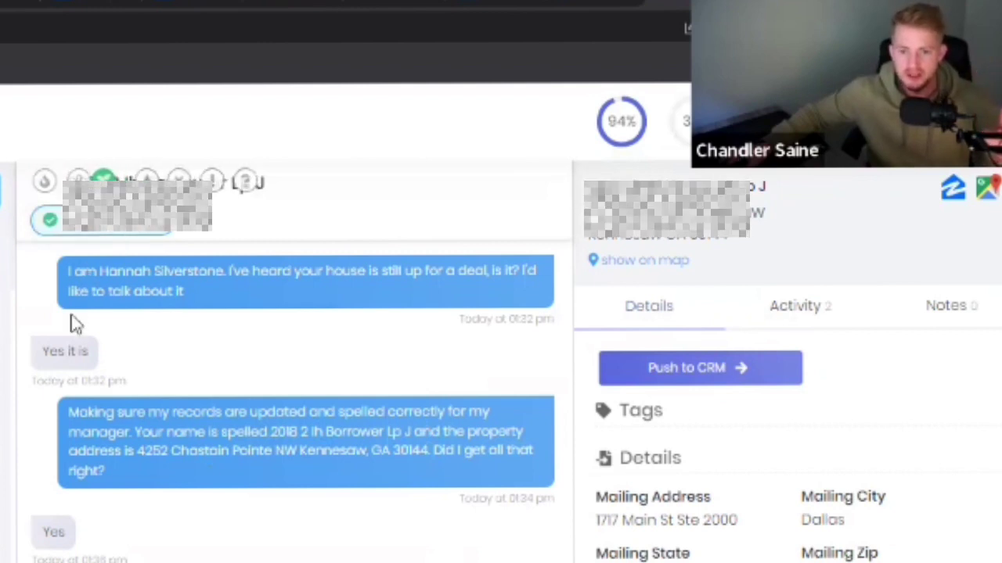
drag(50, 418, 121, 485)
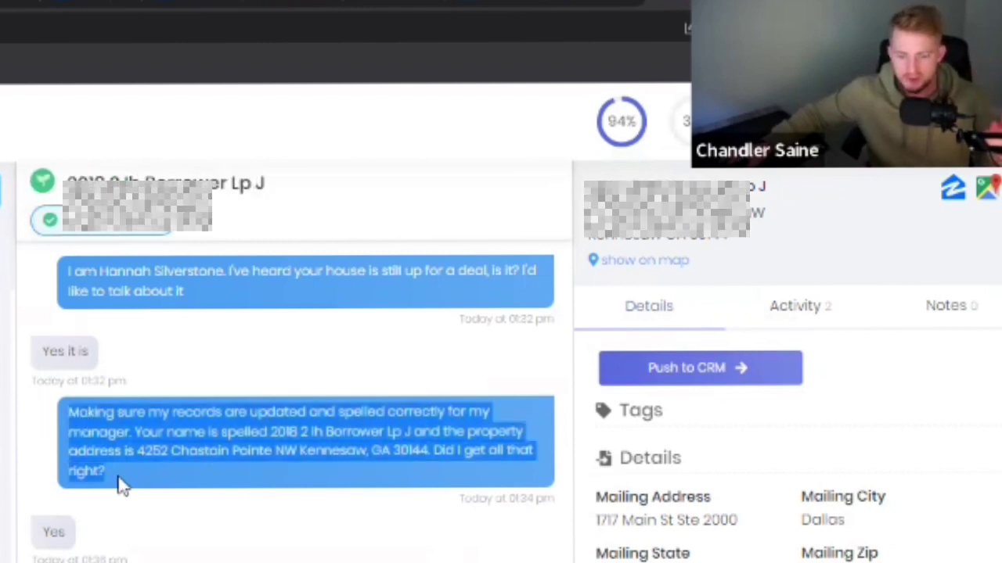
click(49, 533)
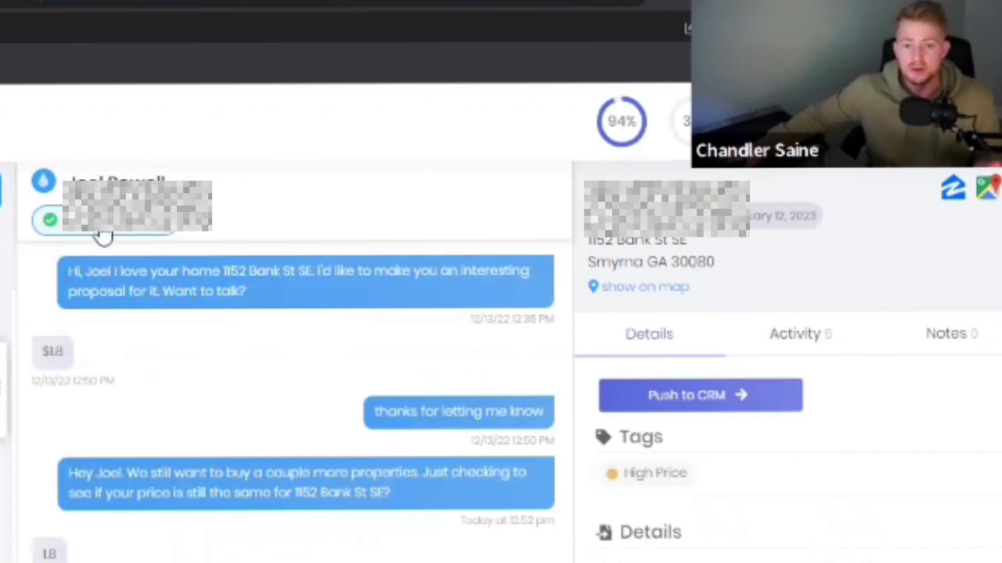
Review the lead status options and opening outreach message in the conversation tagged High Price.
mouse_move(54, 193)
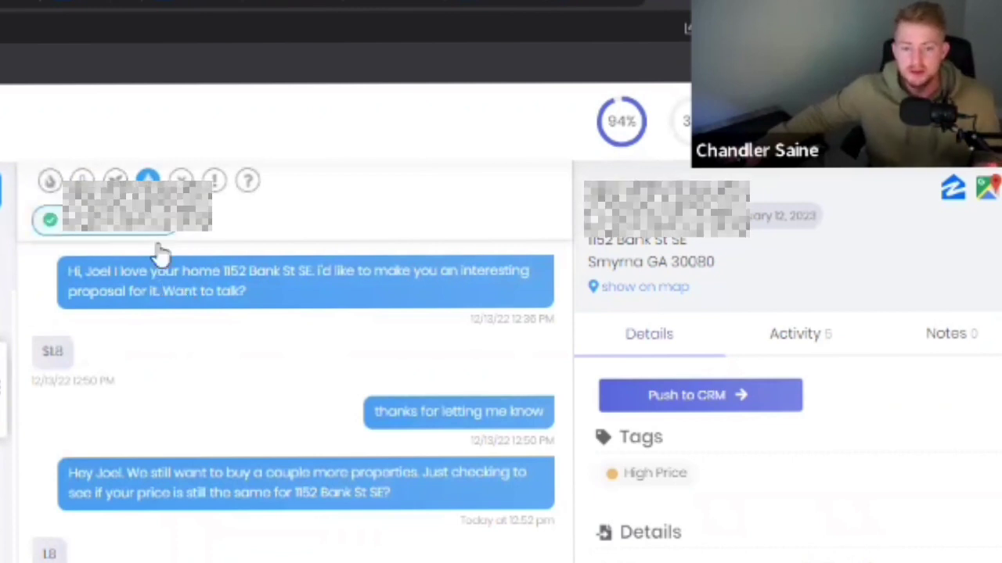
drag(69, 271, 460, 271)
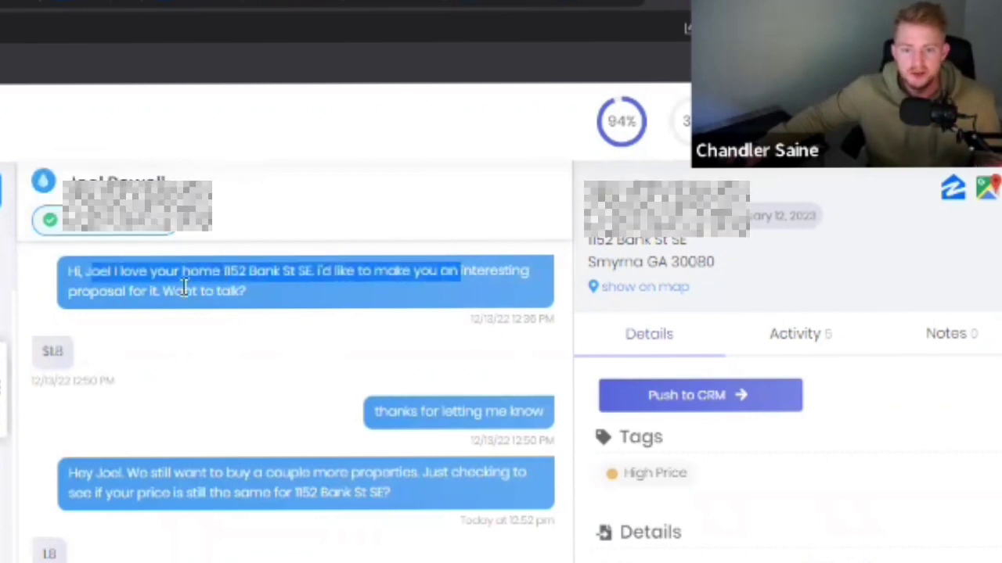
click(188, 288)
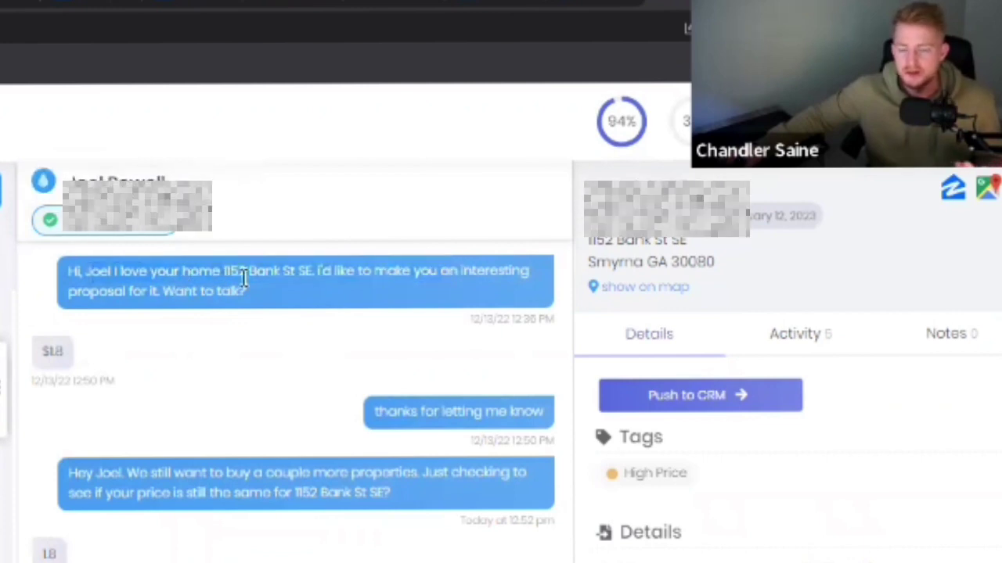
Check the Zestimate on the property's Zillow page and return to the conversation.
click(967, 195)
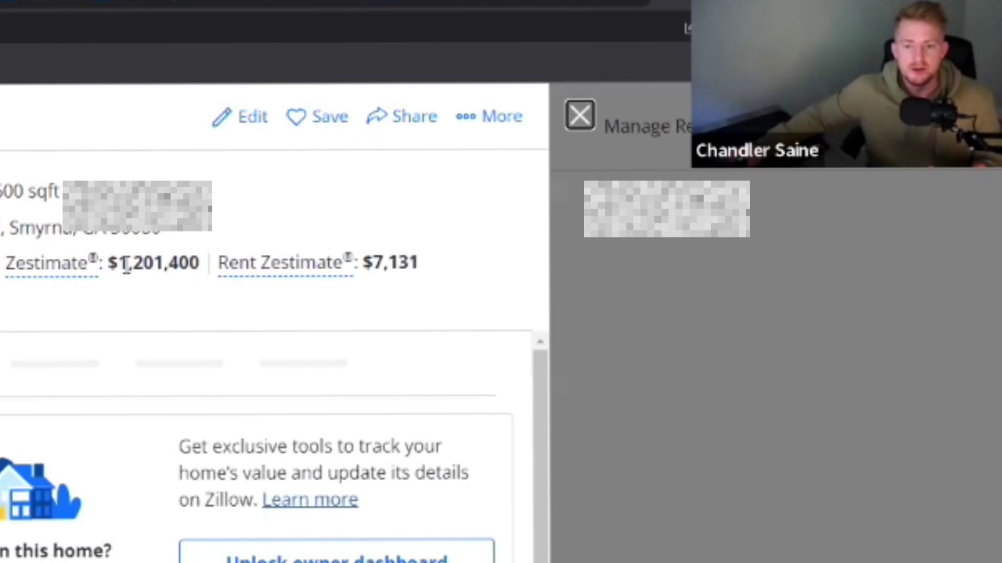
double_click(174, 264)
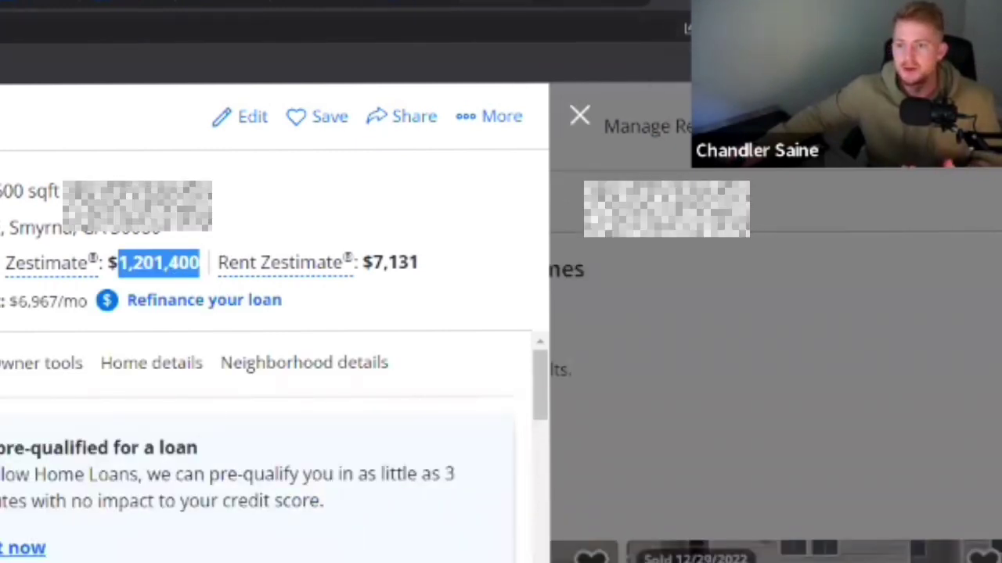
click(588, 280)
Read the prospect's asking-price reply and the "thanks for letting me know" response that follows it.
double_click(55, 351)
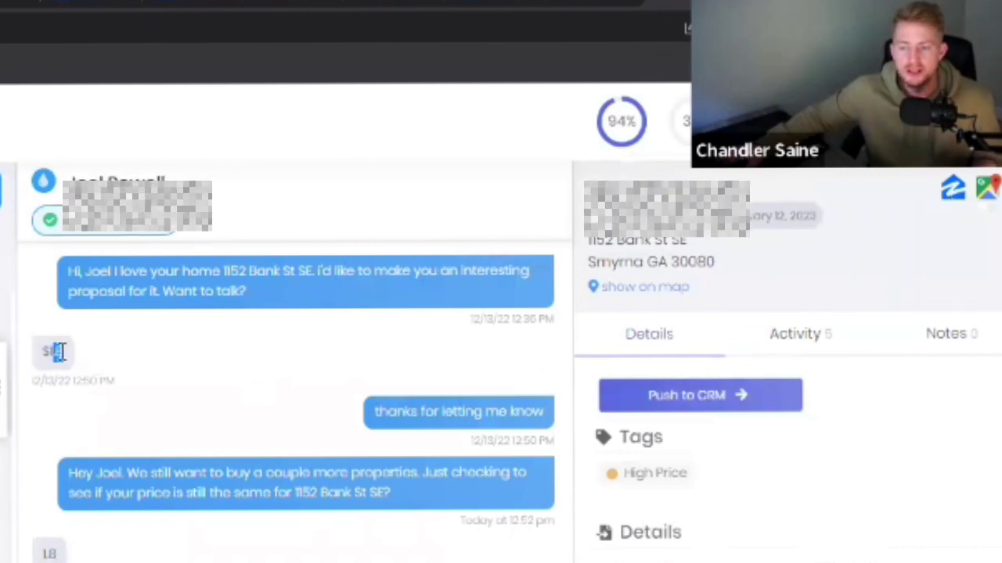
click(208, 311)
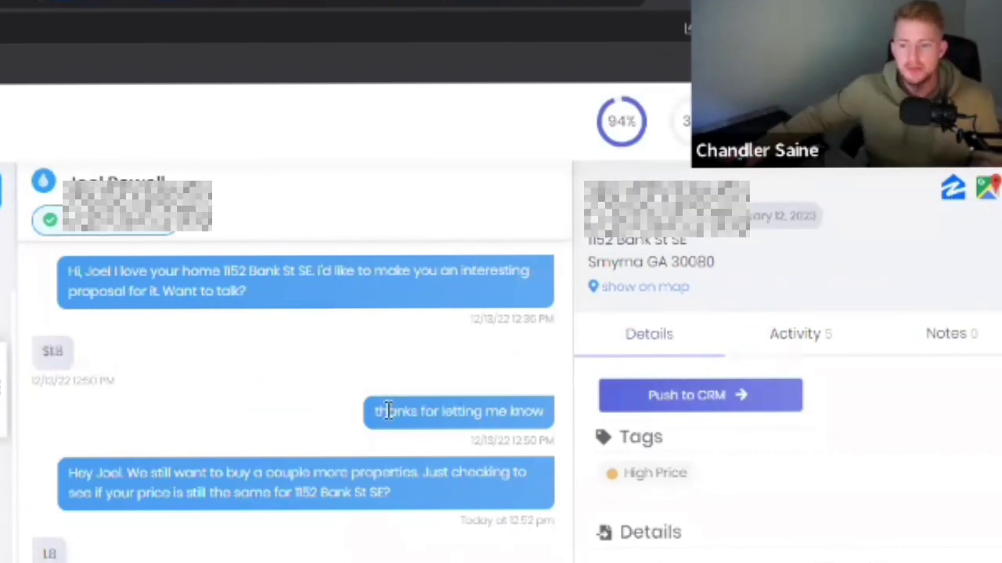
drag(375, 412, 514, 411)
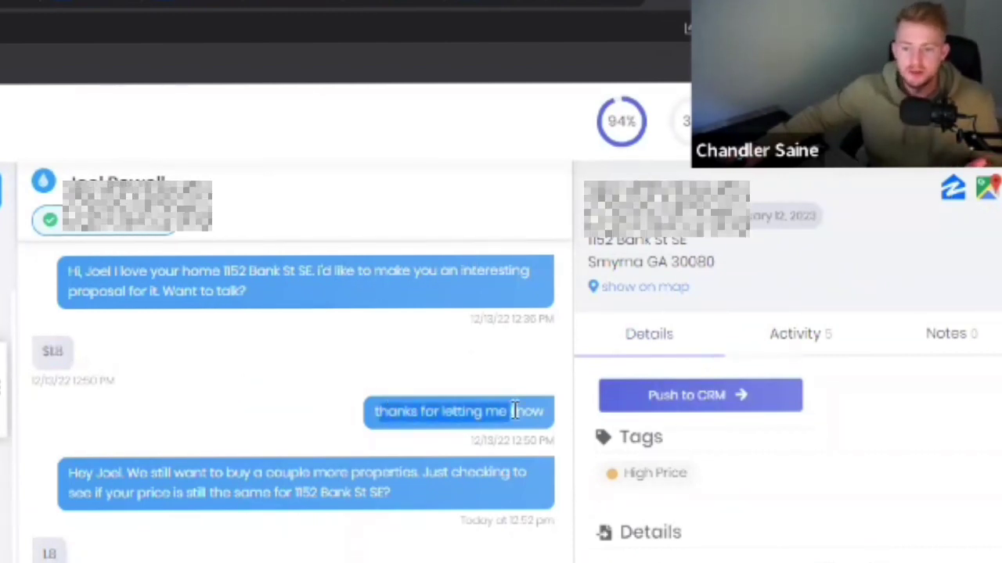
click(430, 381)
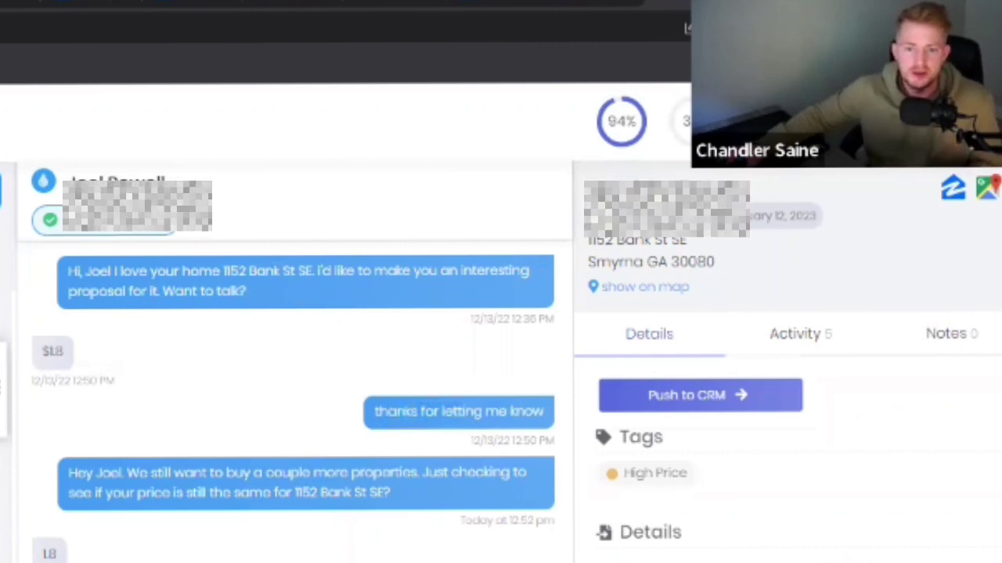
Go to the follow-up automations and expand the first sequence to examine its Day 30 timing.
mouse_move(46, 181)
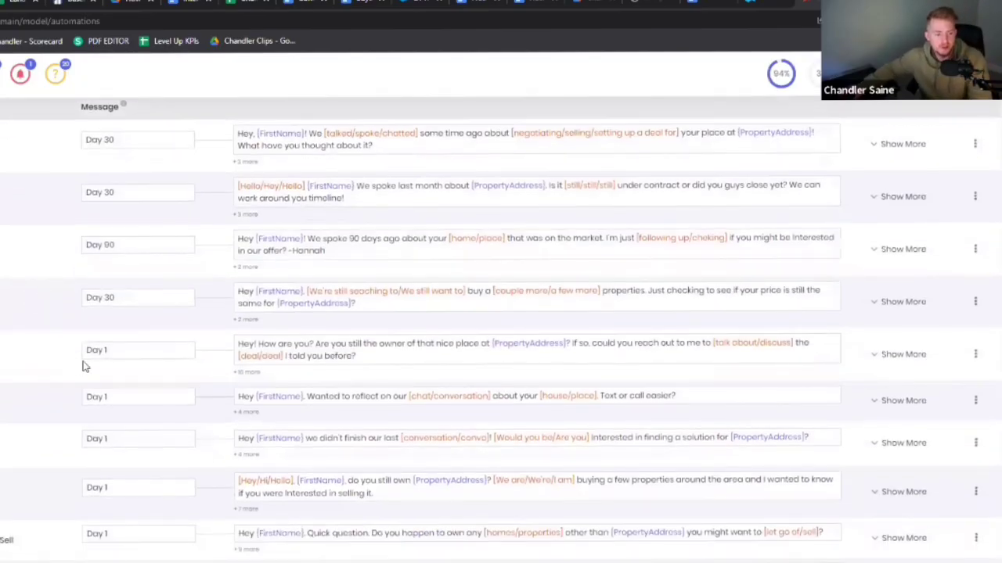
scroll(68, 412, down, 1)
scroll(501, 328, up, 2)
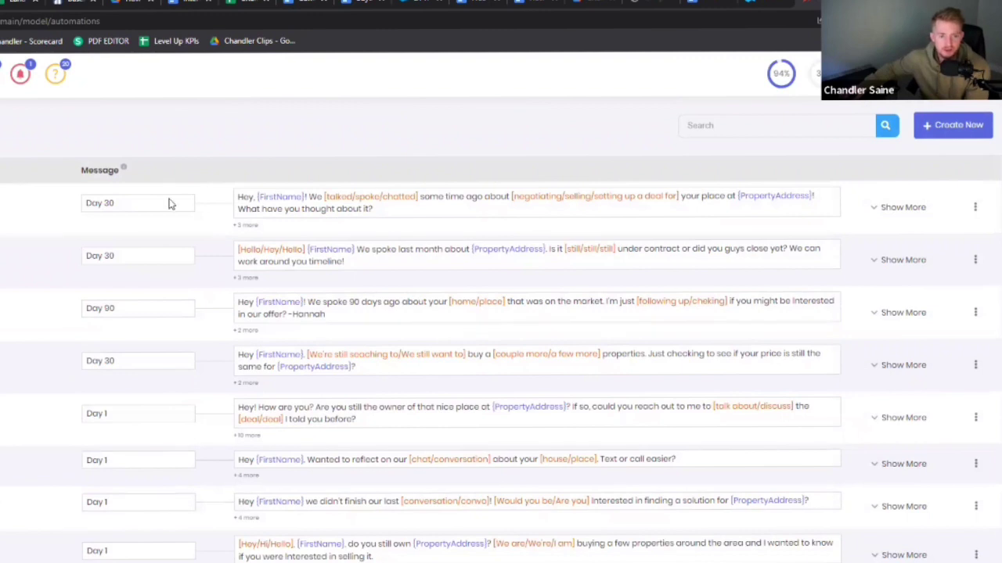
click(918, 209)
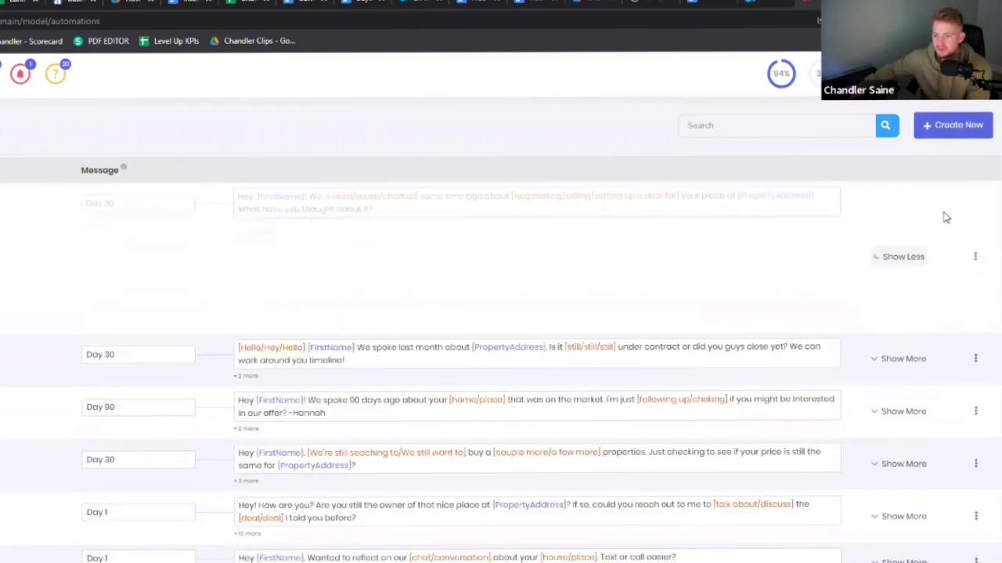
drag(104, 209, 120, 210)
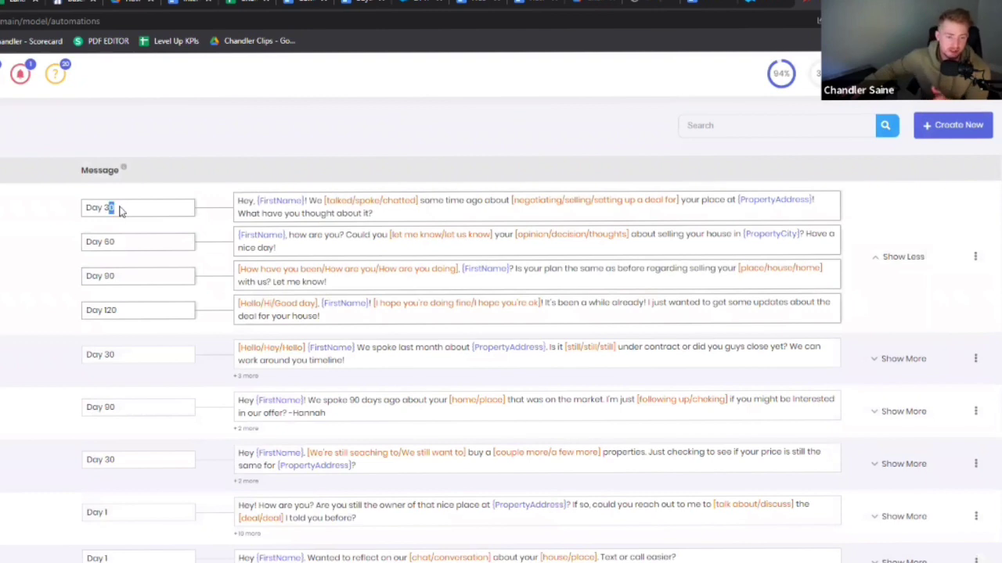
click(104, 207)
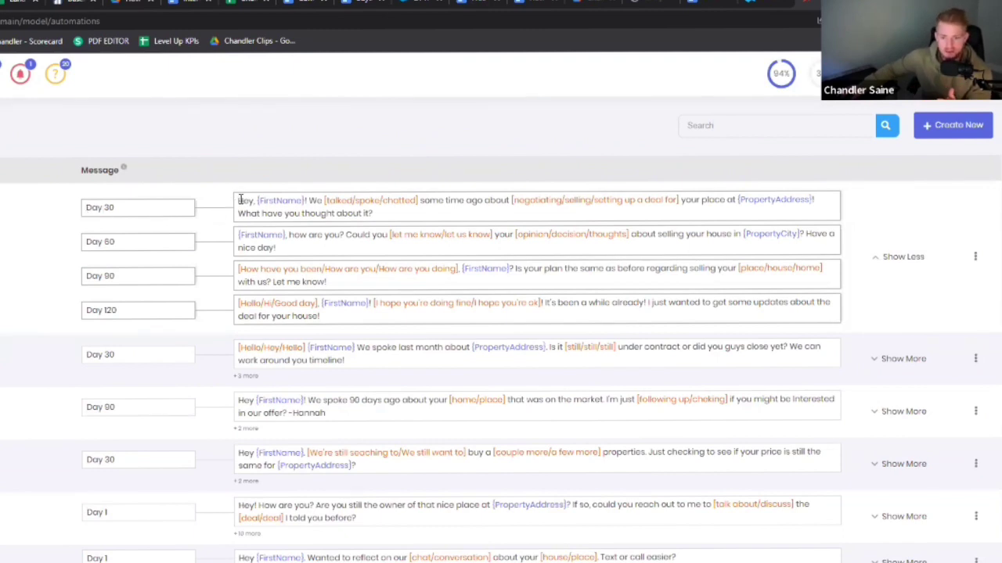
Read the Day 30, 60, 90 and 120 messages of the first automation, then collapse it.
drag(239, 199, 459, 218)
click(458, 201)
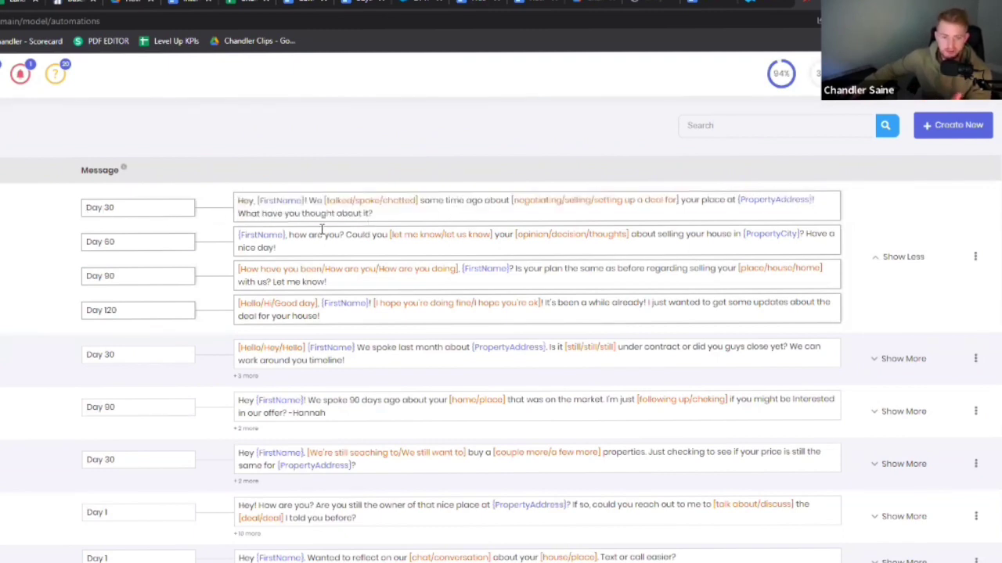
drag(259, 235, 385, 248)
click(385, 249)
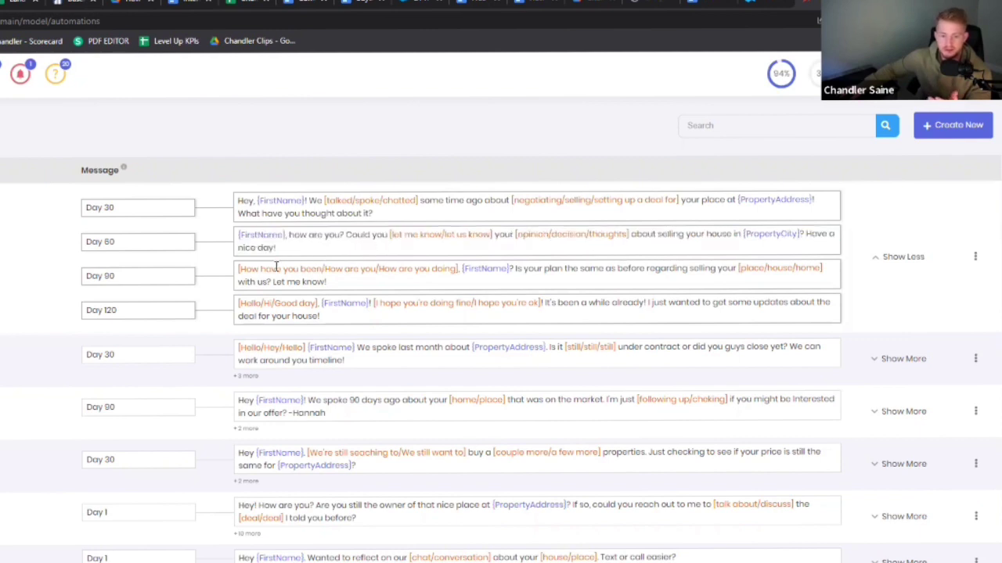
drag(239, 269, 330, 288)
click(330, 288)
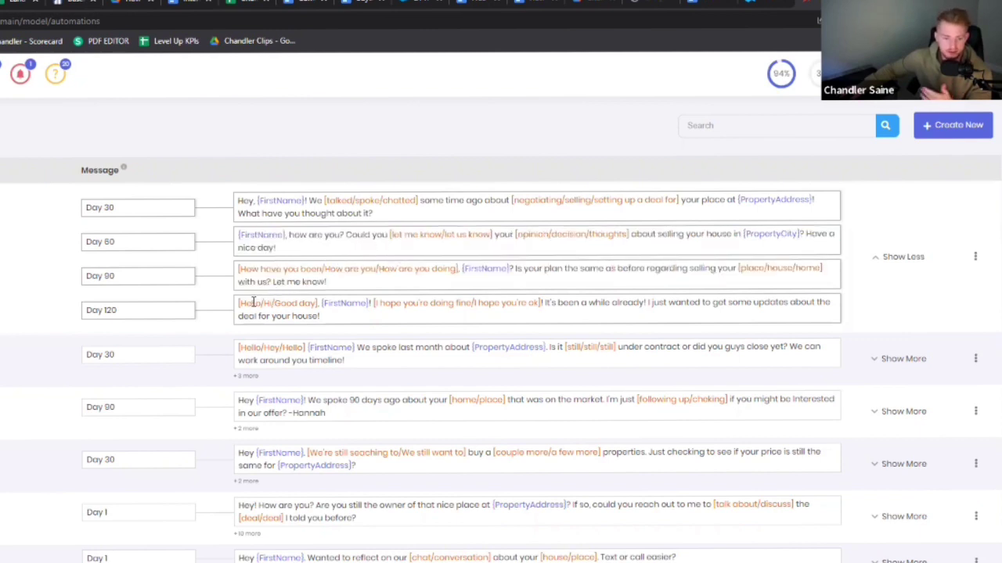
triple_click(306, 310)
click(160, 285)
scroll(118, 235, down, 1)
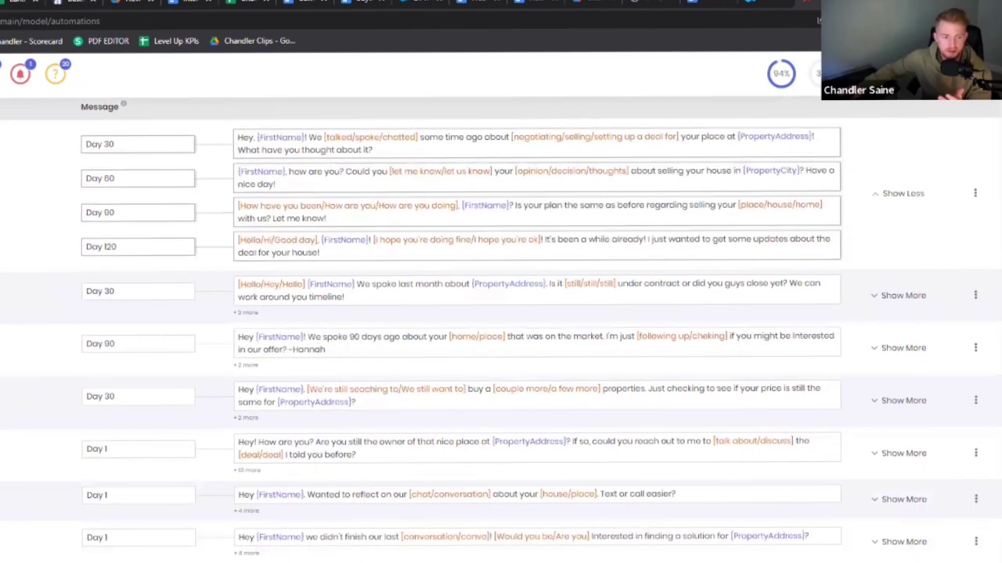
scroll(70, 266, down, 1)
scroll(70, 266, up, 1)
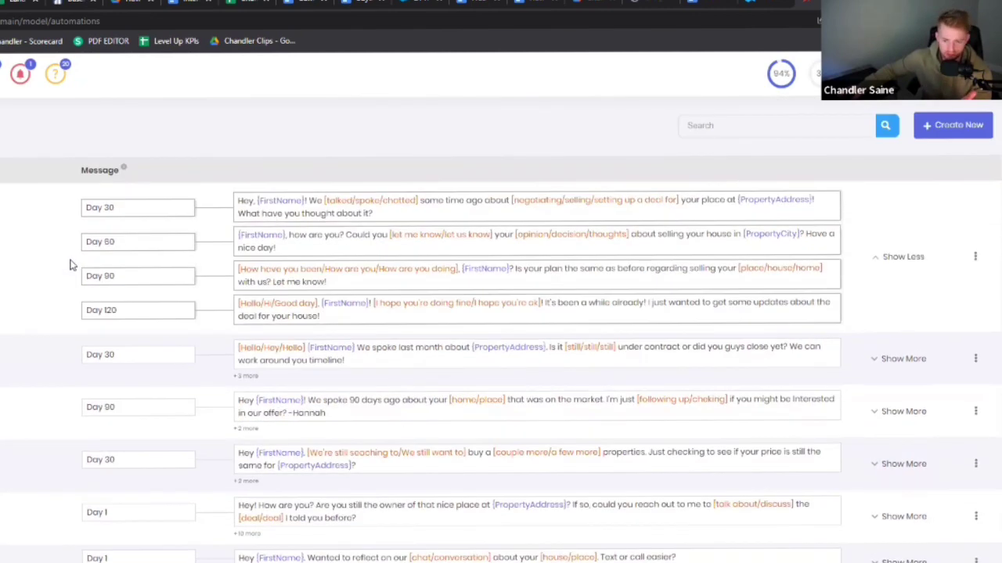
click(903, 258)
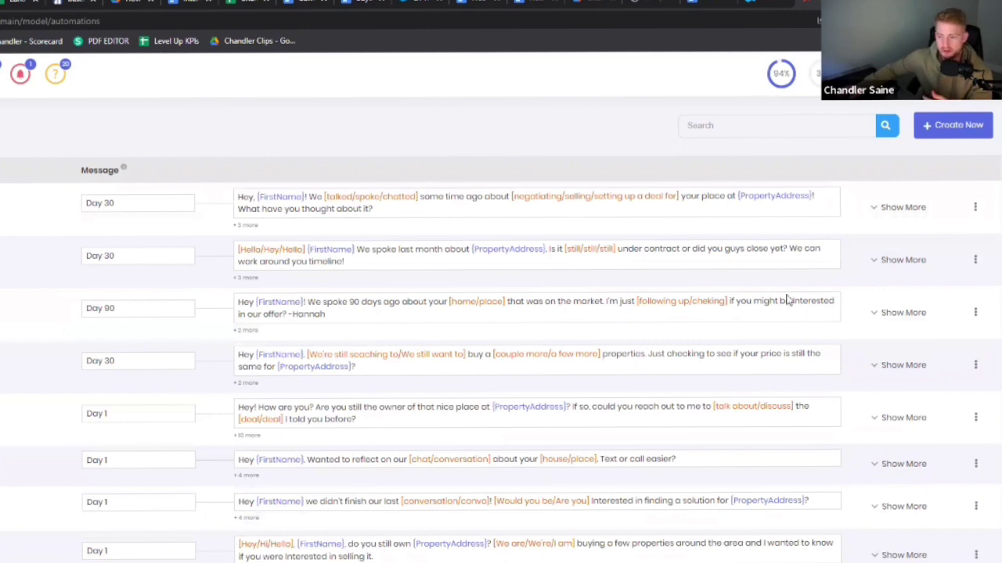
Review the message schedules of the Day 90 on-the-market automation and the Day 30 price-check automation, collapsing each one.
click(900, 312)
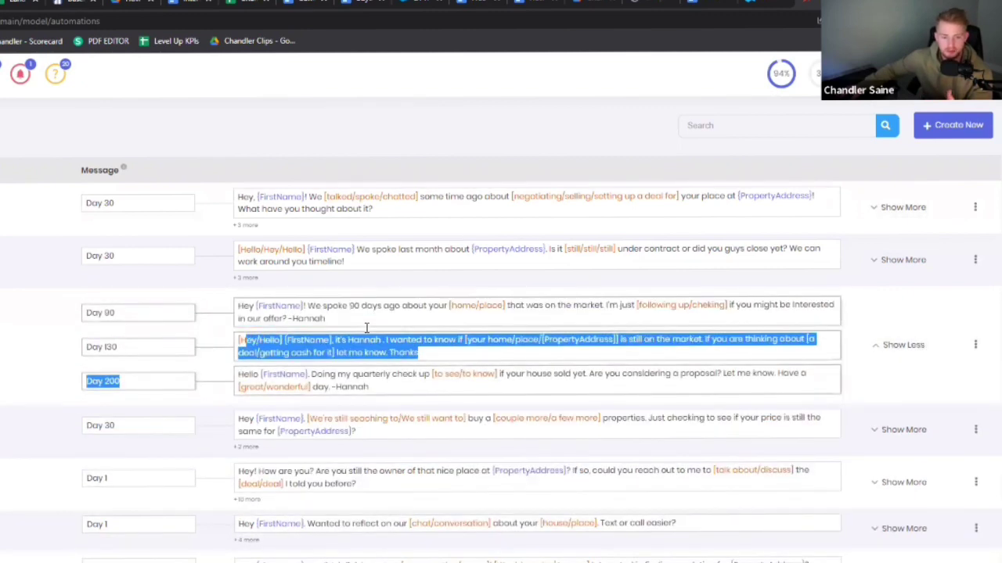
click(897, 354)
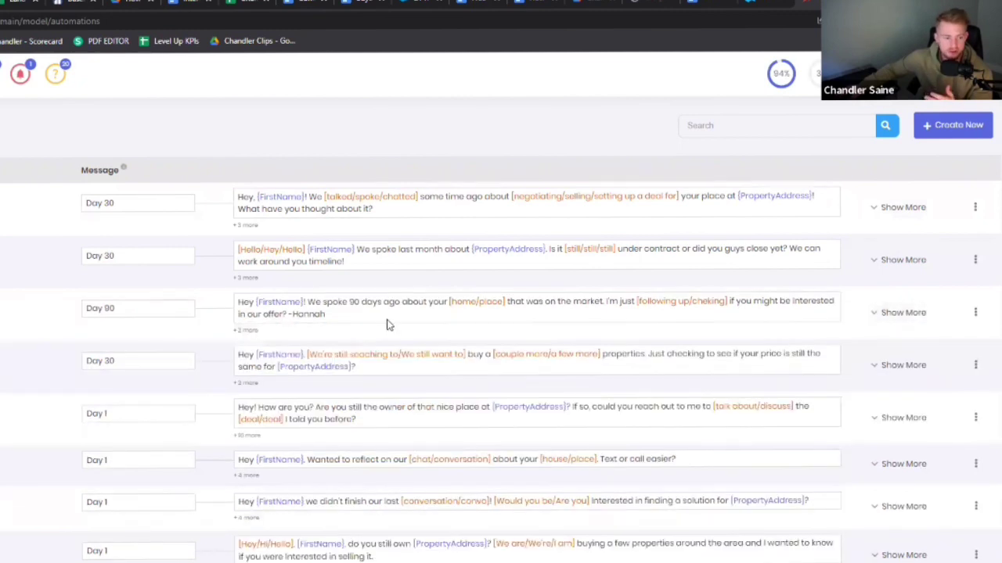
scroll(882, 305, down, 2)
click(917, 303)
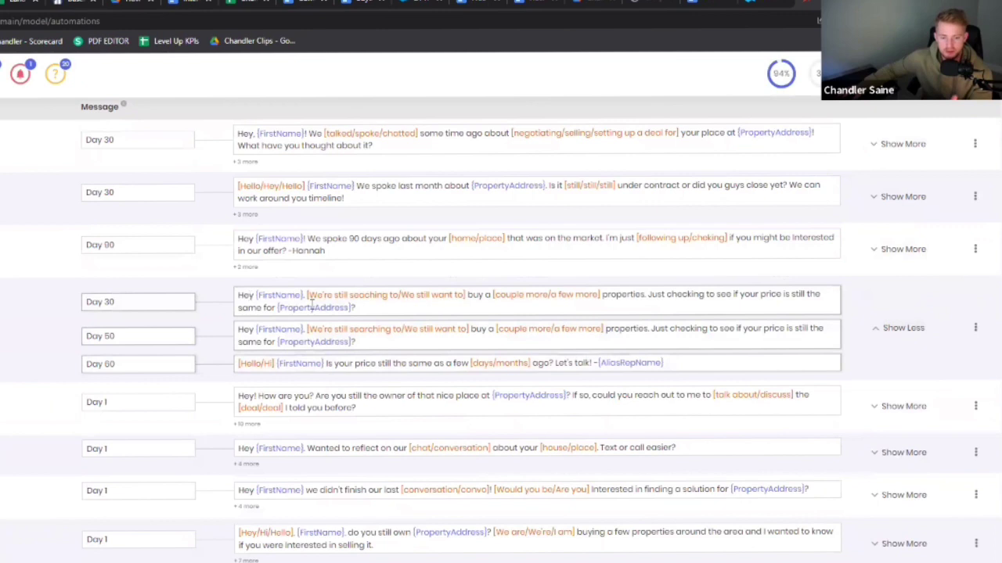
click(892, 330)
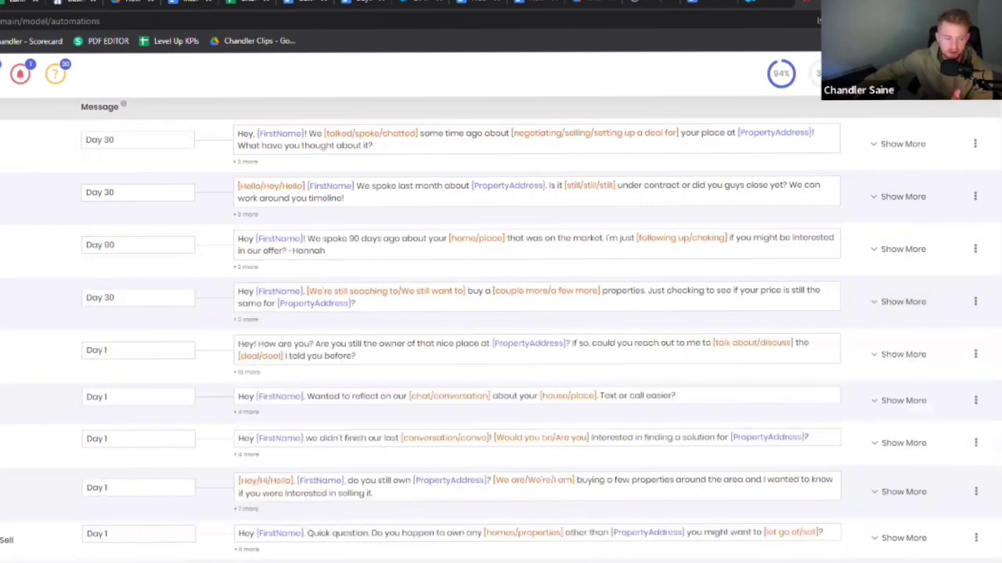
Read the Day 30 message asking whether the prospect's price is still the same.
drag(85, 297, 356, 305)
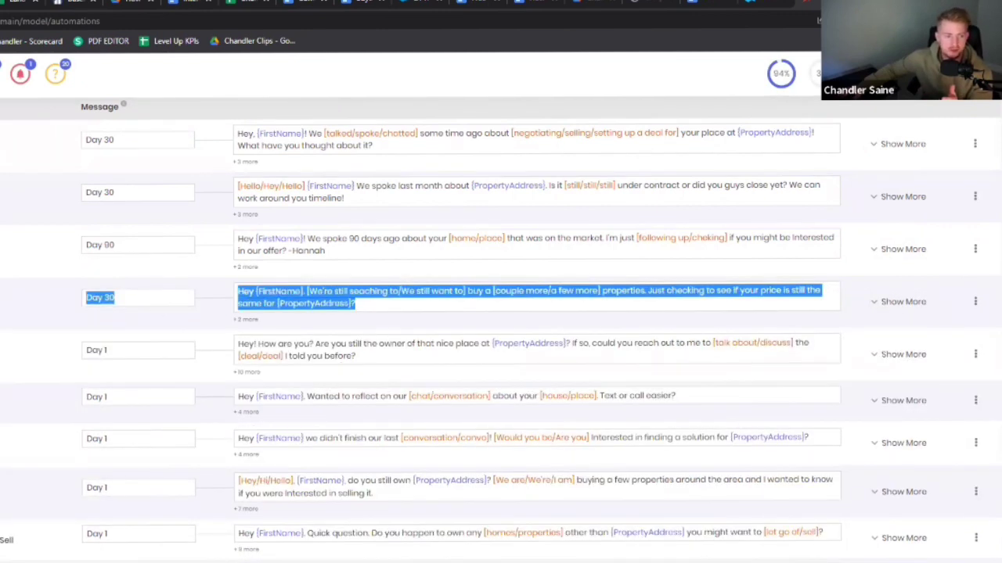
click(356, 306)
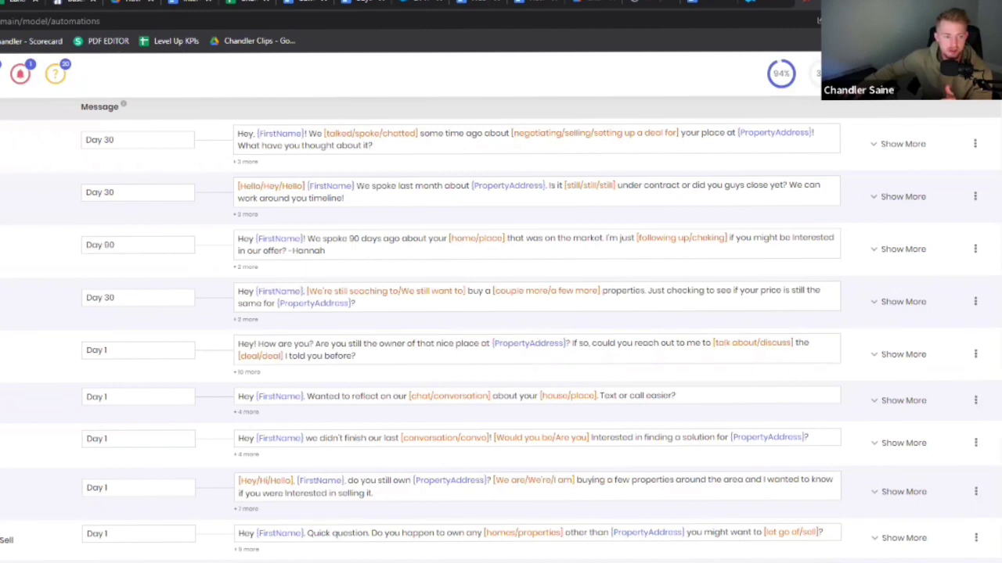
drag(84, 298, 263, 305)
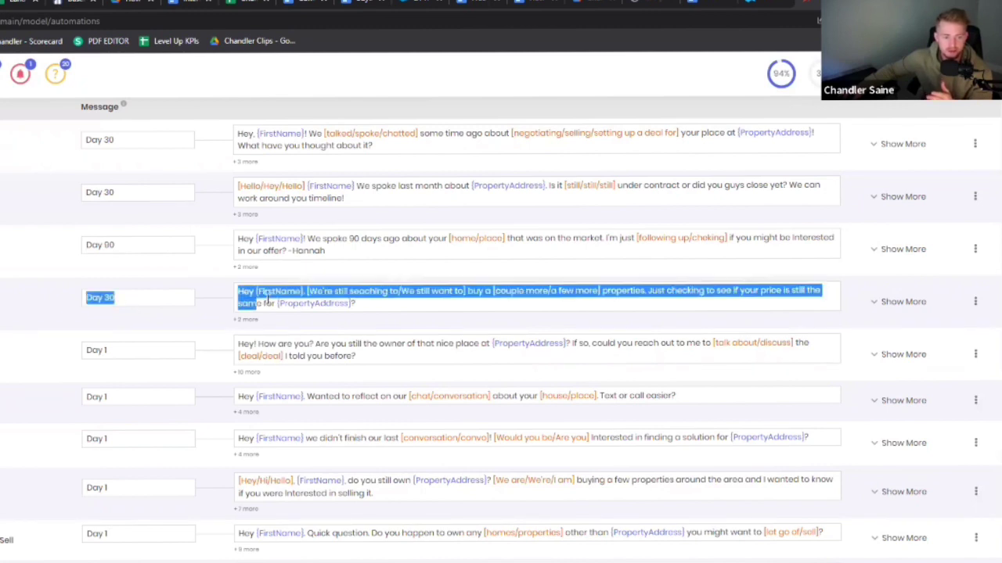
click(266, 304)
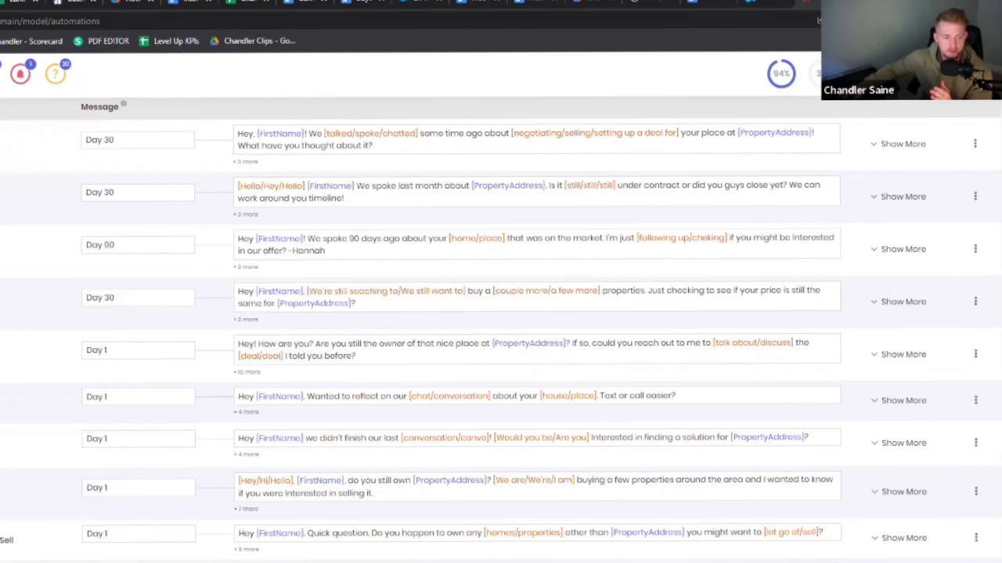
Expand the Day 1 automation that asks about the "nice place" and read its Day 1 message.
scroll(6, 356, down, 1)
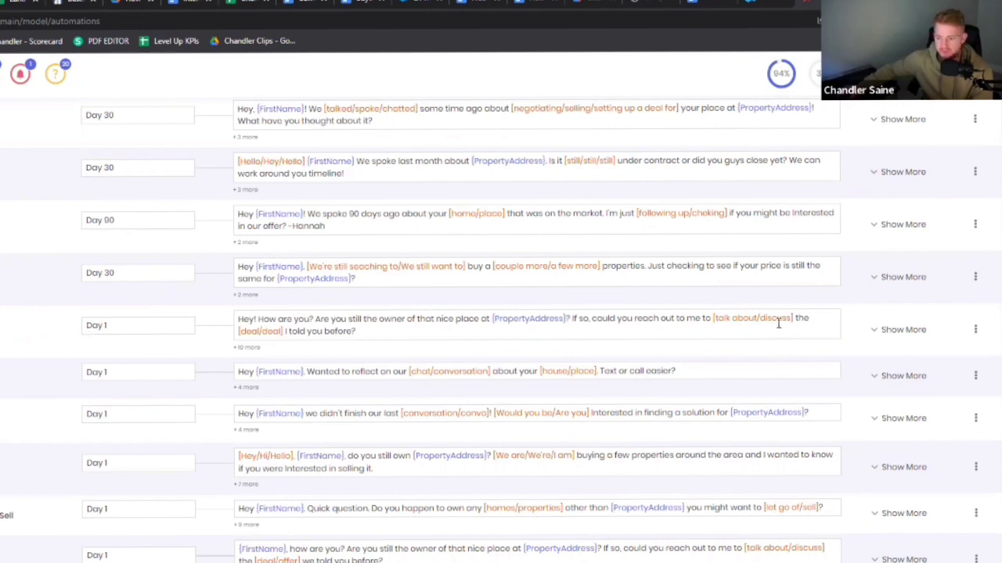
click(892, 331)
scroll(419, 375, down, 3)
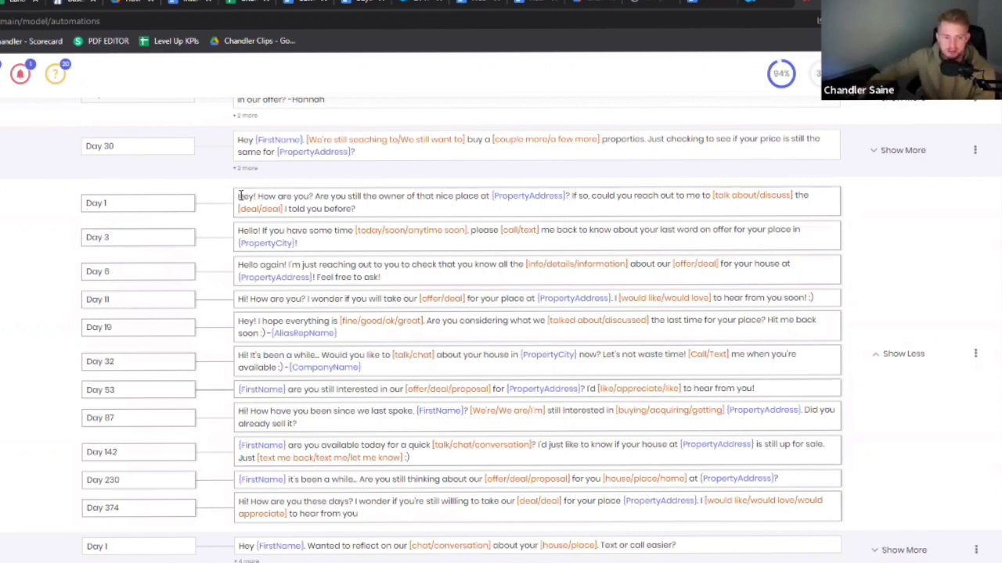
drag(239, 201, 430, 212)
click(387, 209)
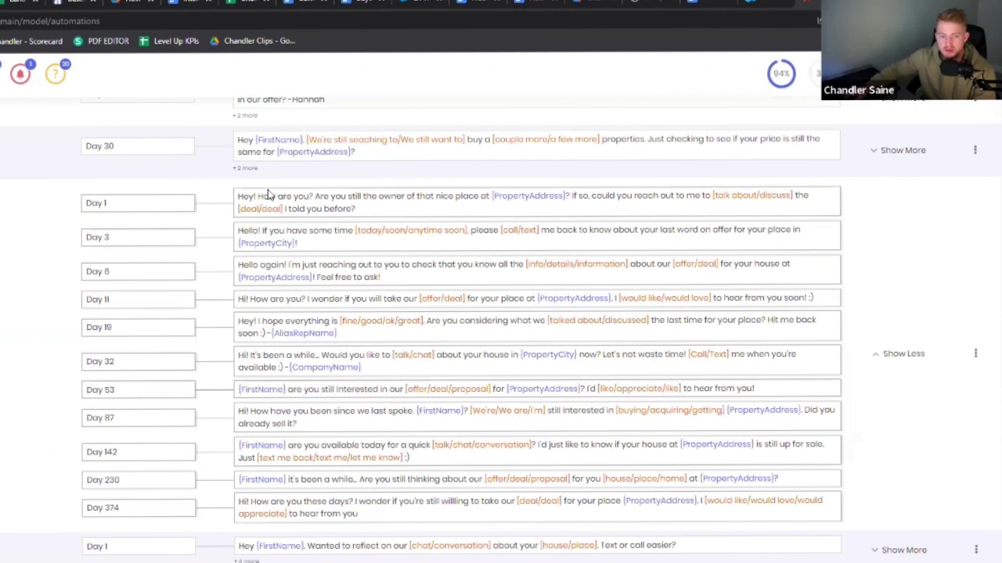
drag(260, 196, 366, 219)
click(343, 227)
Read the Day 3, Day 8 and Day 11 messages of the expanded Day 1 automation, then collapse it.
drag(239, 230, 360, 252)
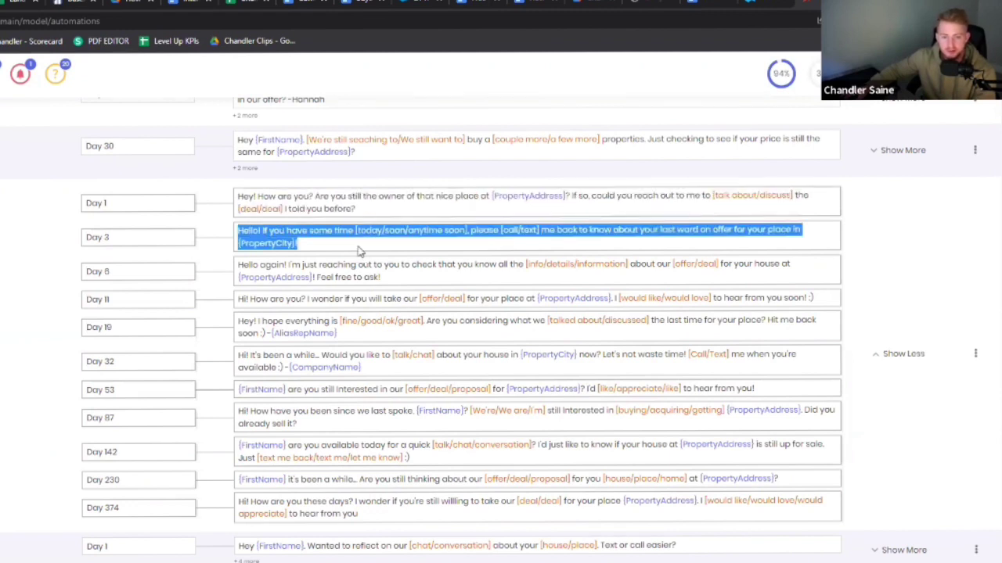
click(335, 248)
drag(240, 265, 277, 314)
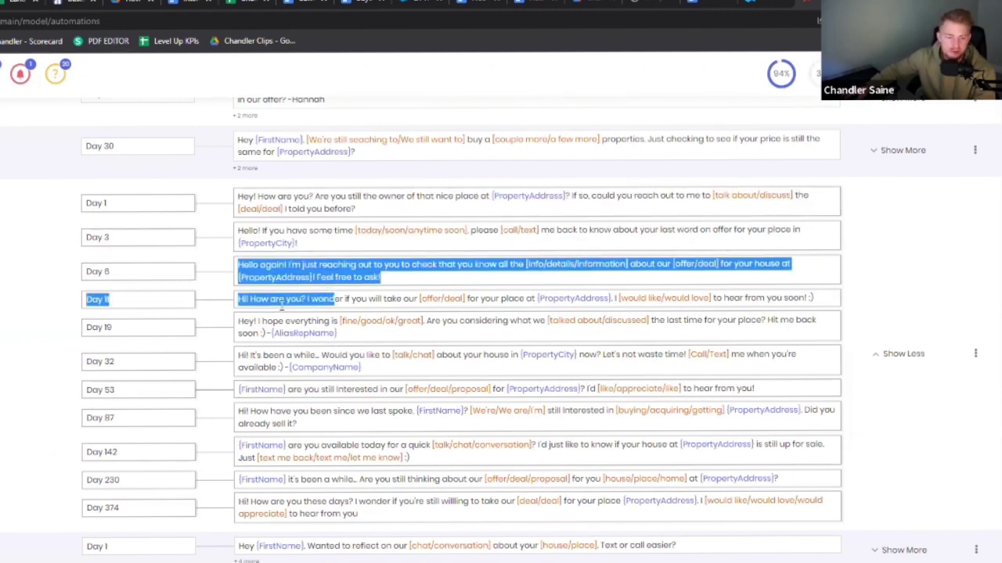
click(280, 307)
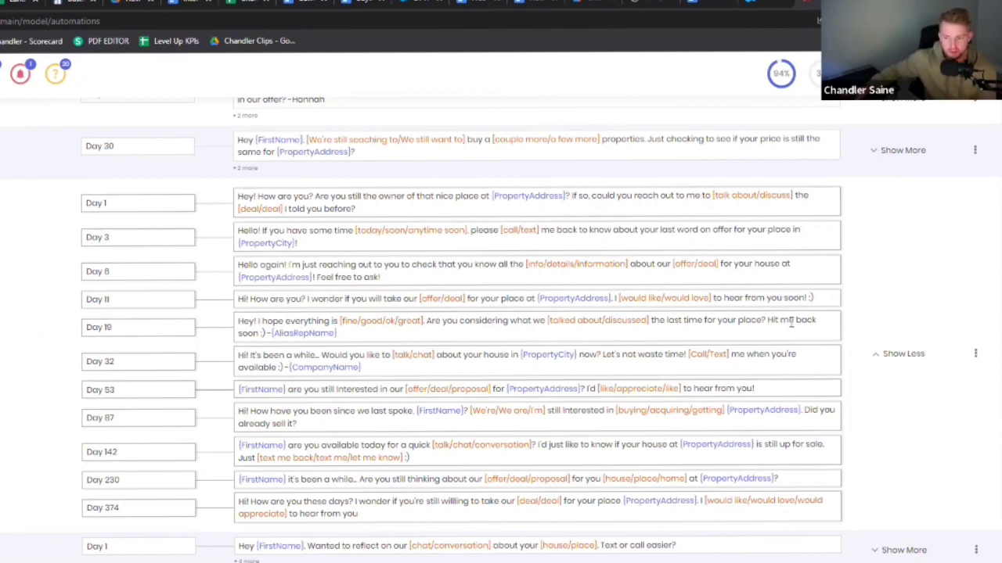
click(899, 354)
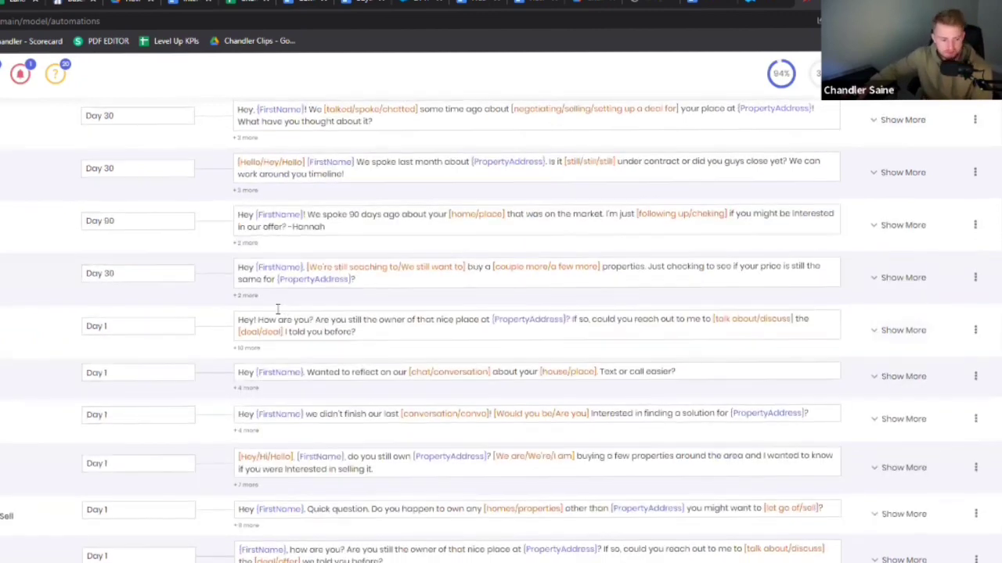
scroll(255, 315, up, 2)
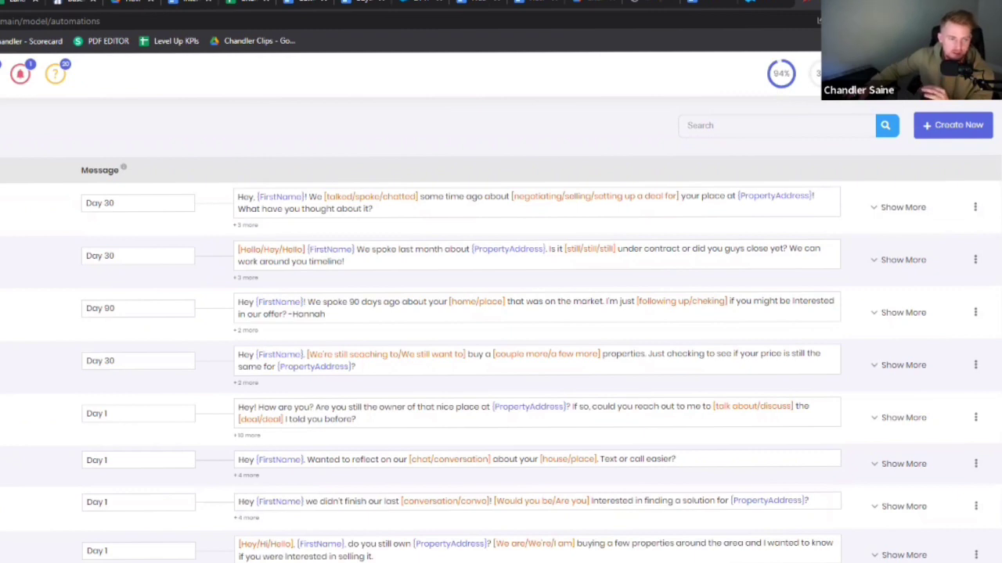
Return to the inbox and read a prospect's conversation containing the automated "We talked some time ago about setting up a deal" follow-up.
click(2, 201)
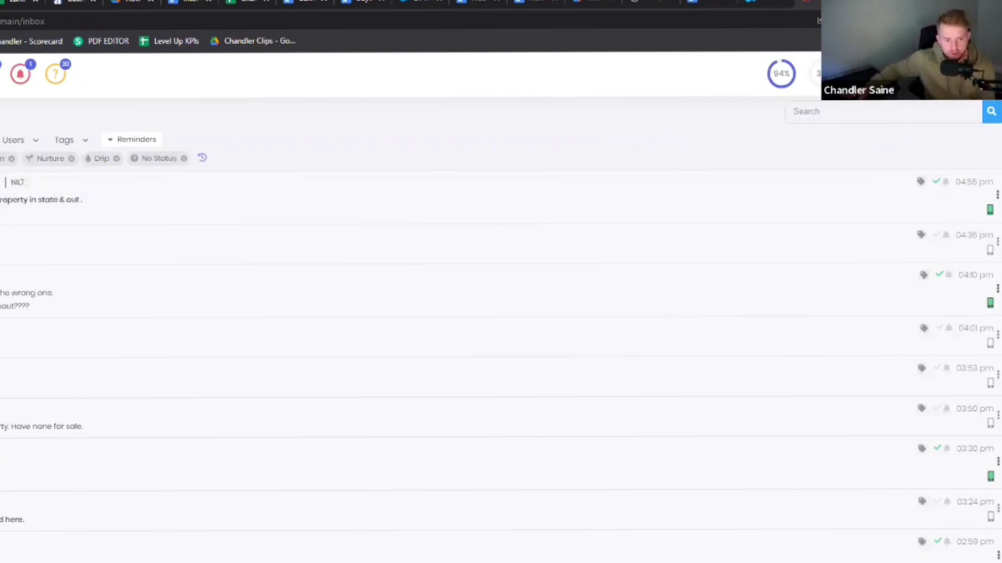
scroll(18, 288, down, 10)
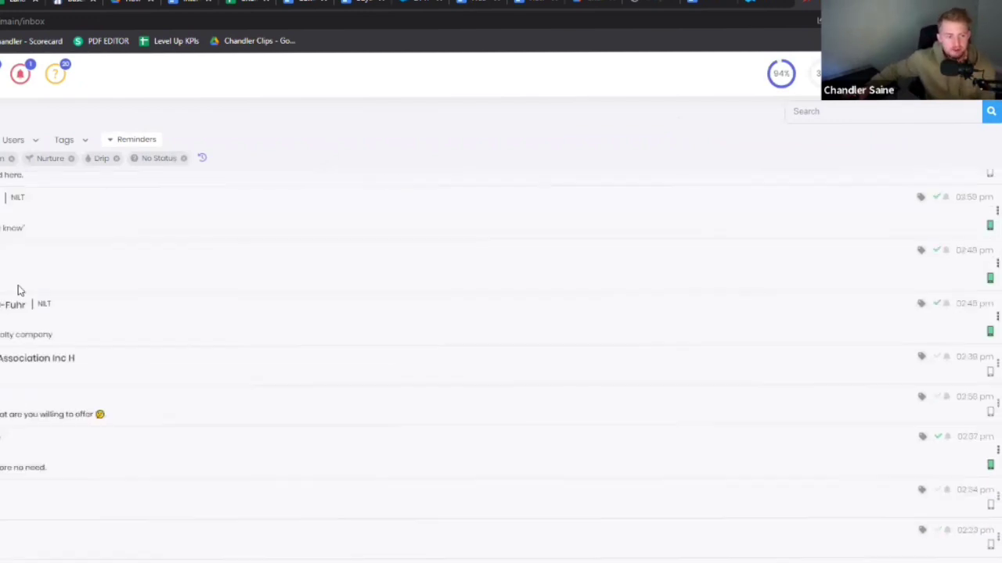
scroll(32, 356, down, 3)
click(54, 383)
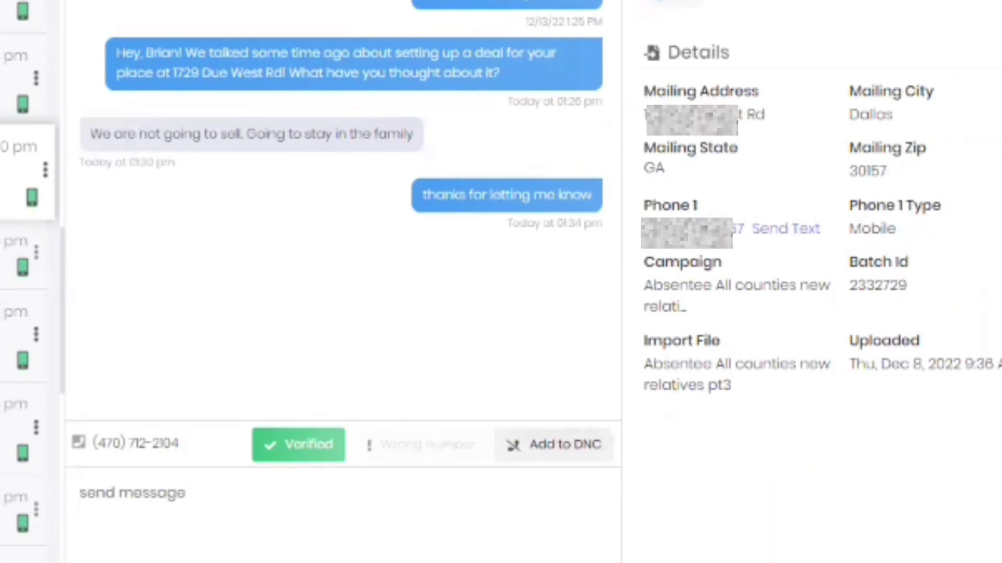
scroll(352, 400, up, 8)
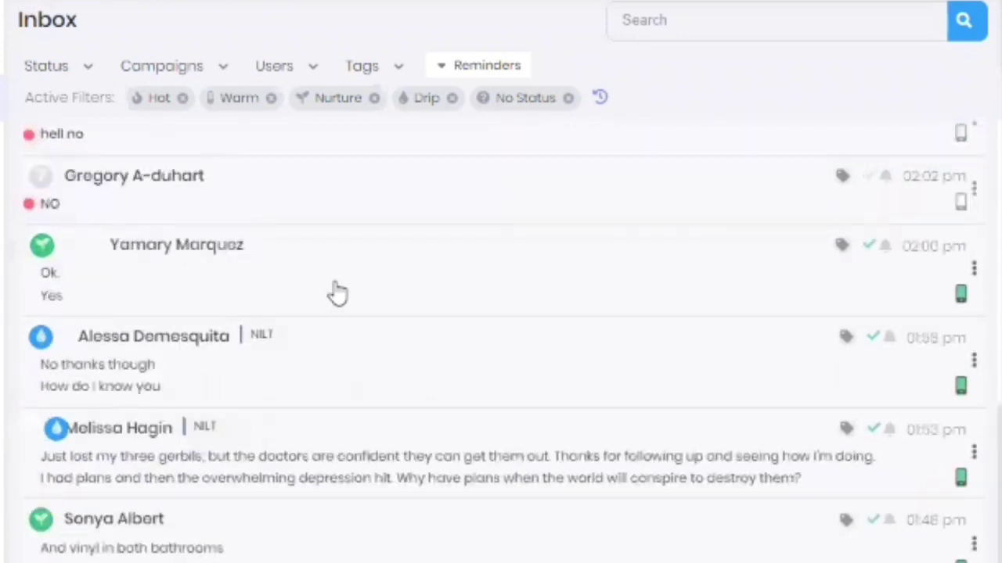
Remove the Drip and No Status filters so the inbox is filtered to Hot, Warm and Nurture leads.
mouse_move(338, 291)
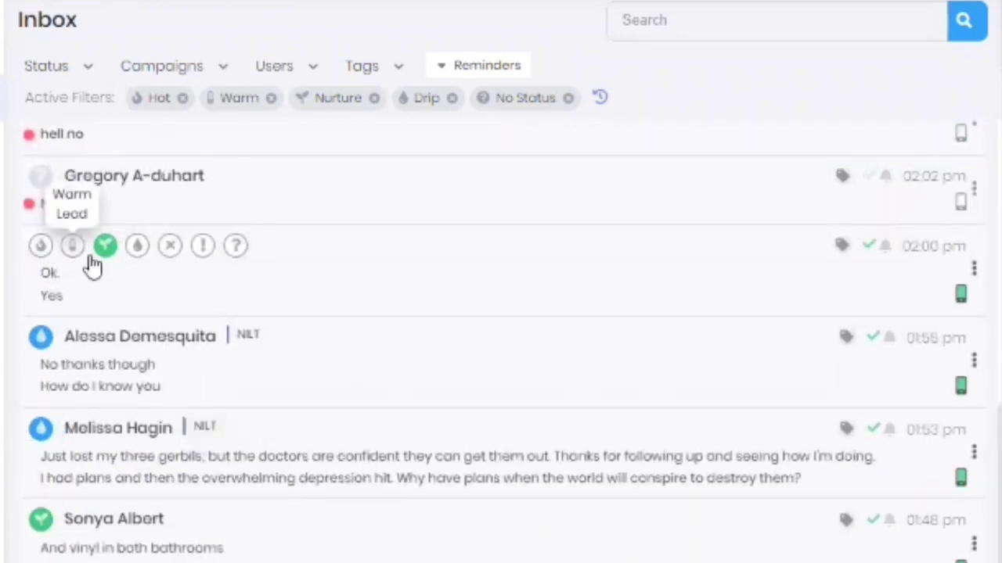
mouse_move(264, 384)
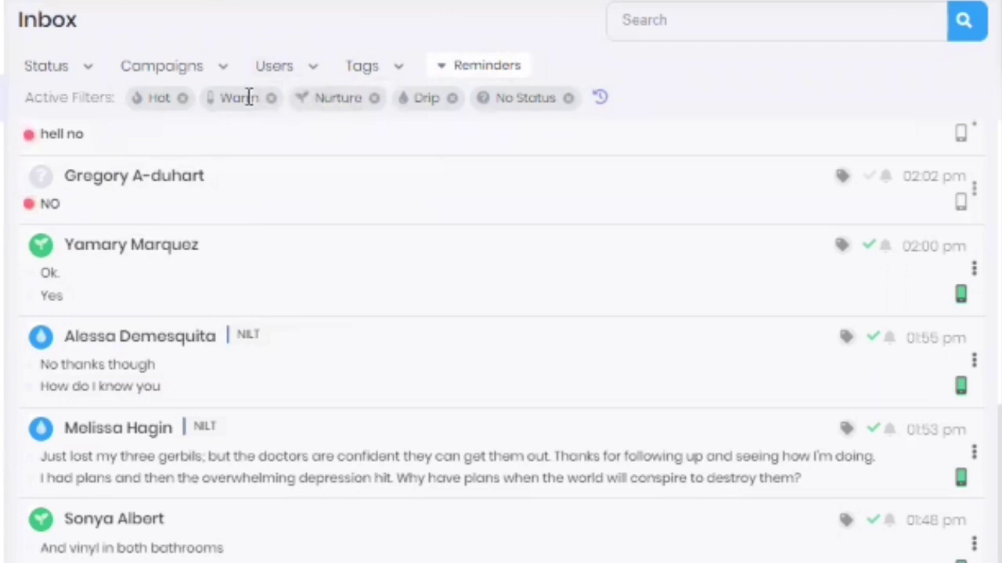
click(451, 98)
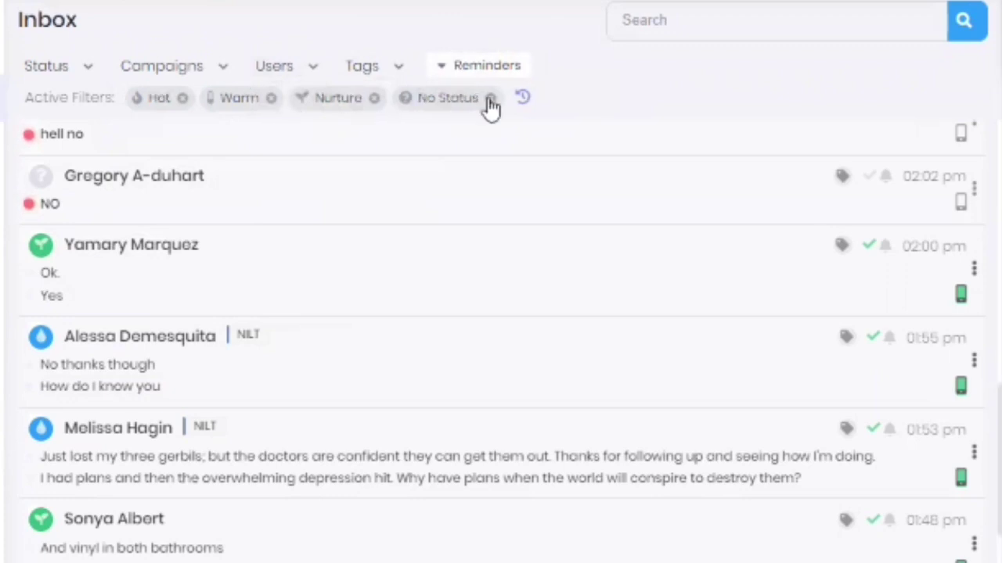
click(488, 100)
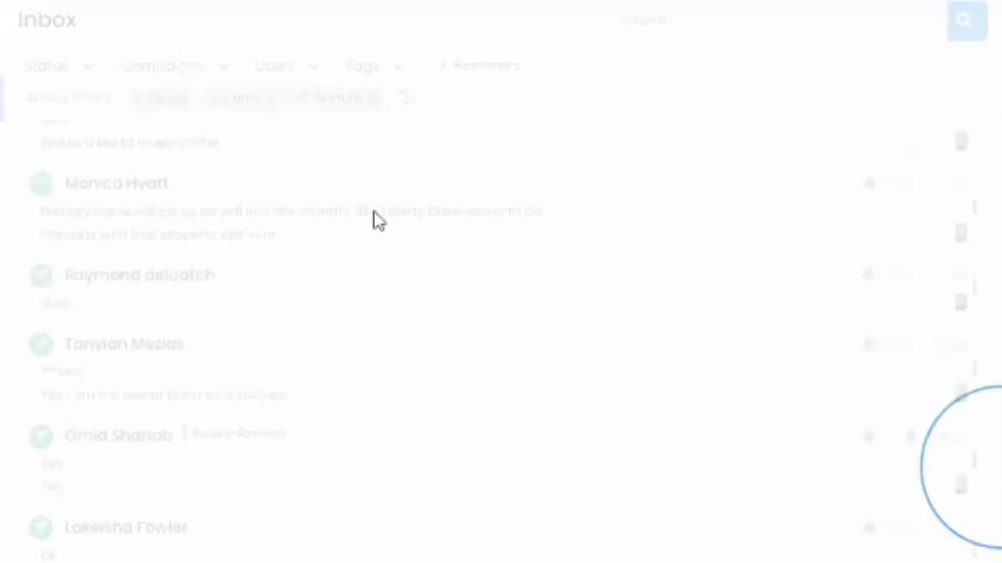
Open the newest nurture lead's conversation in the filtered inbox and read the prospect's replies.
scroll(420, 326, up, 5)
scroll(418, 324, up, 3)
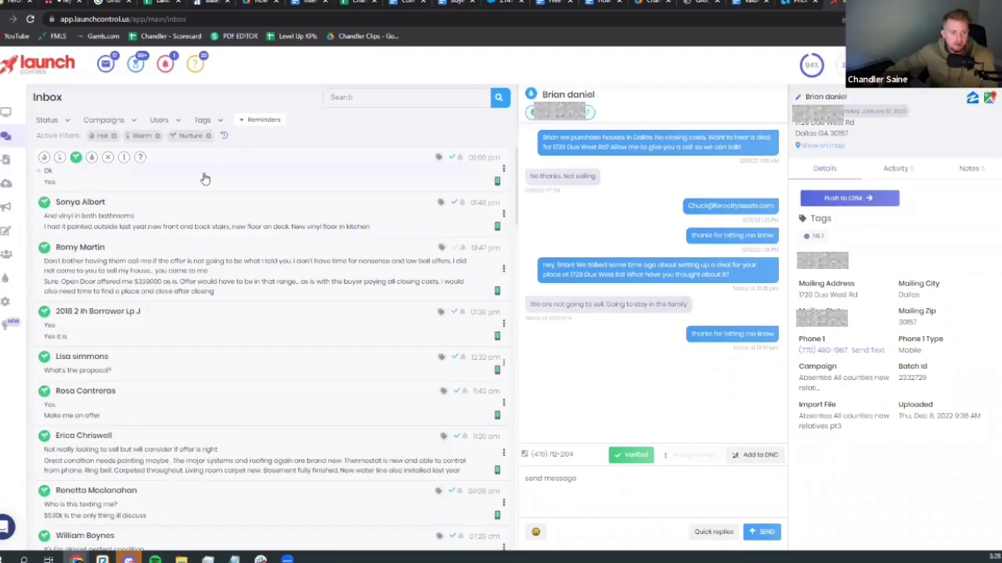
click(365, 181)
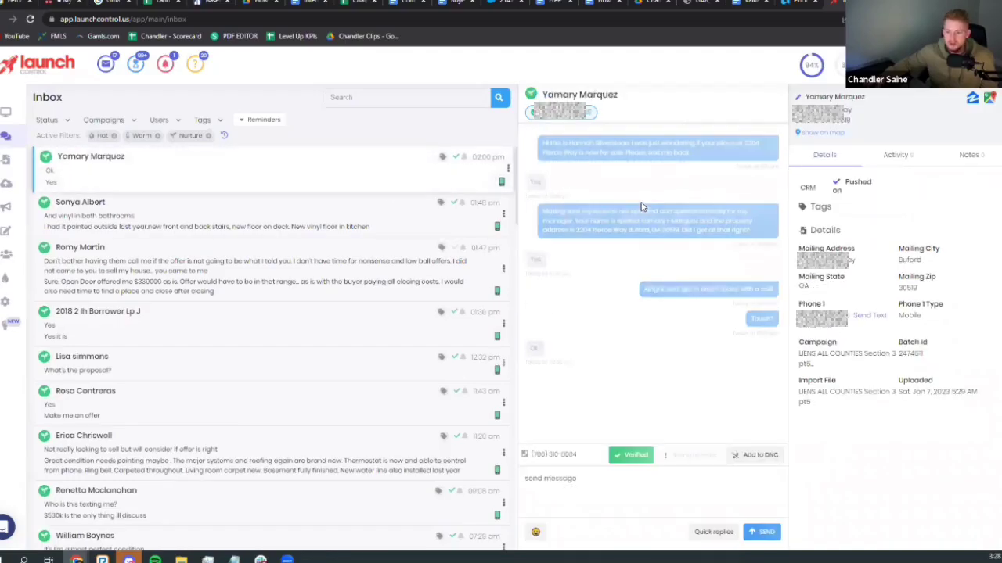
click(132, 215)
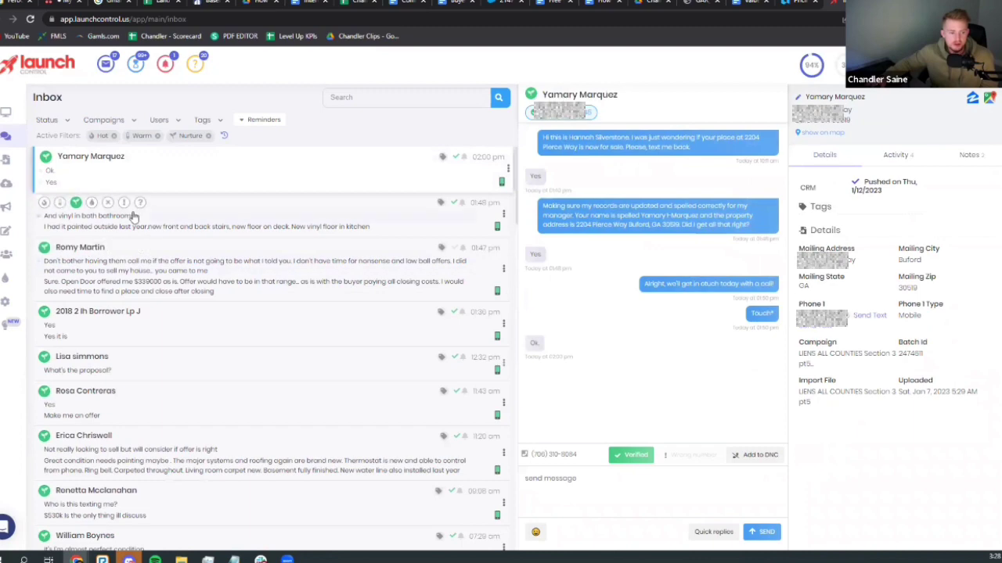
Open the conversation of the lead mentioning Open Door's $339000 offer and read the replies about price and low ball offers.
click(172, 277)
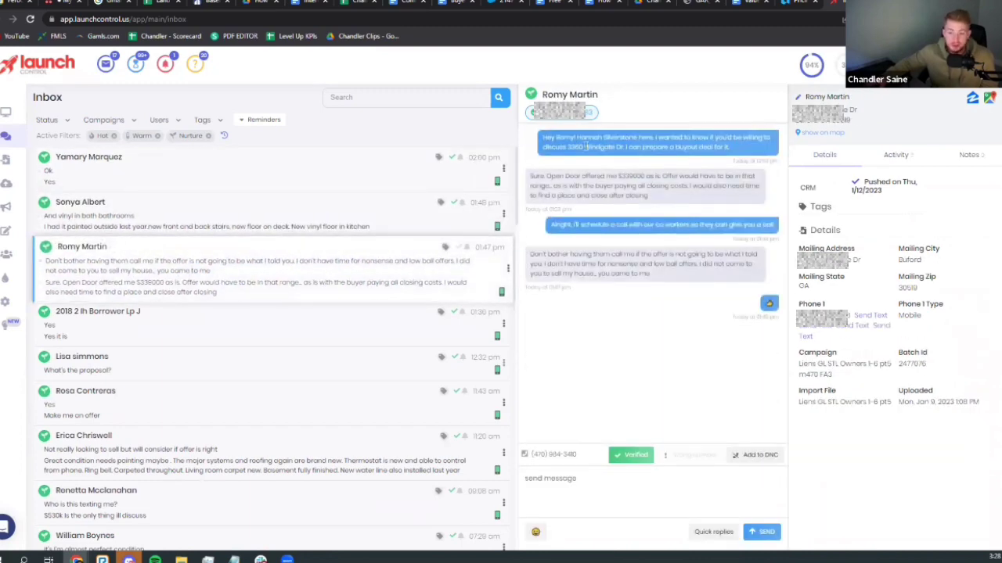
drag(543, 138, 679, 138)
click(601, 179)
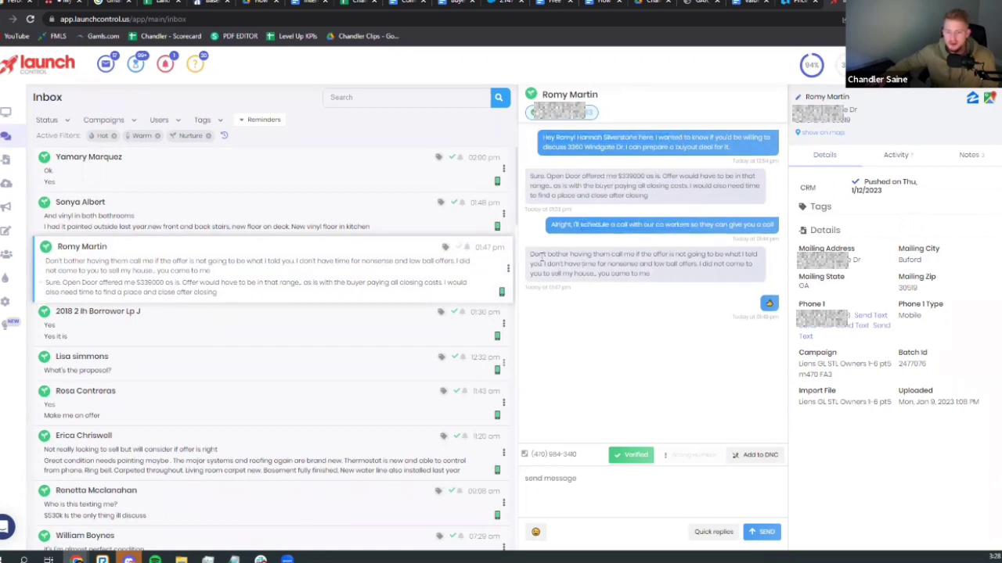
drag(541, 259, 645, 264)
click(727, 294)
triple_click(644, 266)
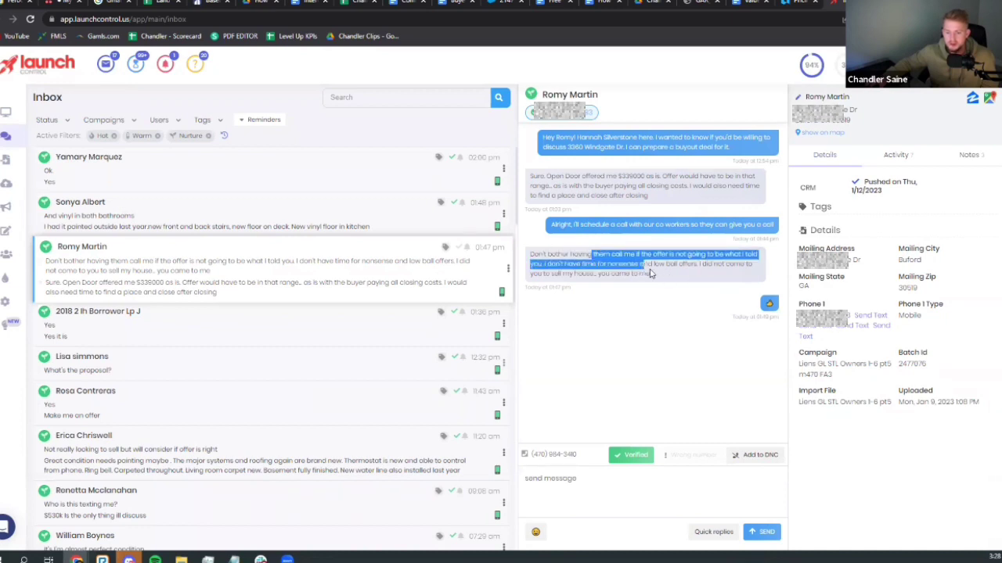
click(691, 268)
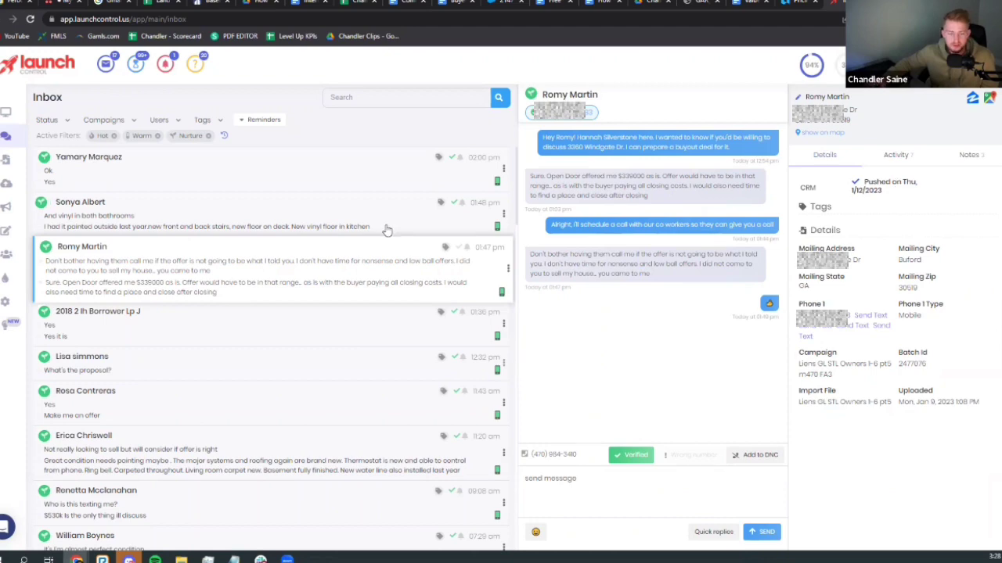
Look up the open lead's property on Zillow, then return to the Launch Control inbox.
mouse_move(246, 334)
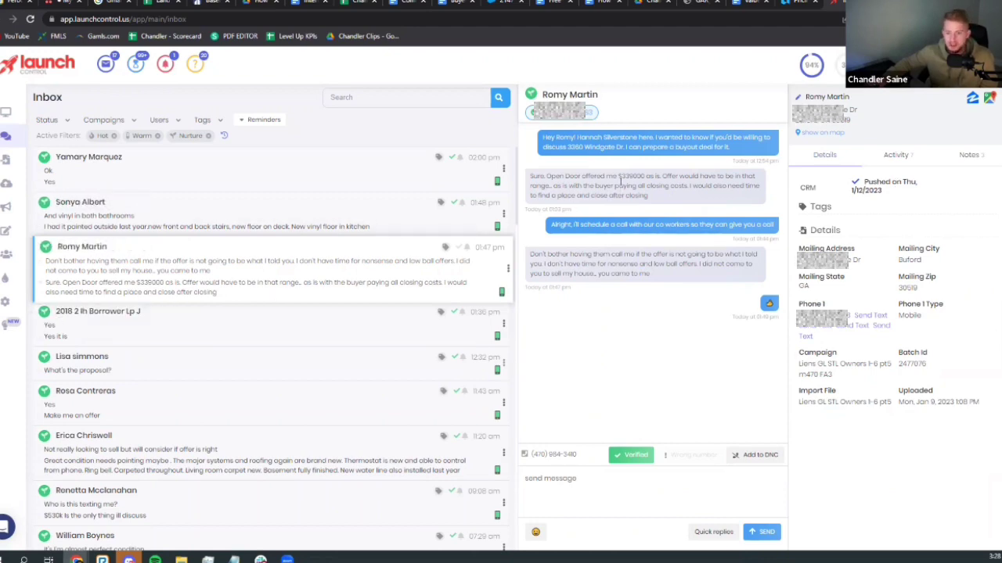
click(971, 99)
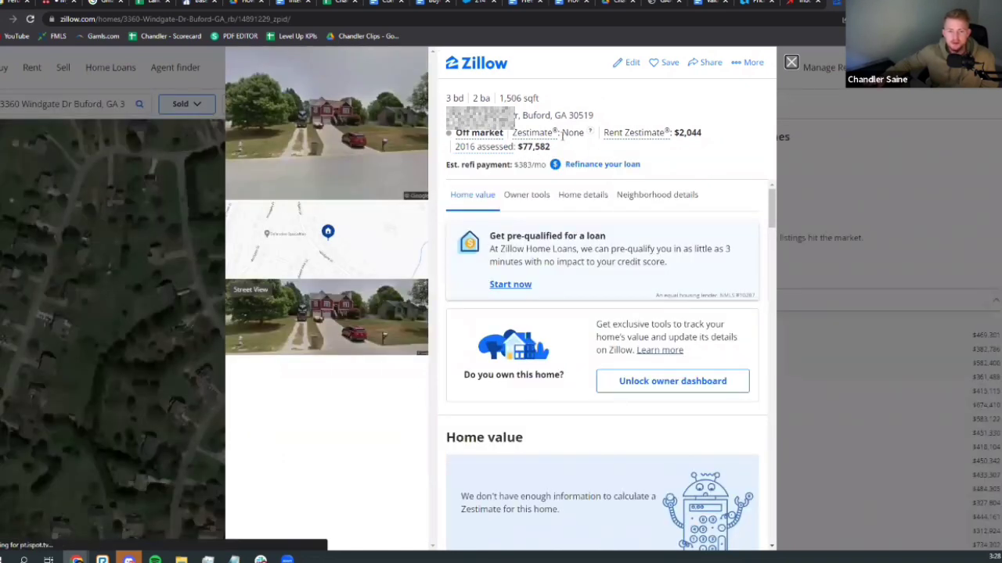
click(802, 4)
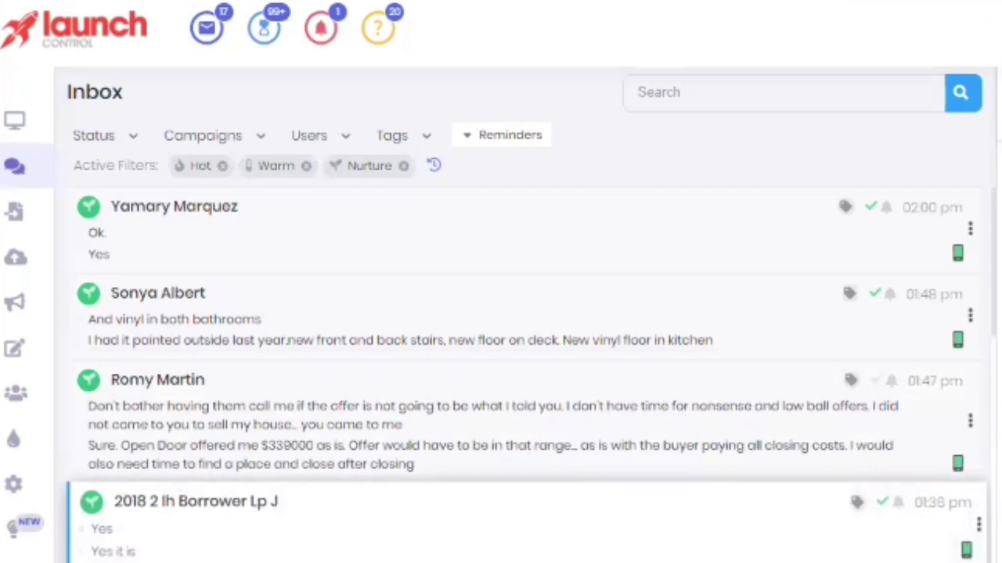
Reload the inbox with its default Hot, Warm, Nurture, Drip and No Status filters.
scroll(537, 476, down, 3)
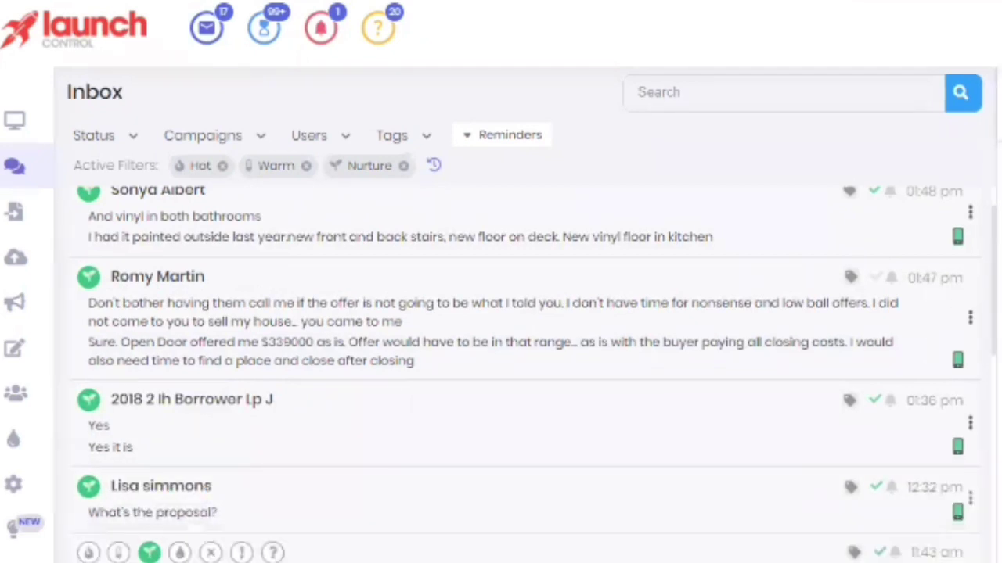
scroll(501, 467, up, 1)
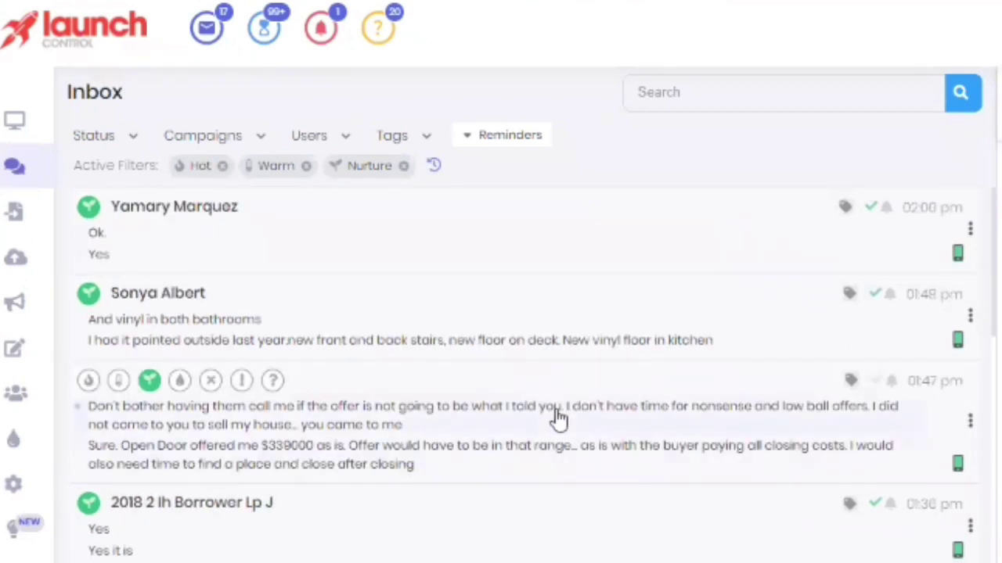
click(223, 139)
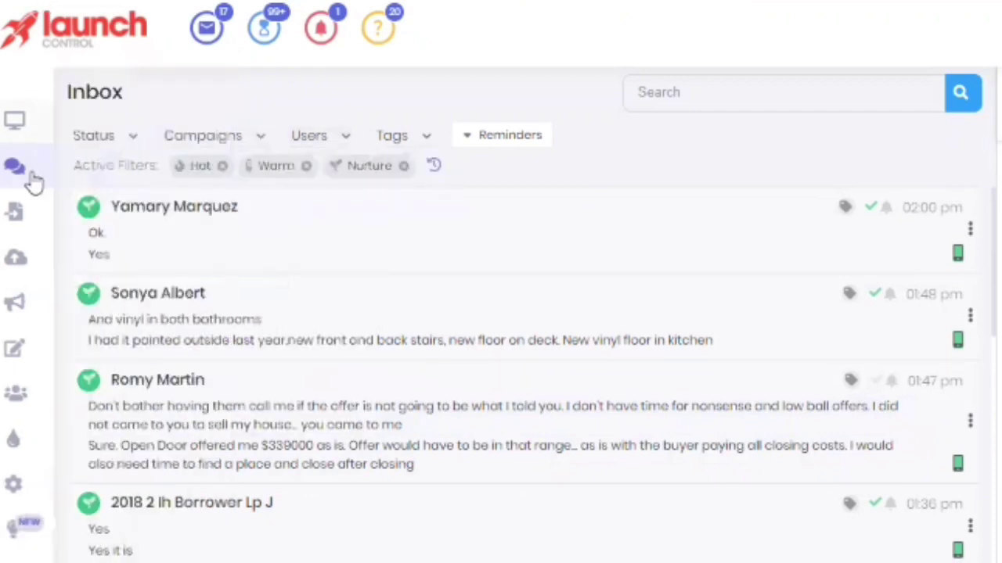
mouse_move(27, 188)
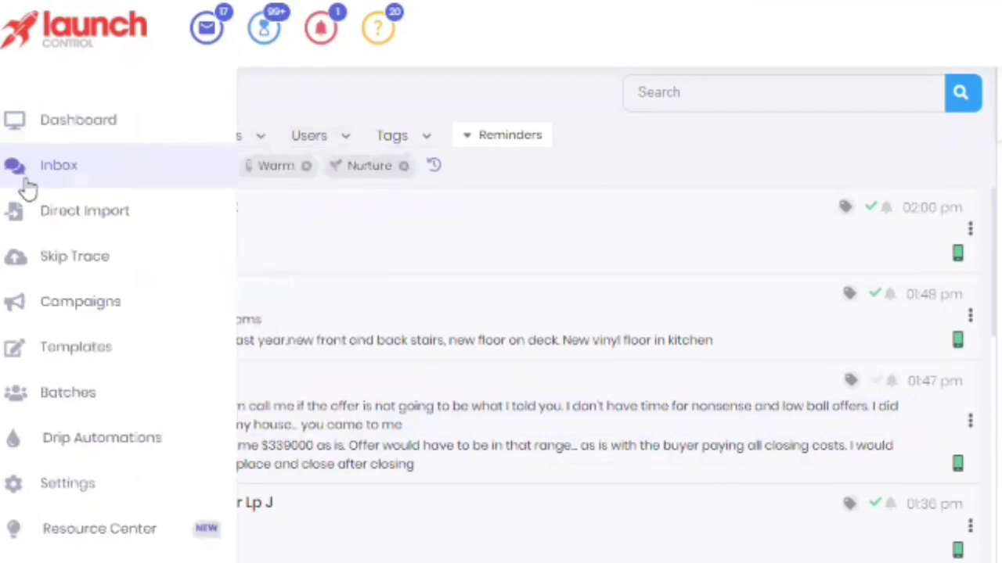
click(93, 310)
click(23, 167)
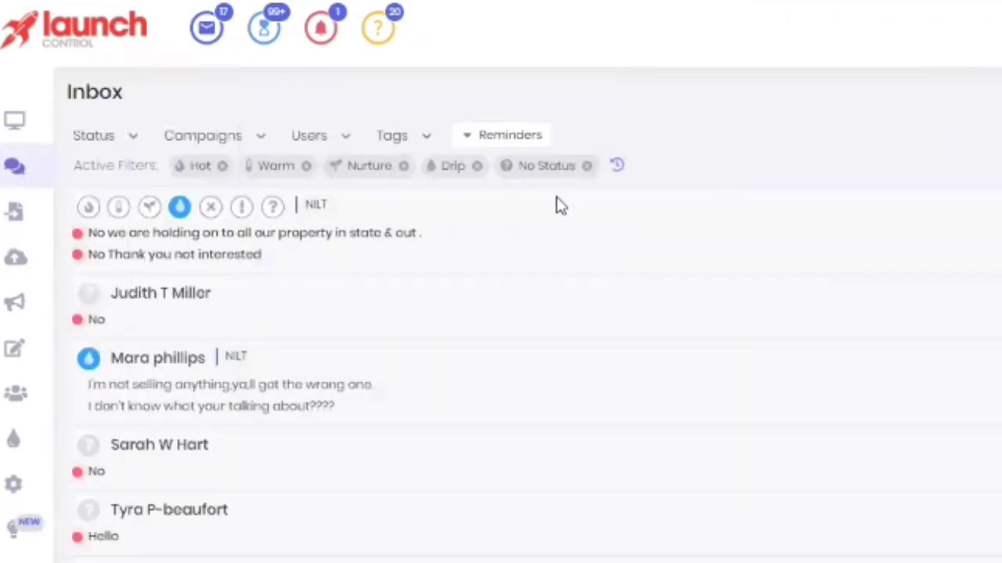
Examine the latest prospect replies and their status markers in the inbox list with the default filters.
scroll(619, 364, down, 3)
scroll(618, 365, up, 3)
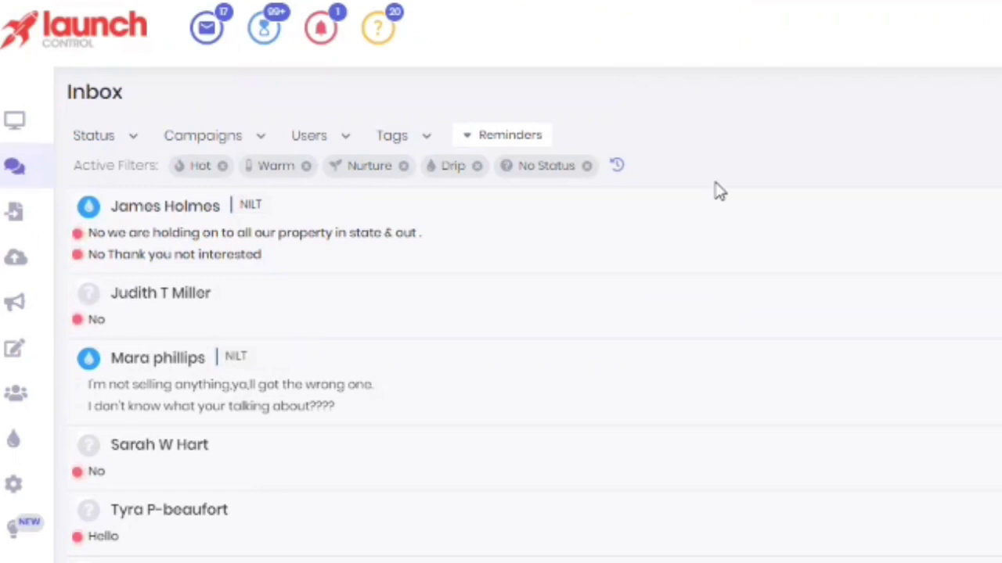
mouse_move(673, 247)
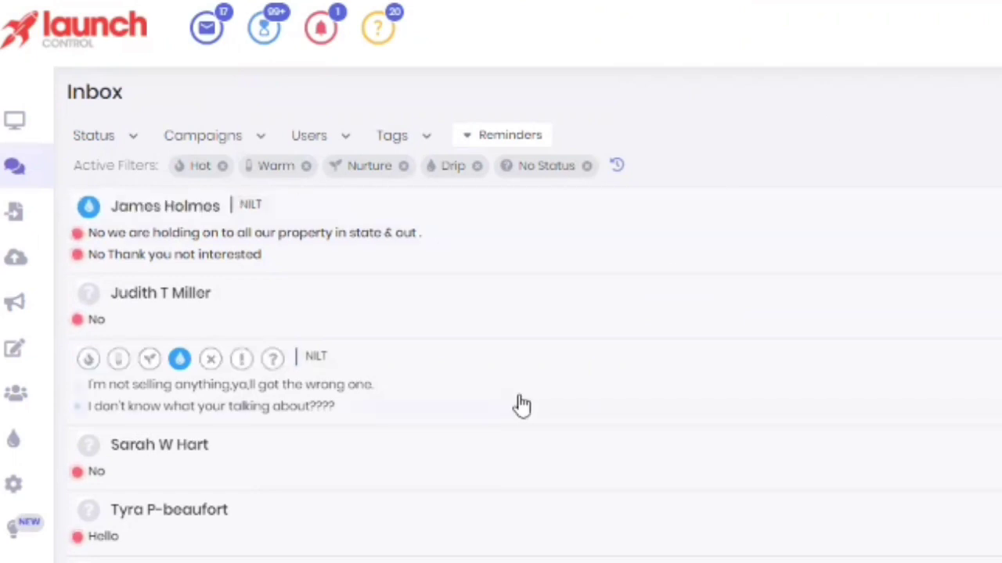
scroll(519, 405, down, 5)
scroll(484, 399, down, 4)
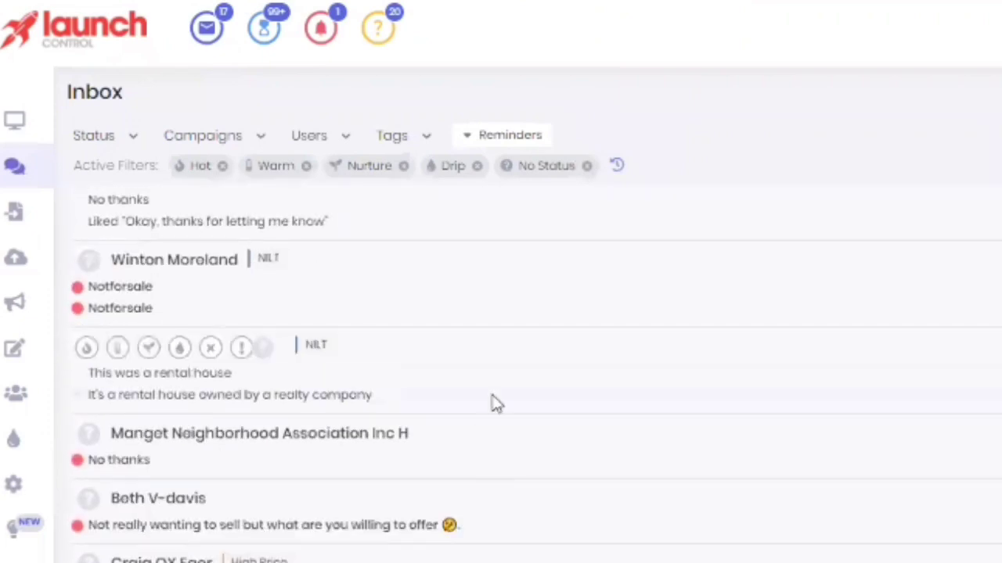
scroll(503, 324, down, 5)
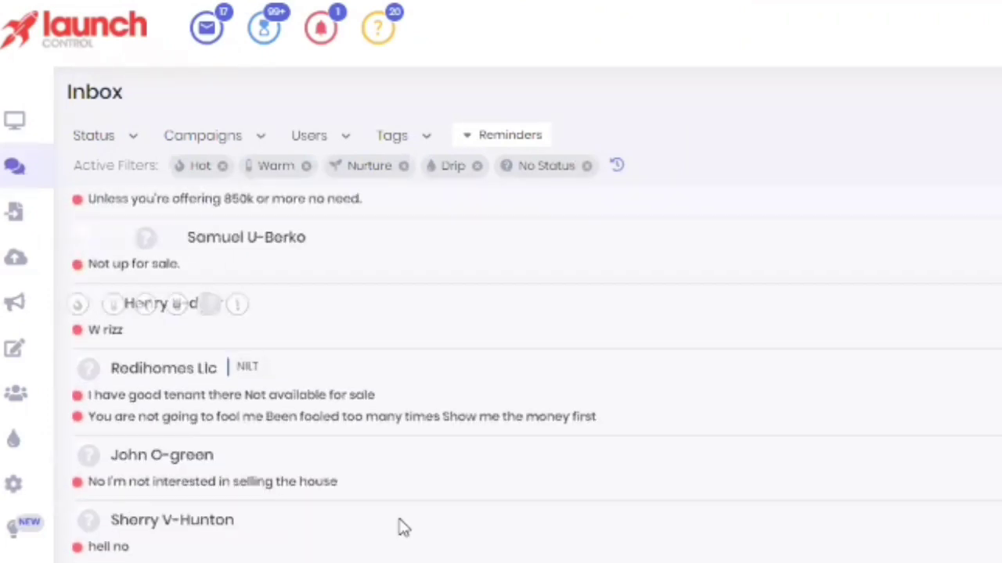
scroll(402, 527, up, 5)
scroll(286, 266, up, 6)
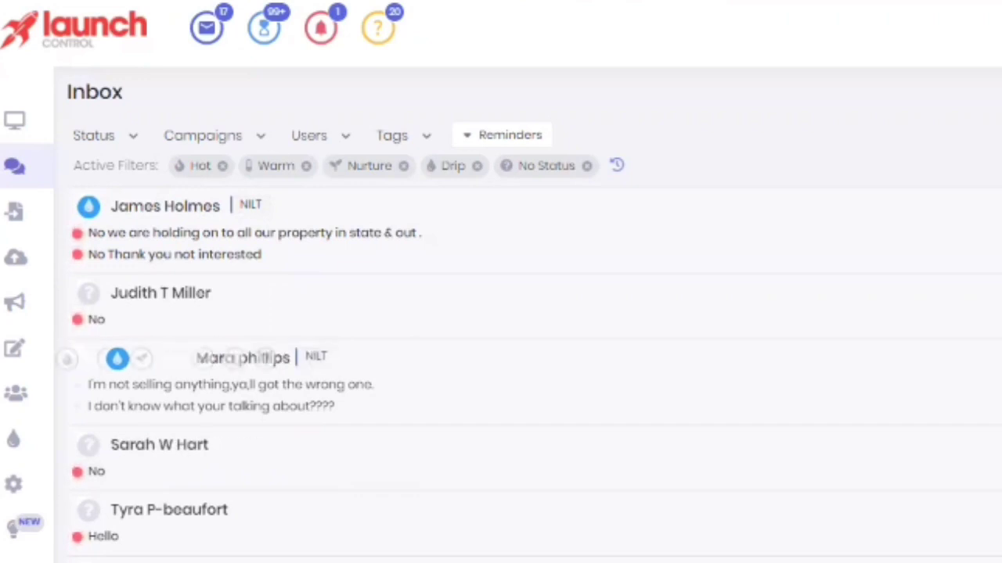
scroll(313, 306, down, 1)
scroll(970, 391, down, 3)
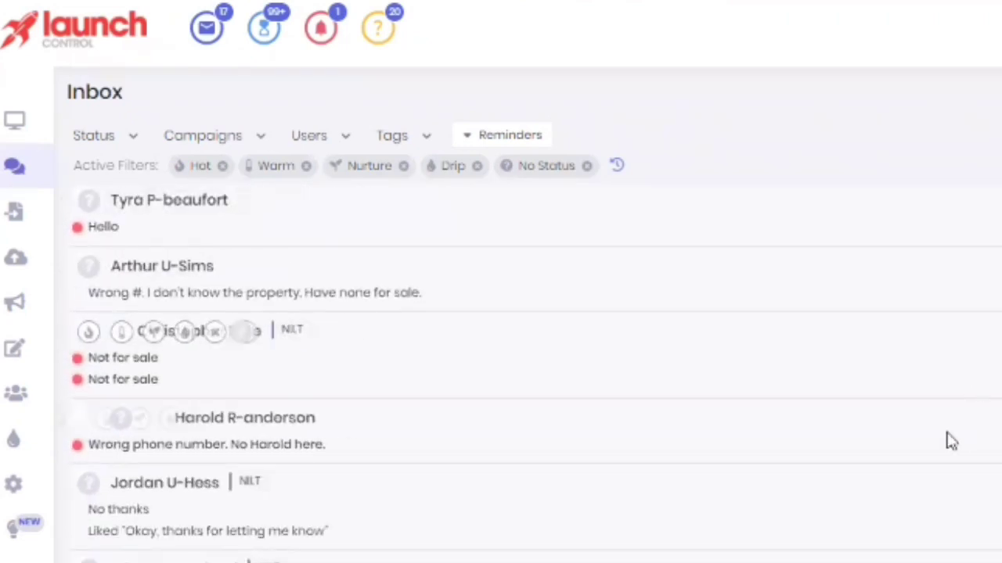
scroll(744, 517, down, 1)
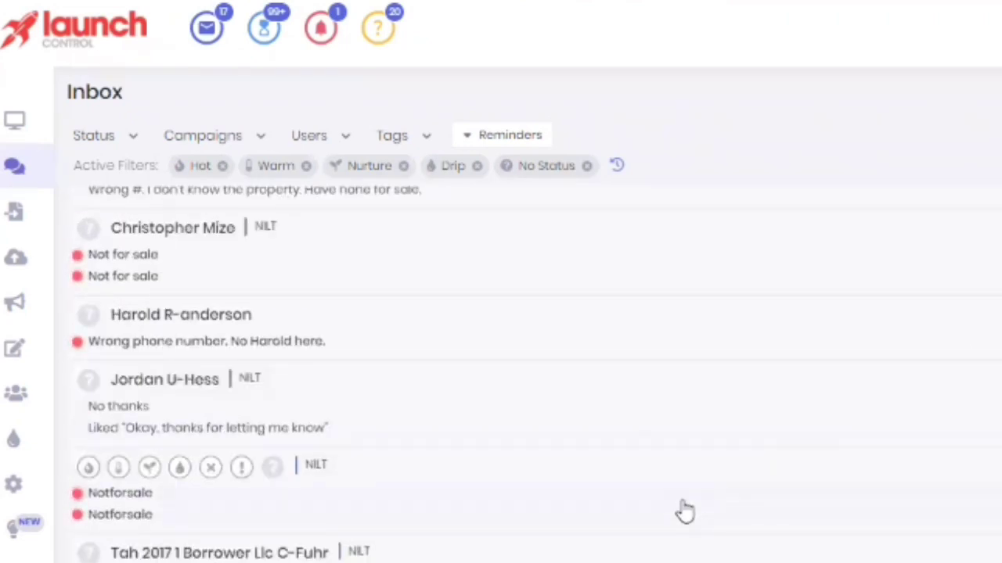
scroll(685, 512, down, 1)
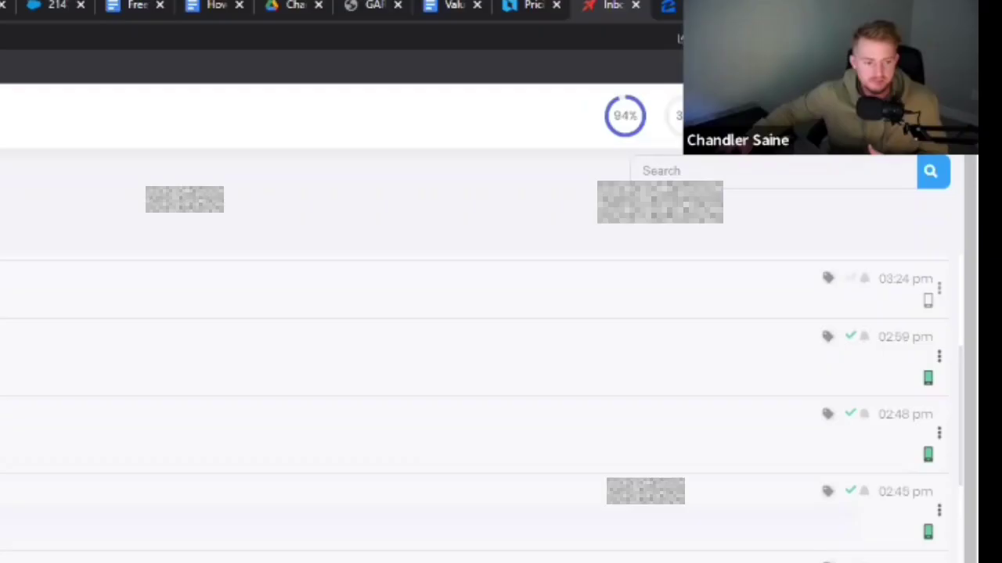
Open the conversation with the "This was a rental house" reply and read the automated follow-up about setting up a deal.
click(615, 480)
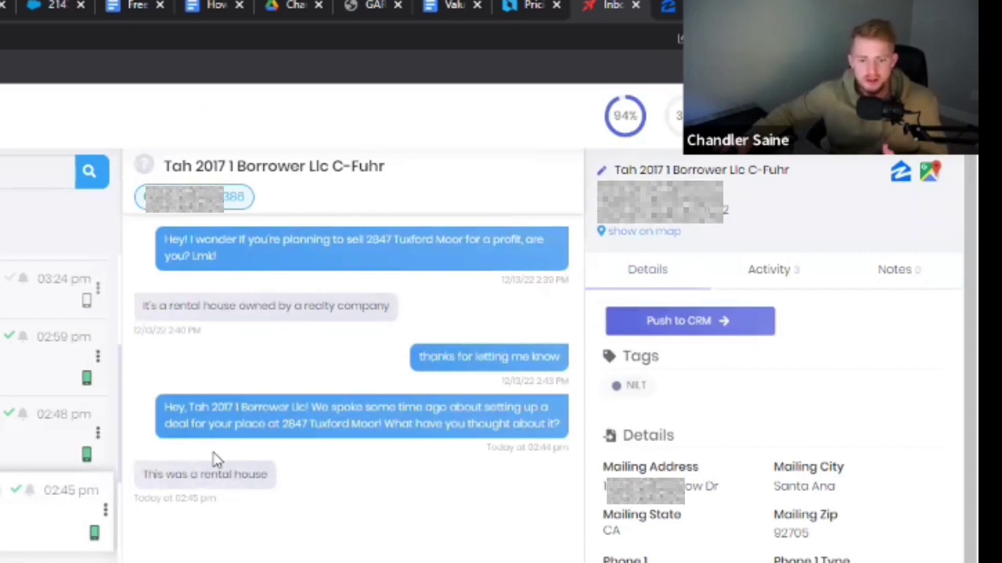
triple_click(283, 426)
click(180, 360)
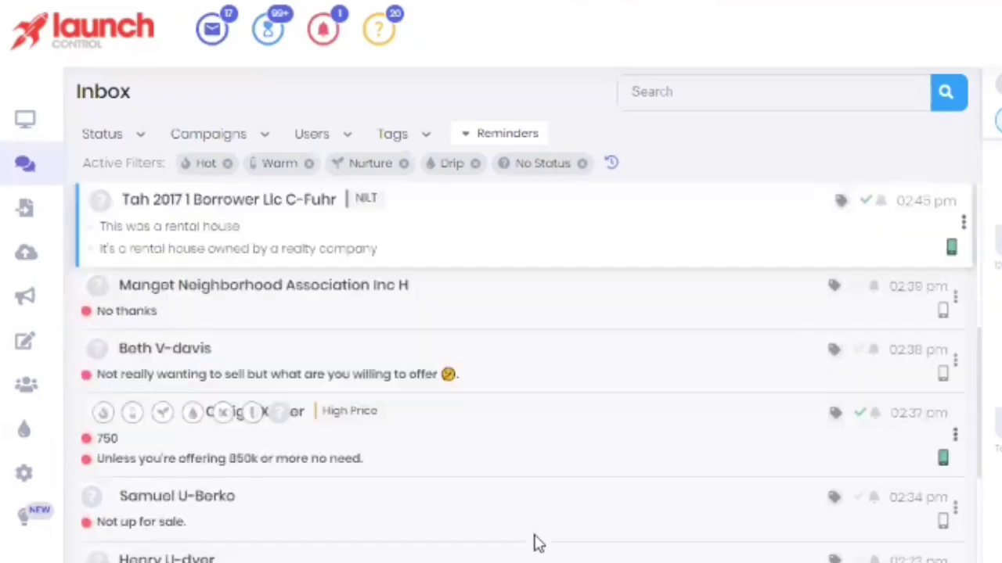
Look through the older replies and open the drip lead's conversation containing "Lol..I live there".
scroll(469, 494, down, 2)
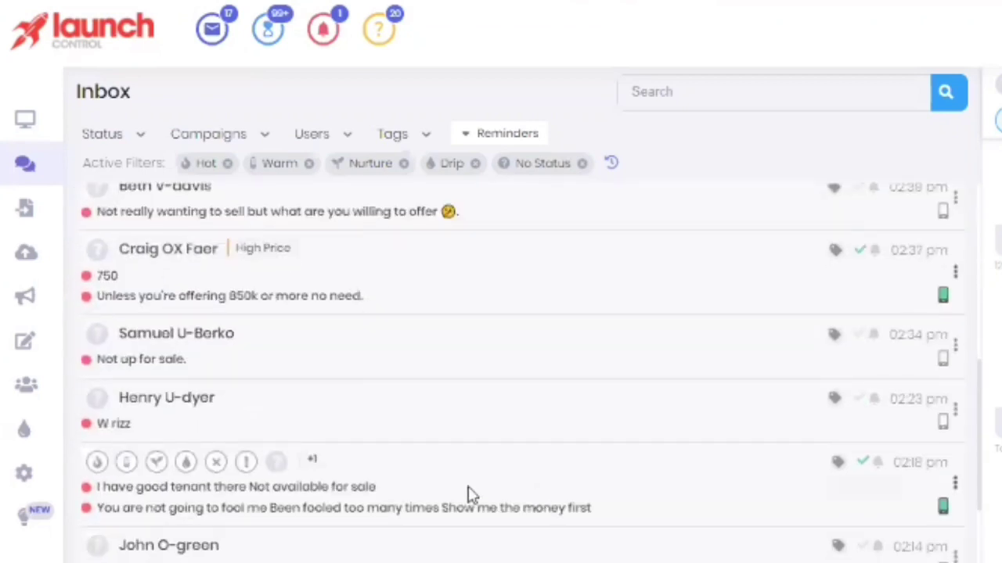
scroll(470, 494, down, 8)
scroll(375, 470, up, 8)
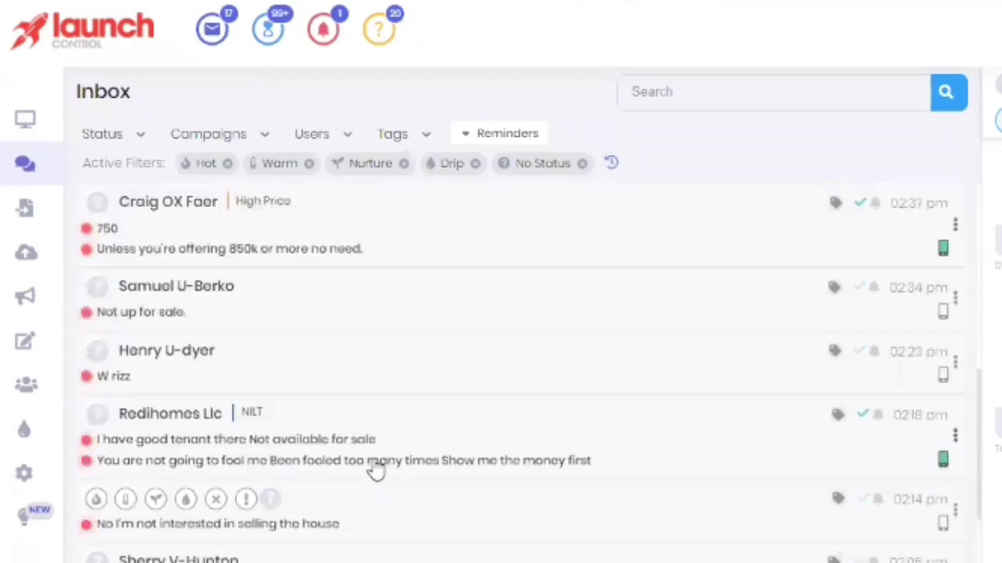
scroll(375, 469, up, 2)
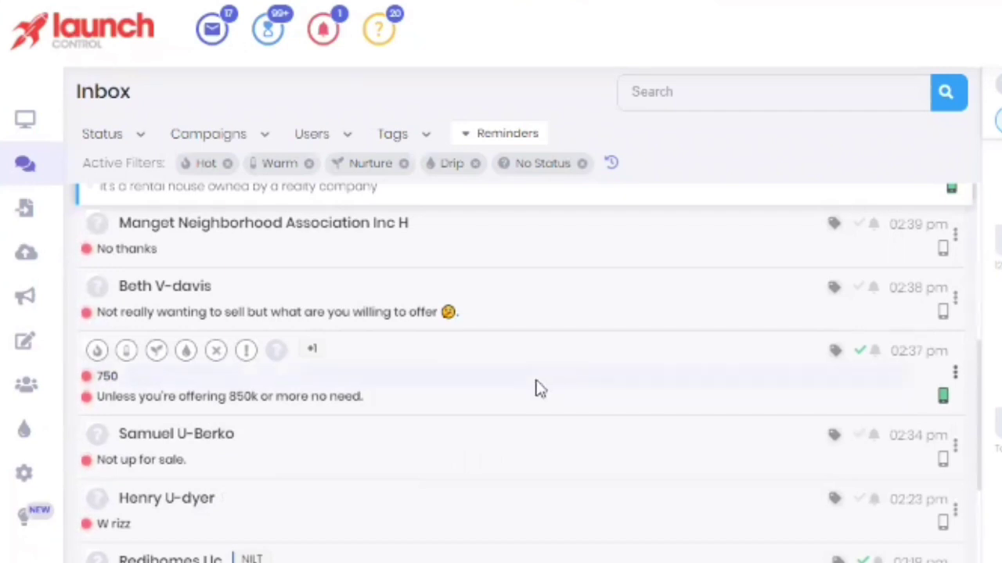
scroll(537, 389, down, 10)
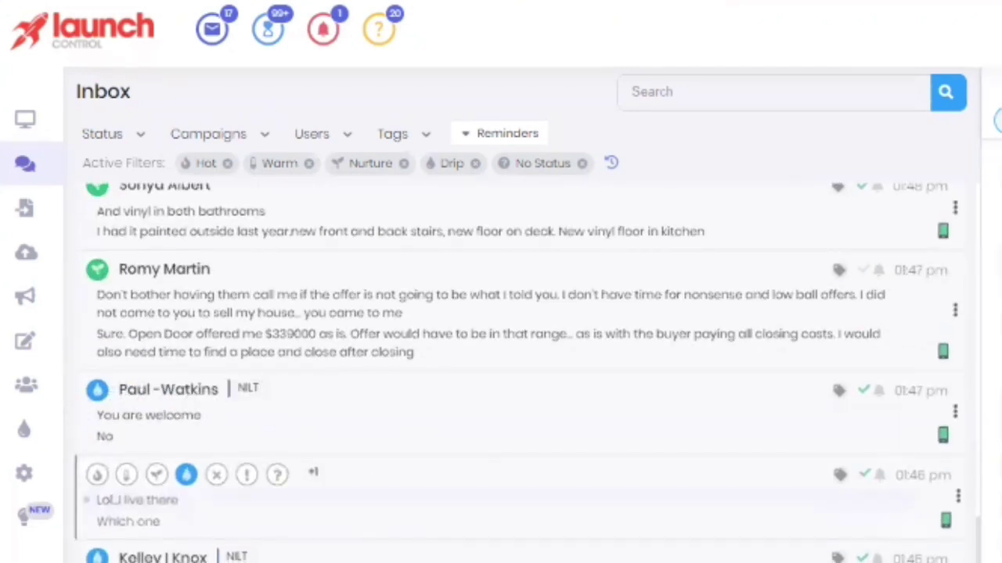
click(372, 505)
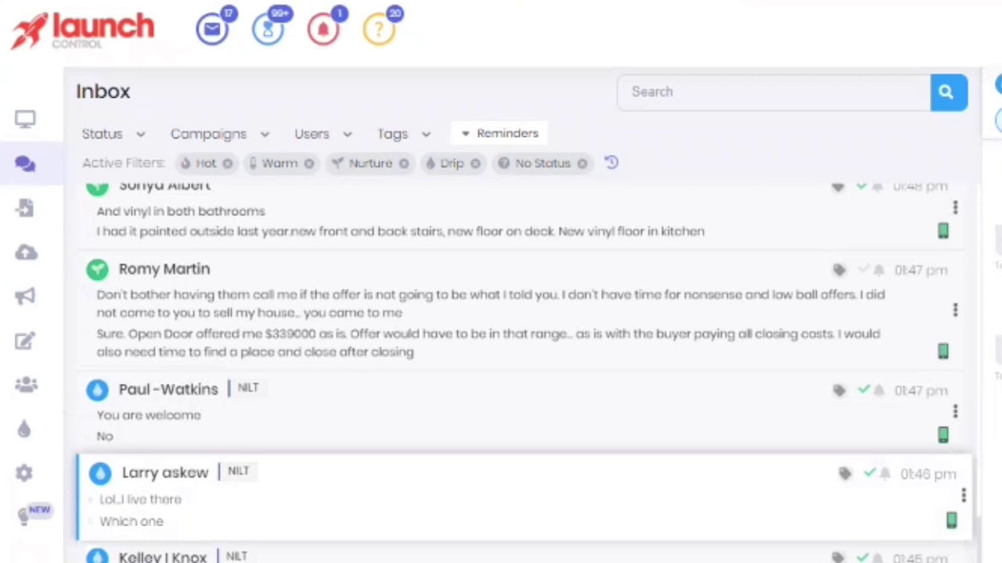
mouse_move(566, 512)
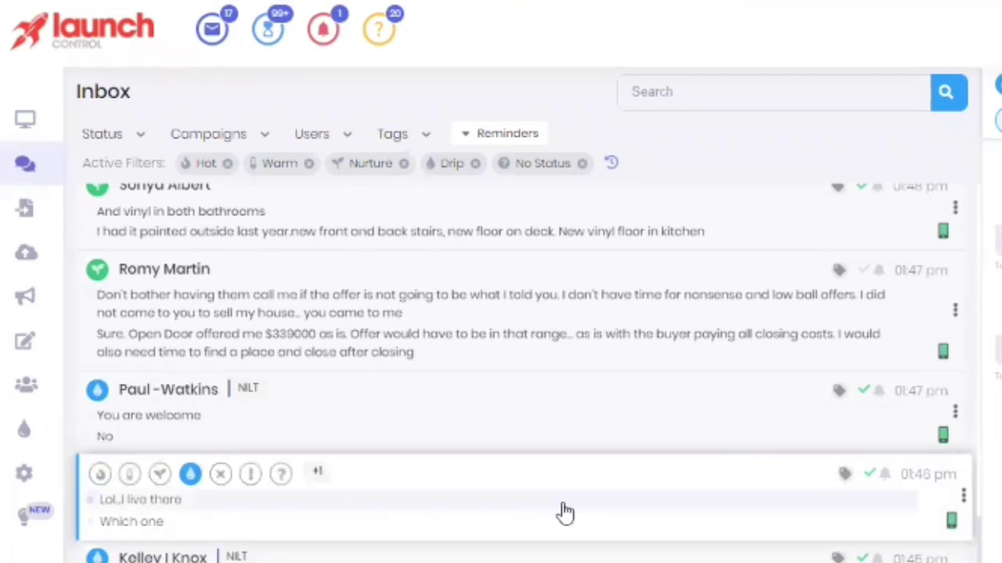
Review the remaining older drip leads' replies and return to the newest conversations in the inbox.
scroll(555, 510, down, 5)
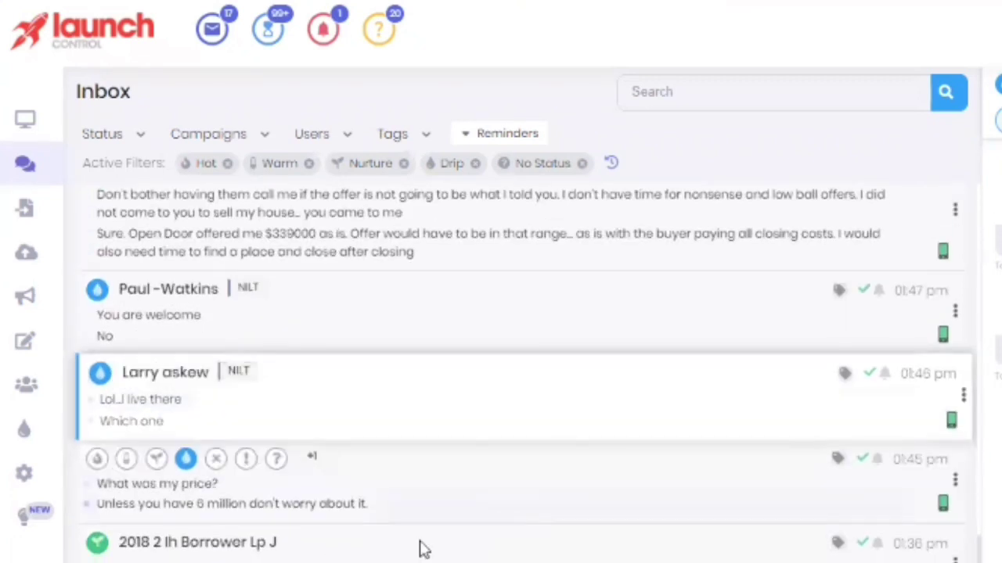
scroll(425, 468, down, 3)
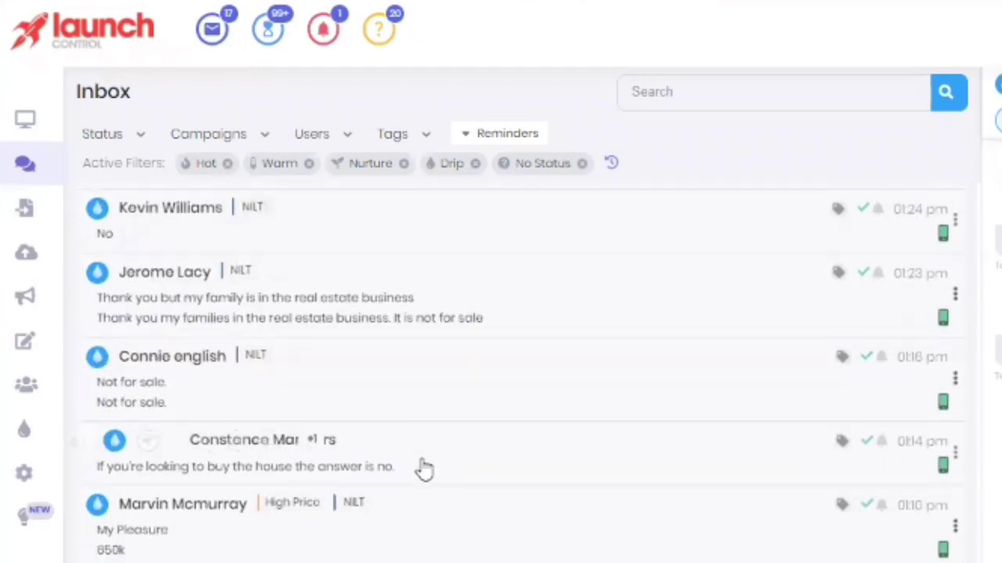
scroll(427, 472, up, 6)
scroll(428, 472, up, 15)
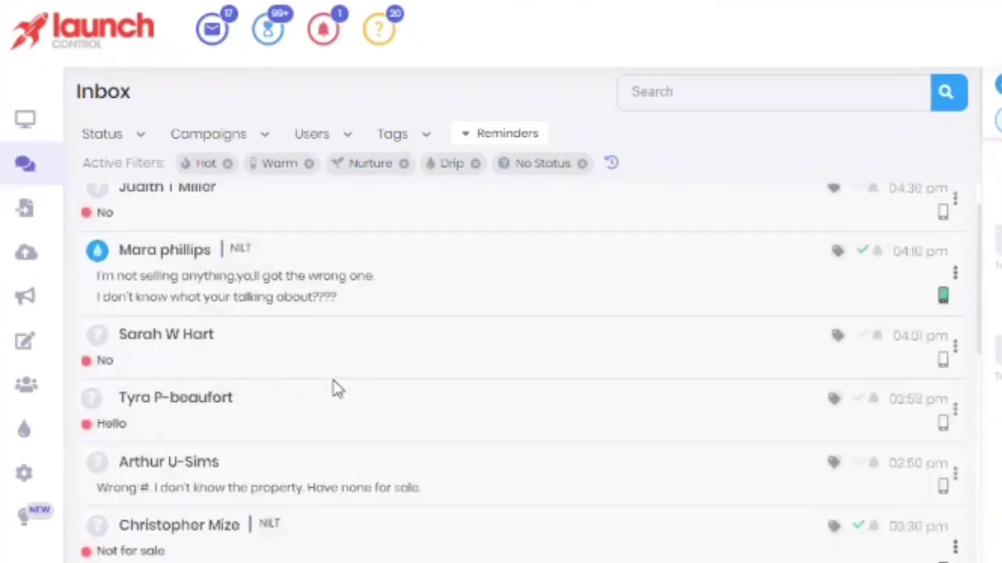
mouse_move(335, 390)
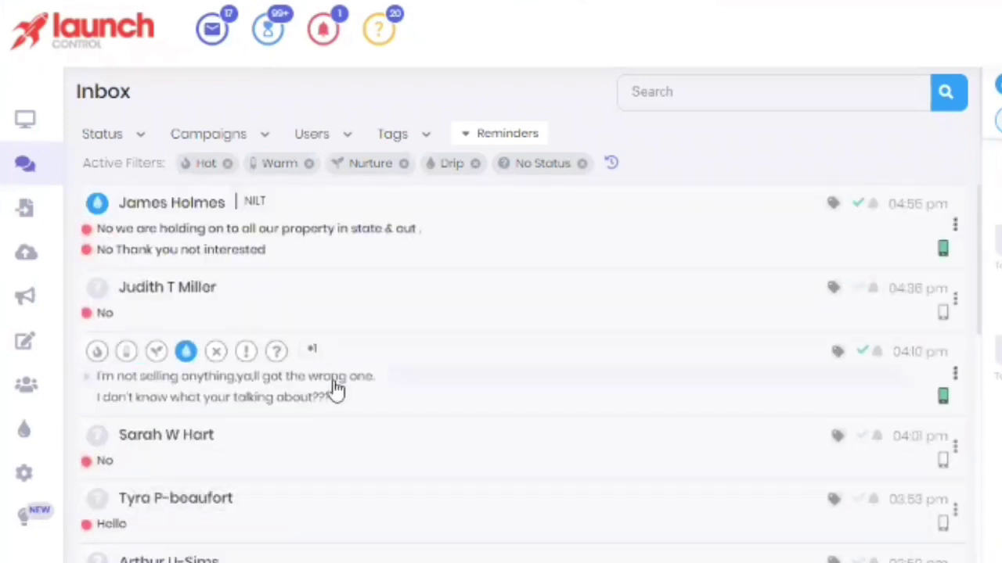
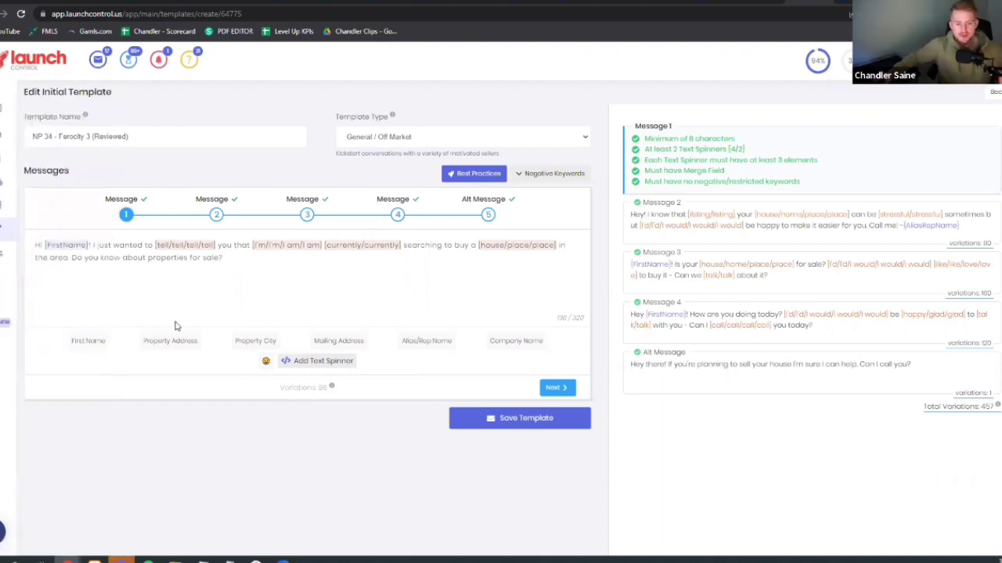
Review the available template types and the list of negative keywords for the NP 34 - Ferocity 3 (Reviewed) template.
click(401, 139)
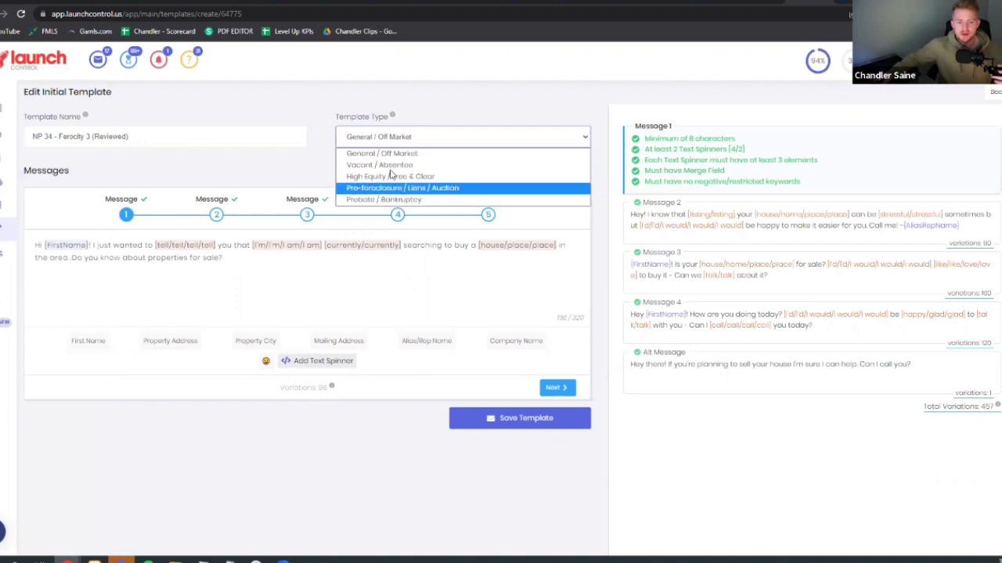
click(332, 151)
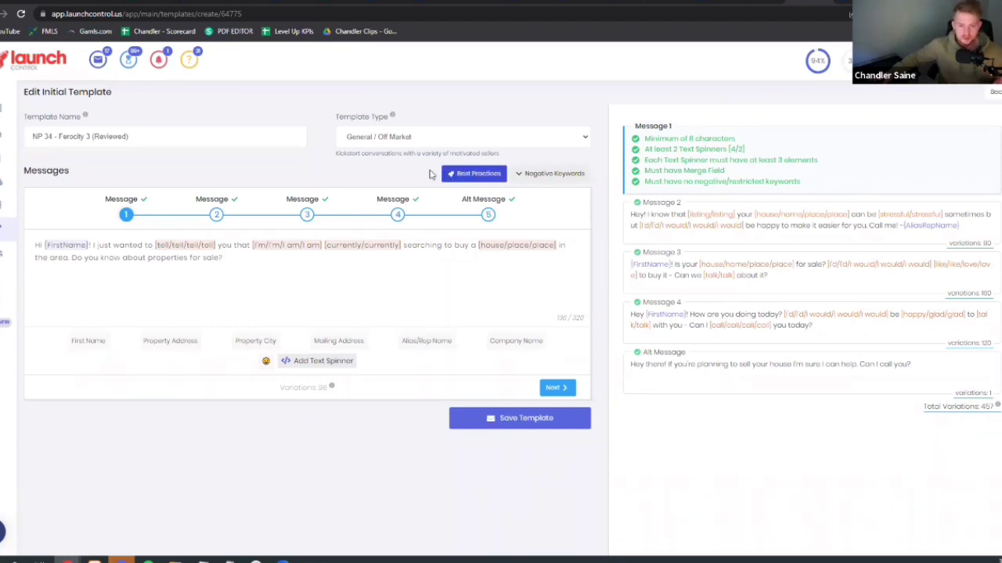
click(539, 173)
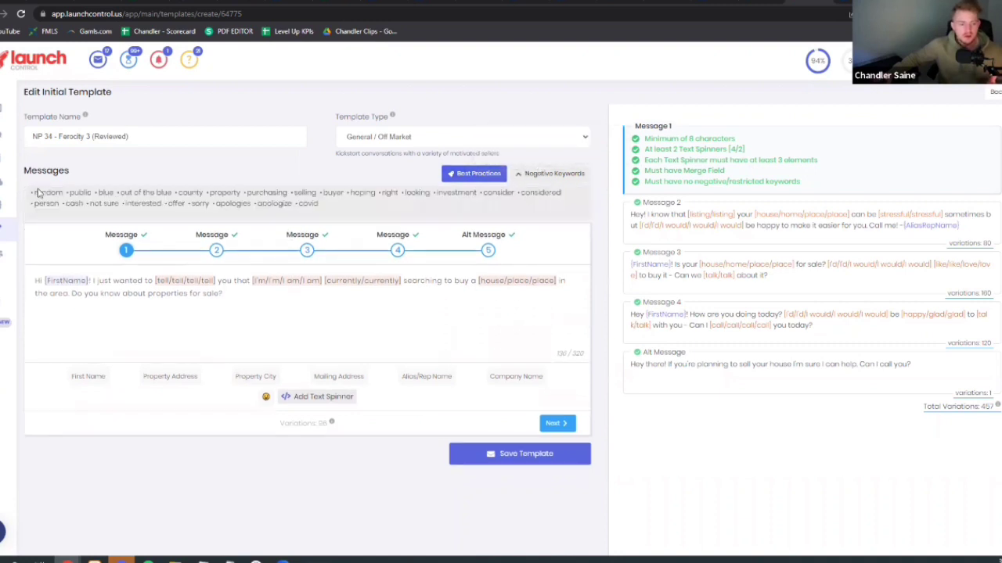
triple_click(211, 203)
click(330, 209)
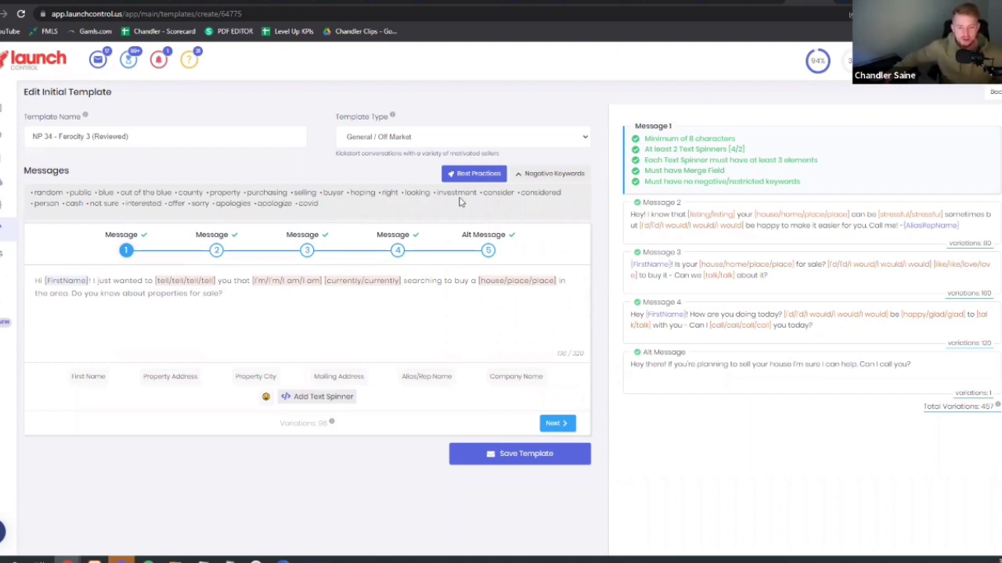
click(553, 175)
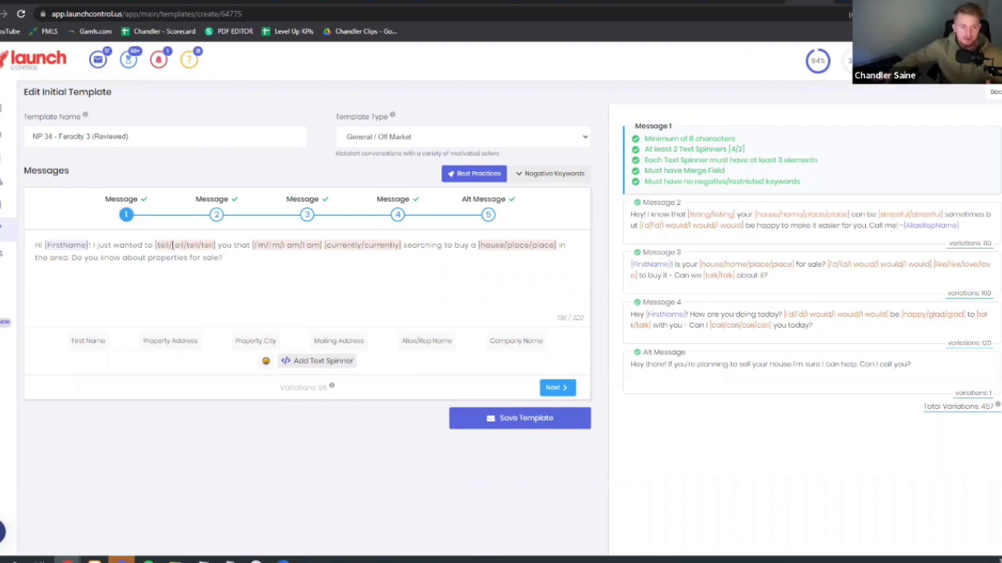
Examine the spelling variants in message 1's "tell" text spinner and the neighbouring "I'm" spinner without altering the wording.
click(188, 245)
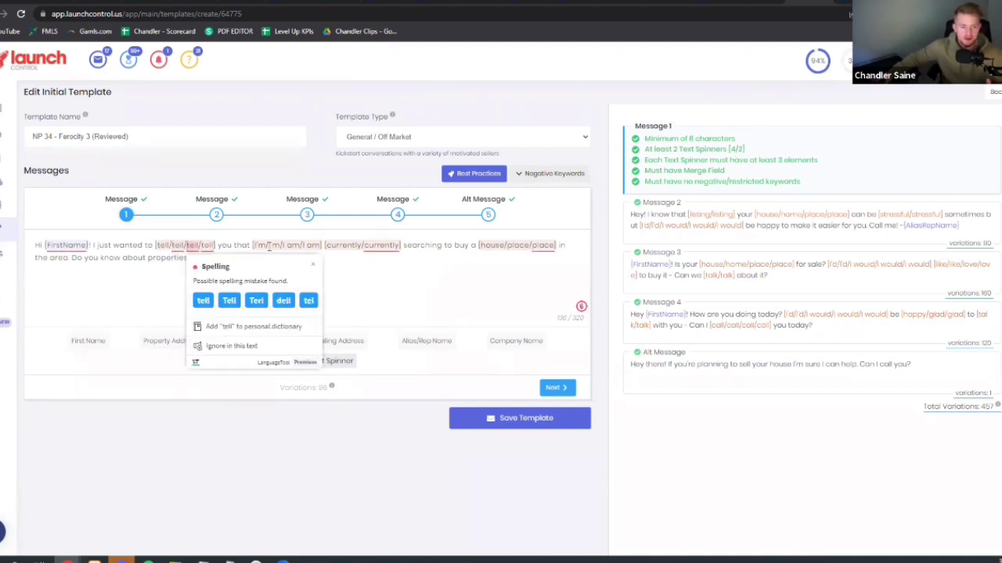
click(274, 244)
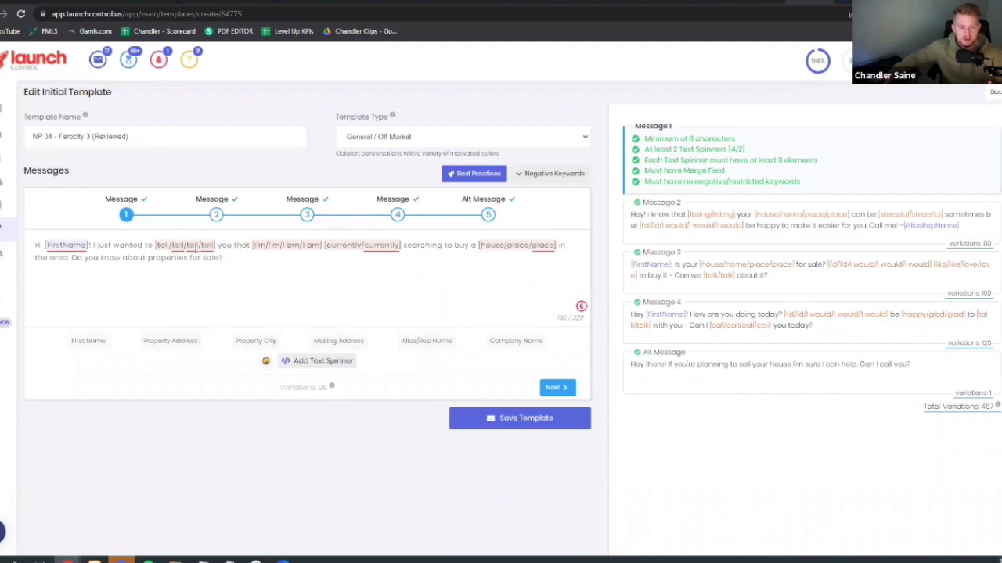
click(190, 245)
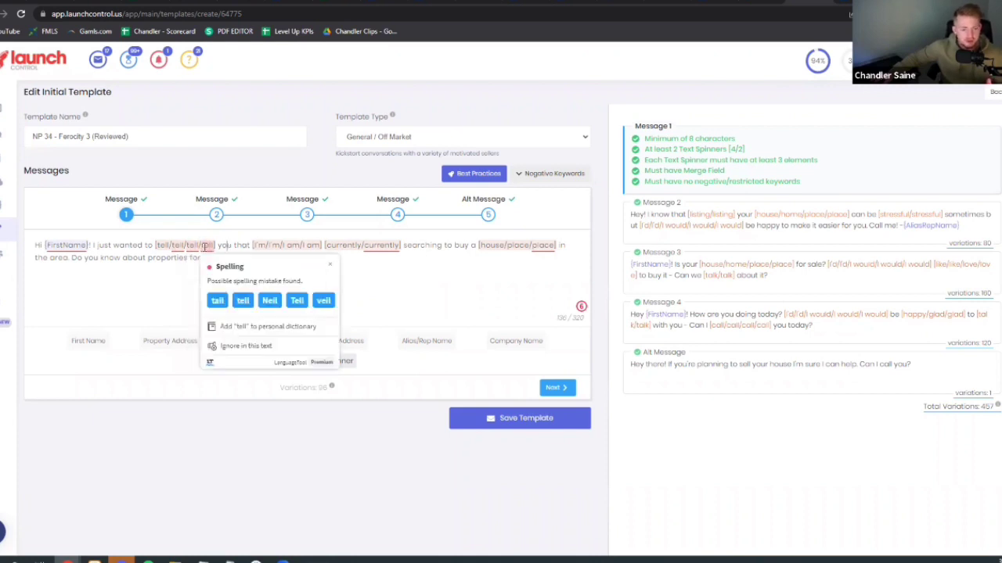
click(227, 246)
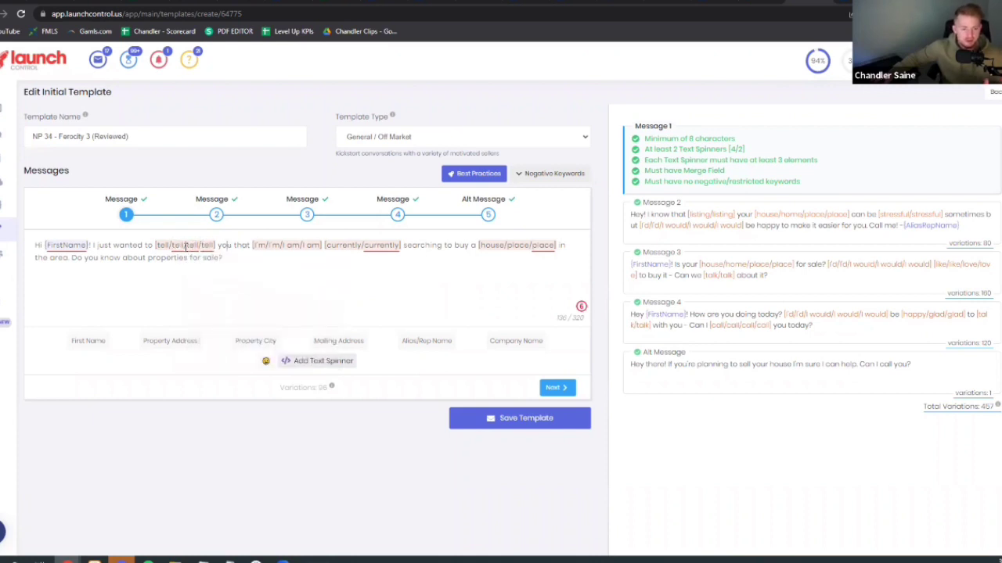
click(206, 247)
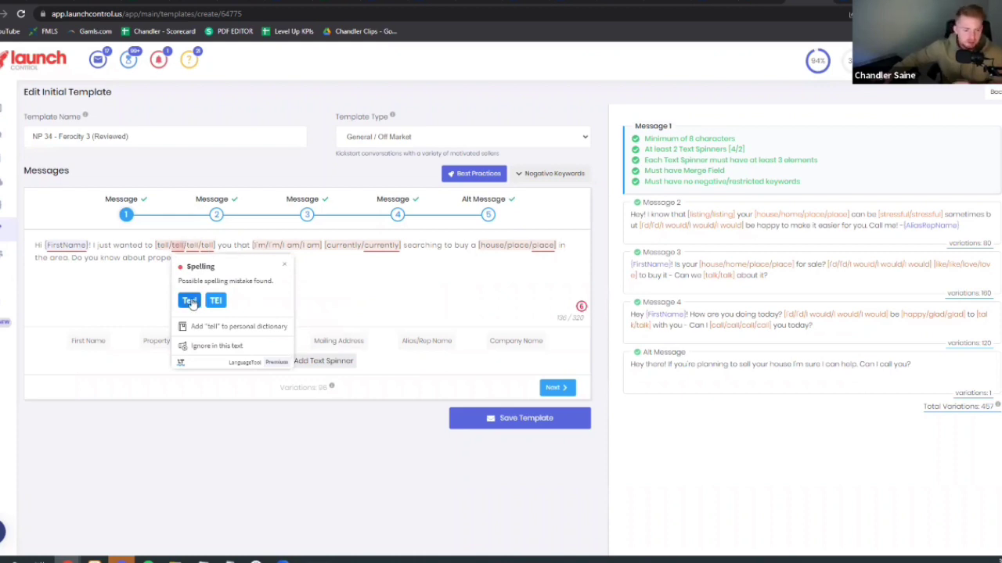
click(181, 245)
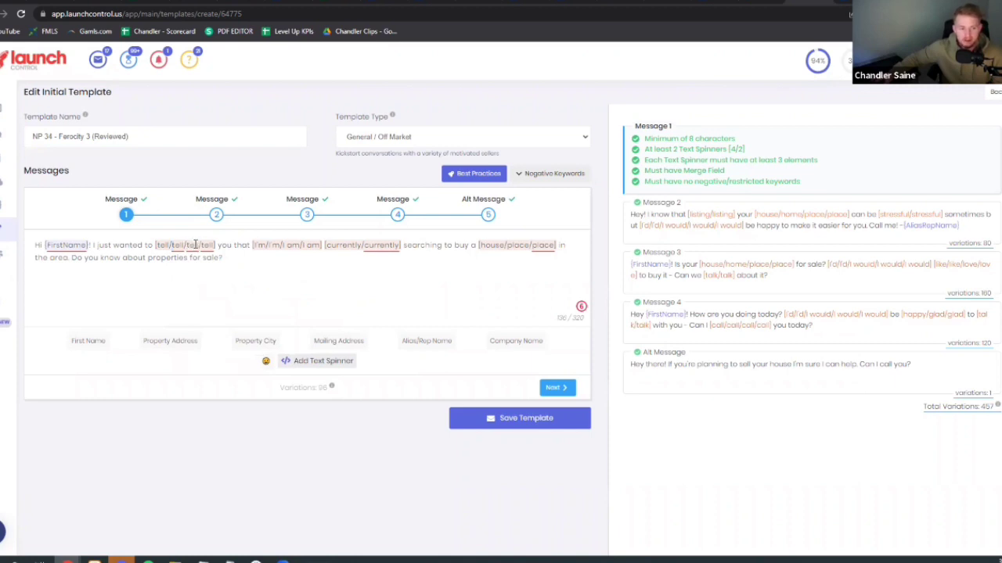
click(213, 245)
click(213, 245)
click(210, 245)
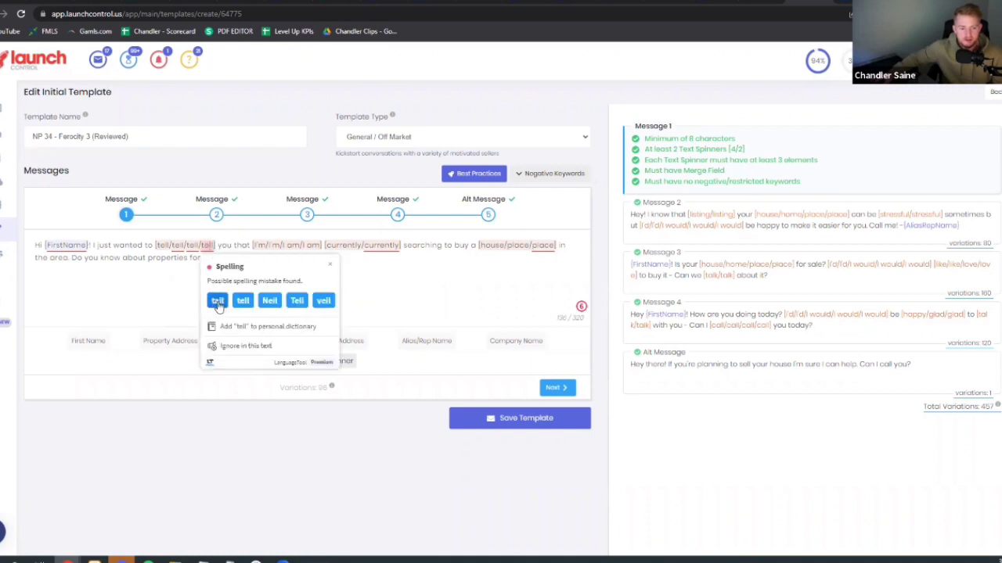
click(197, 247)
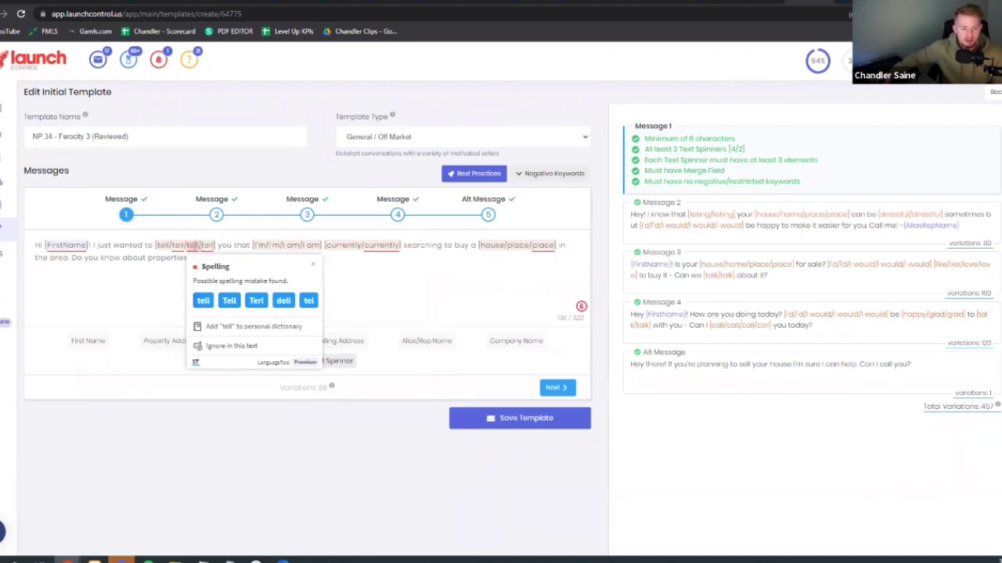
click(194, 245)
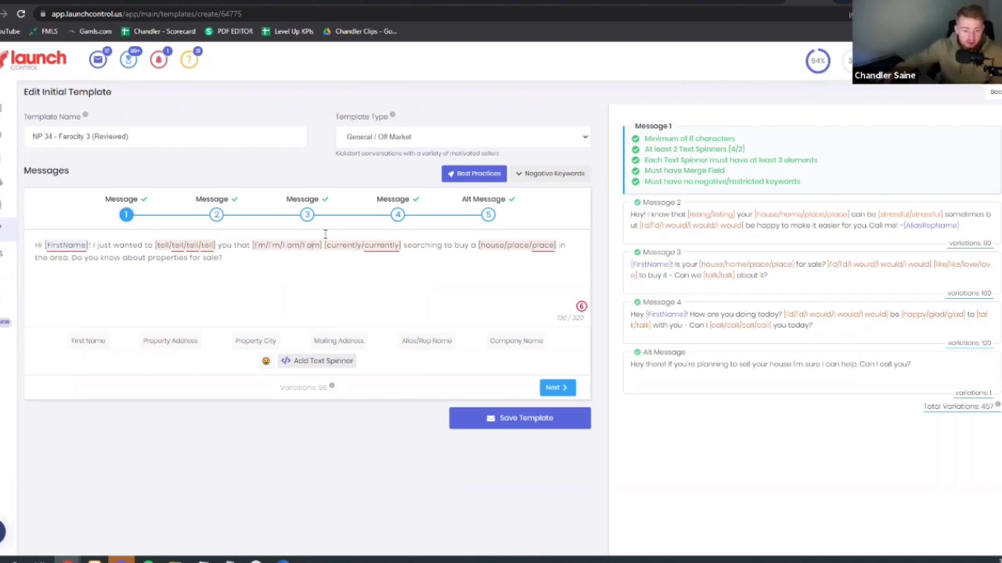
Examine message 1's "currently" and "house/place/place" text spinners and the "searching to buy" wording between them.
click(395, 246)
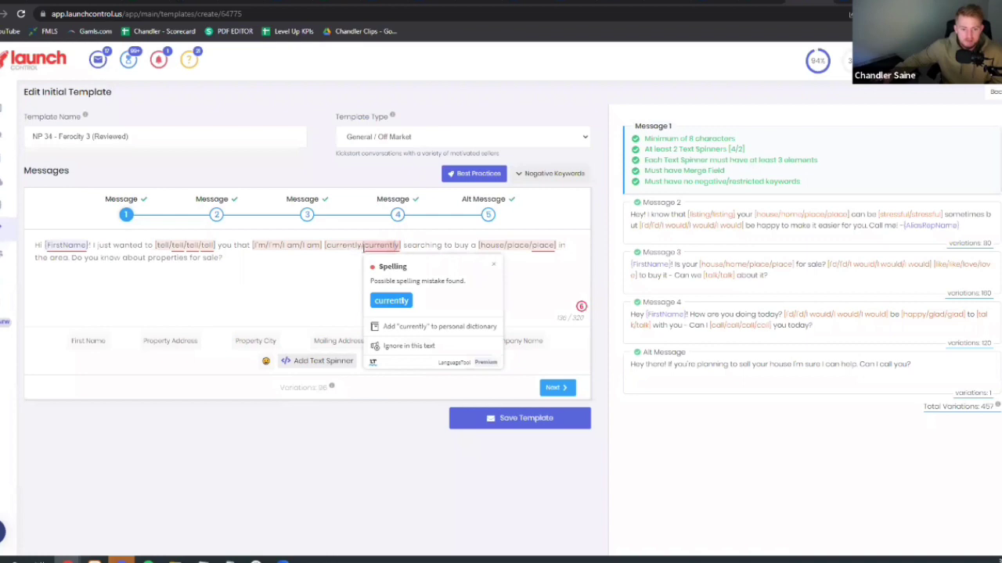
click(486, 245)
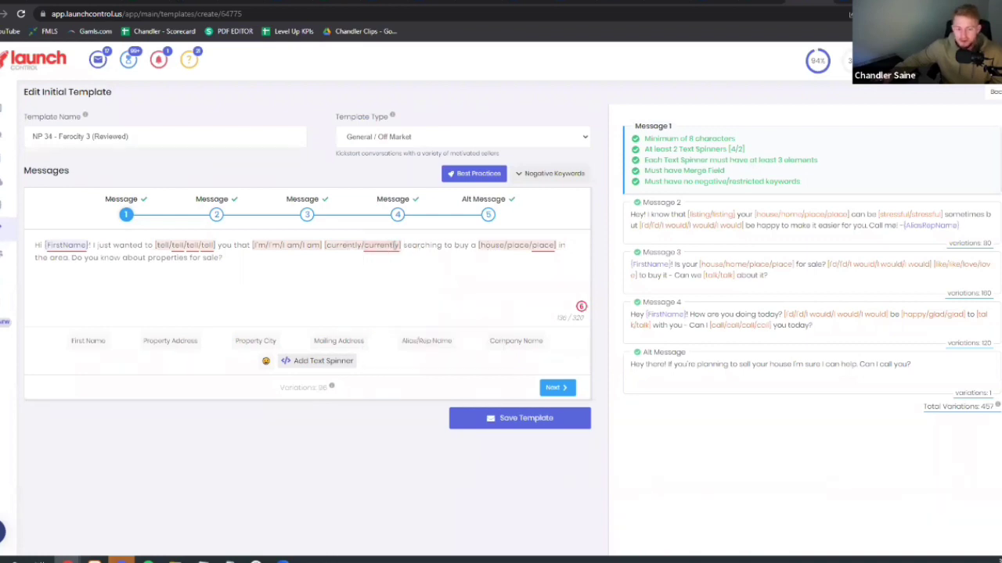
drag(421, 245, 455, 246)
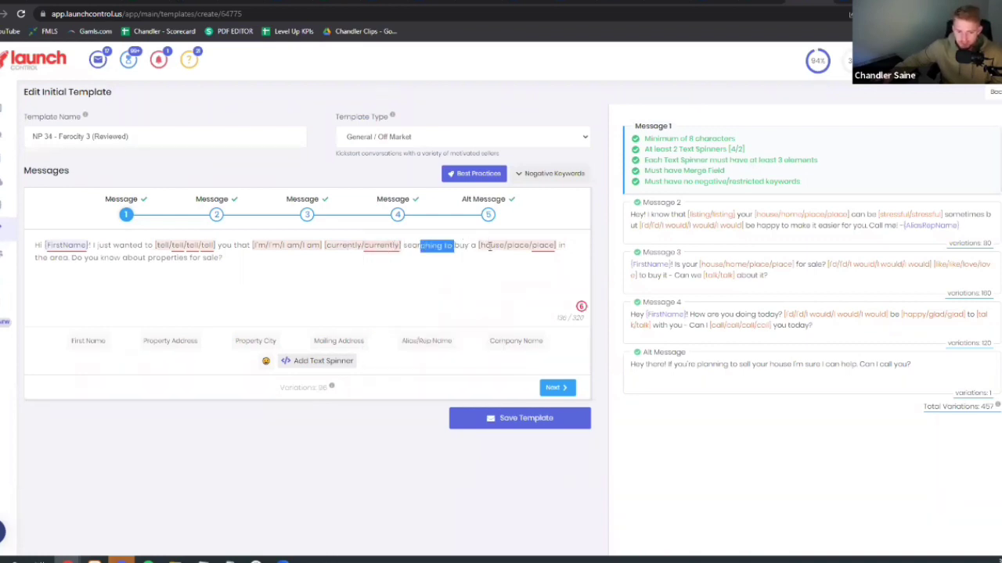
click(488, 245)
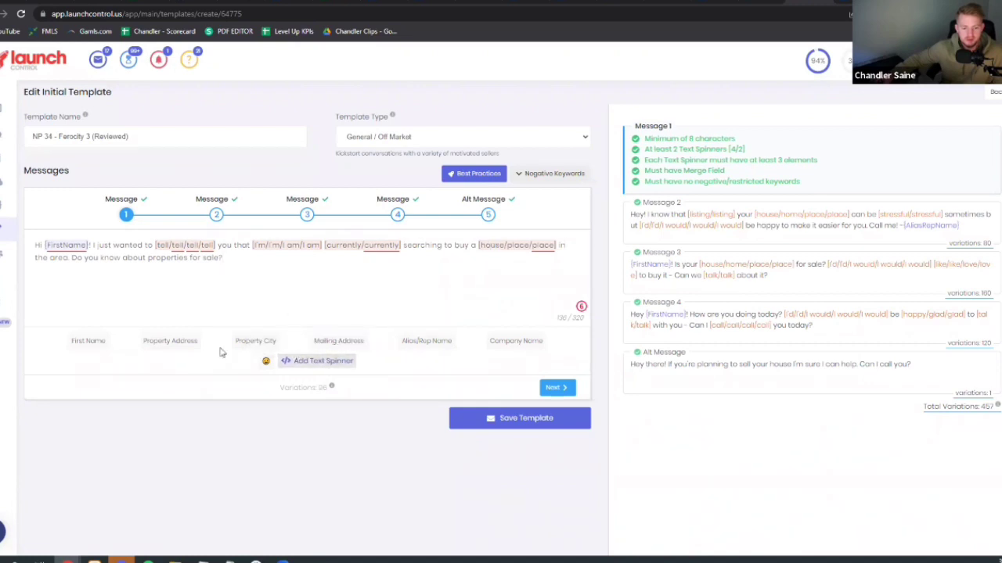
Try adding the Property City merge field at the end of message 1 and delete it again.
click(254, 340)
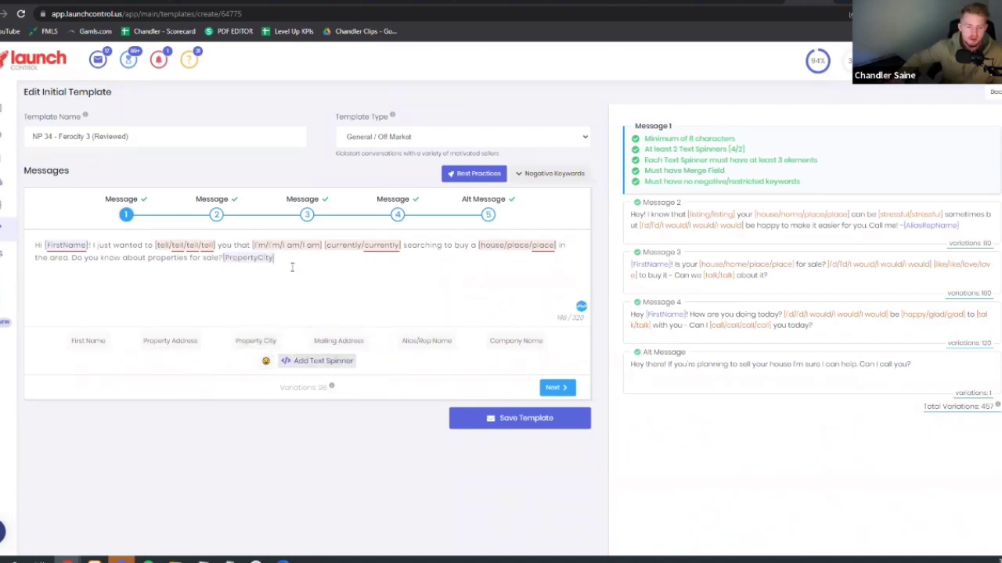
key(BackSpace)
key(BackSpace)
key(BackSpace)
key(BackSpace)
key(BackSpace)
key(BackSpace)
key(BackSpace)
key(BackSpace)
key(BackSpace)
key(BackSpace)
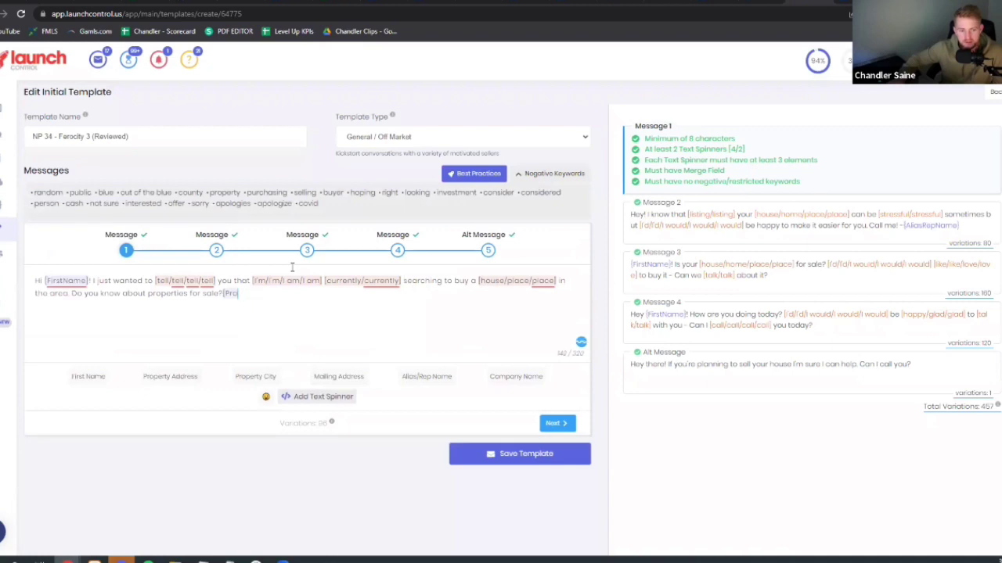
key(BackSpace)
key(BackSpace)
key(BackSpace)
key(BackSpace)
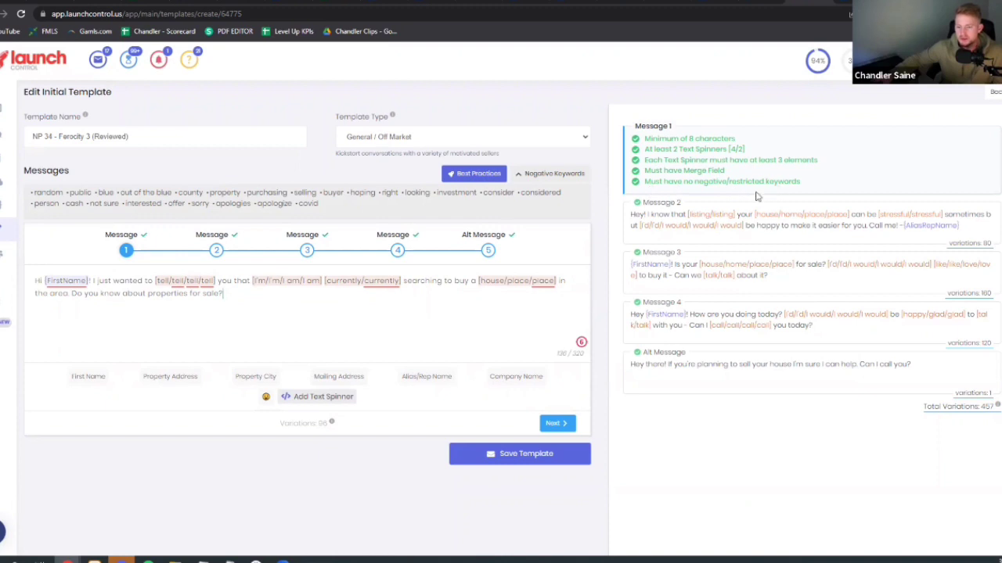
Review the negative keywords, then read messages 1 to 4 and the alternate message along with their requirement checklists.
drag(33, 193, 341, 205)
click(340, 205)
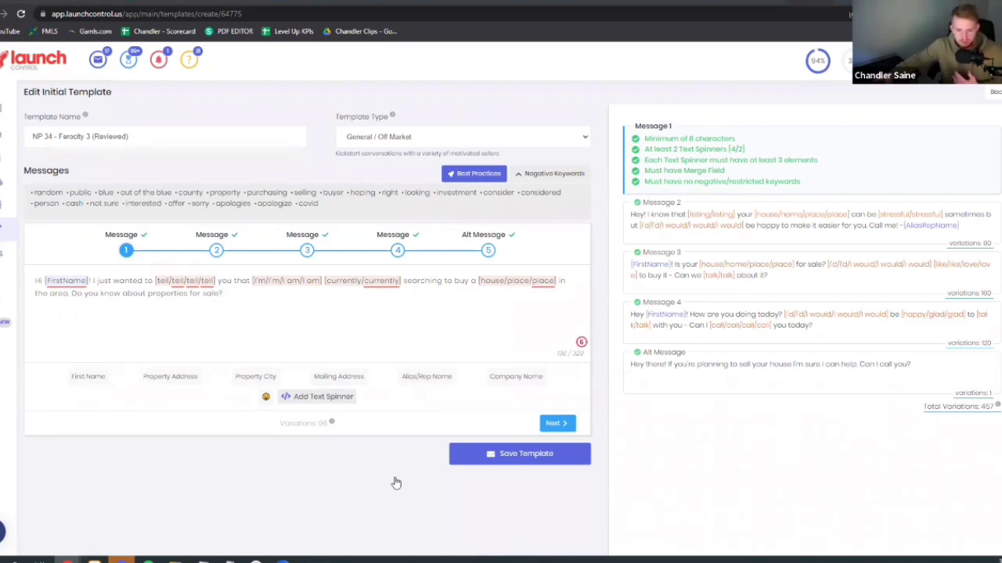
click(680, 375)
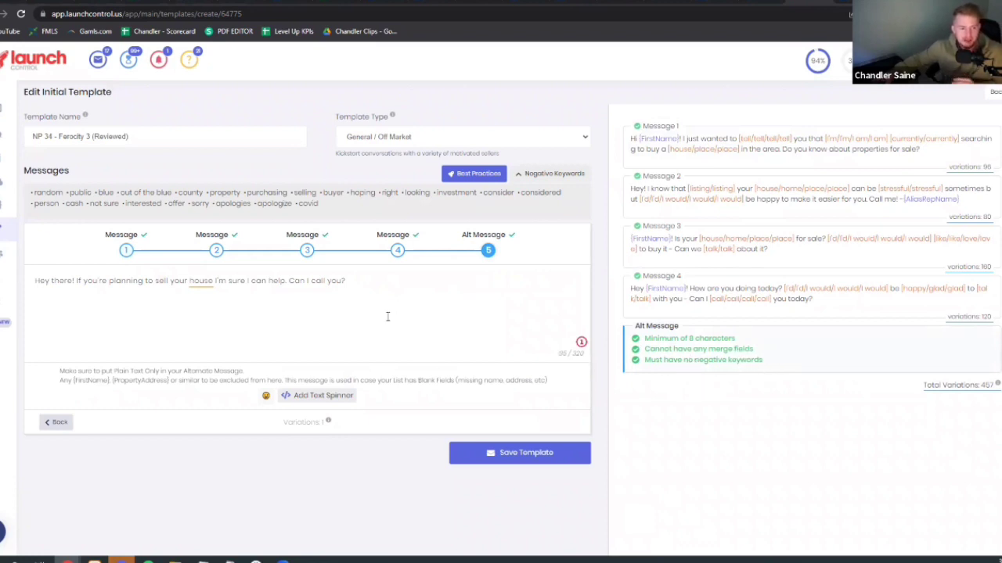
click(736, 147)
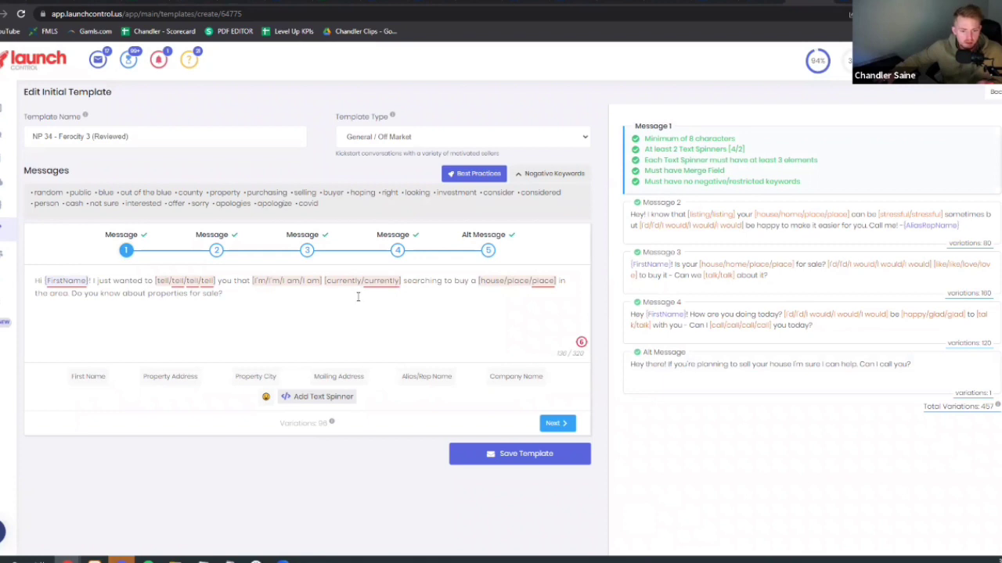
click(723, 227)
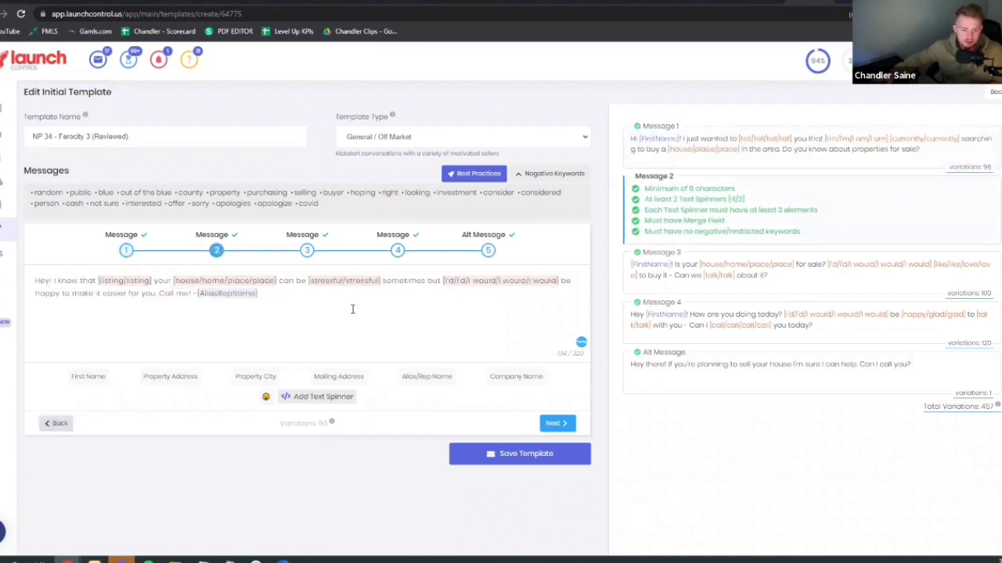
click(307, 251)
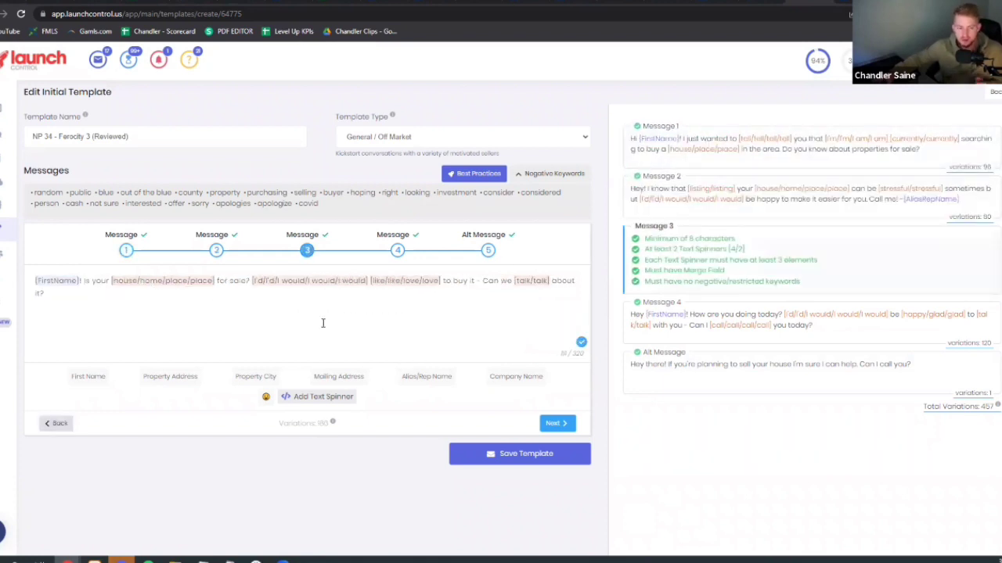
click(732, 321)
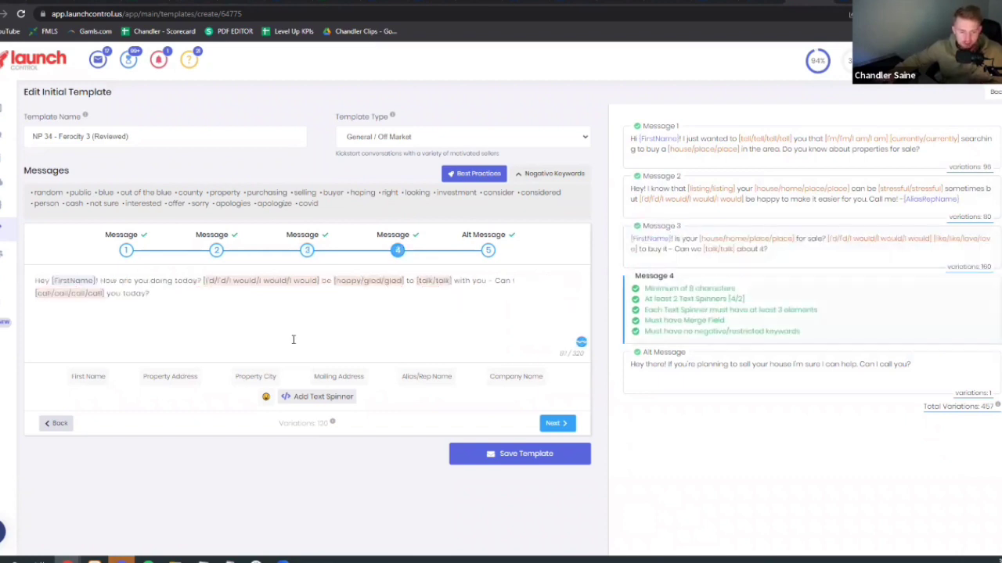
click(685, 374)
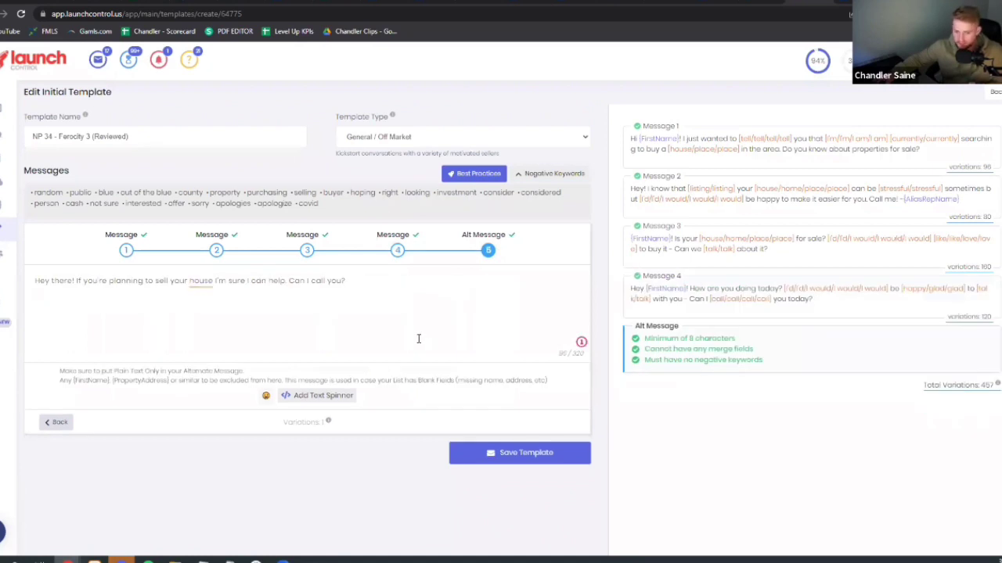
click(673, 145)
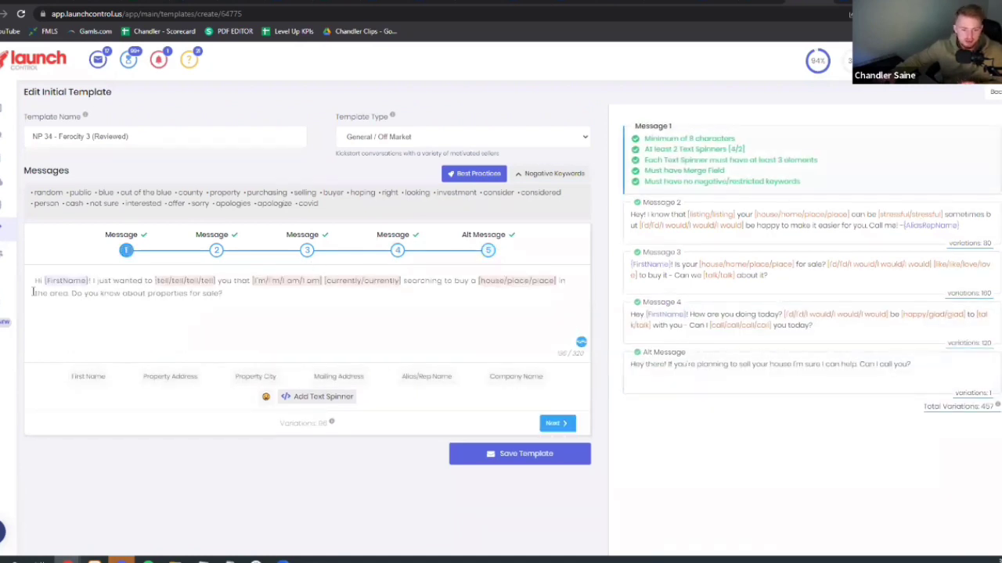
Go to the campaigns list and start creating a follow-up campaign.
mouse_move(4, 270)
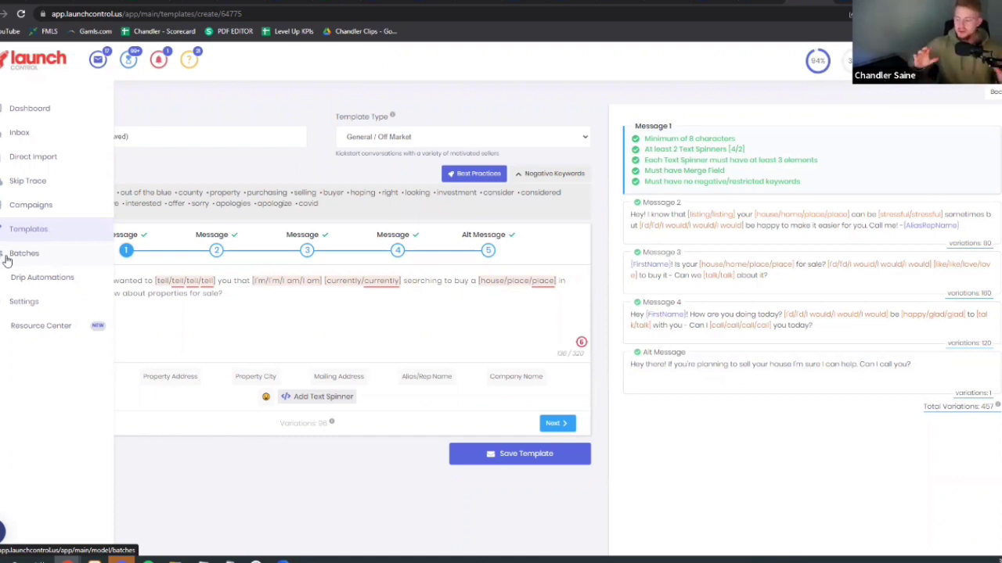
click(39, 204)
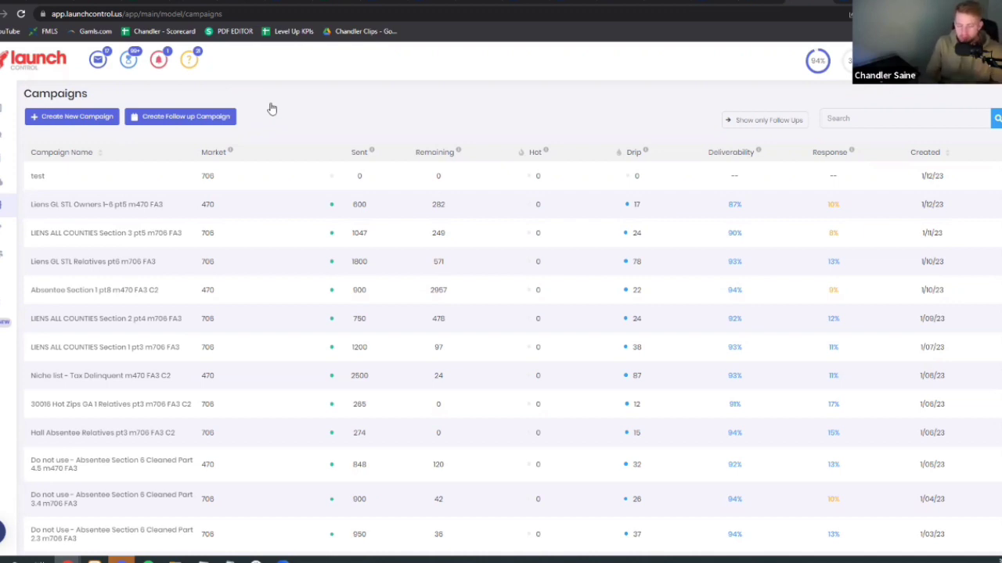
click(184, 117)
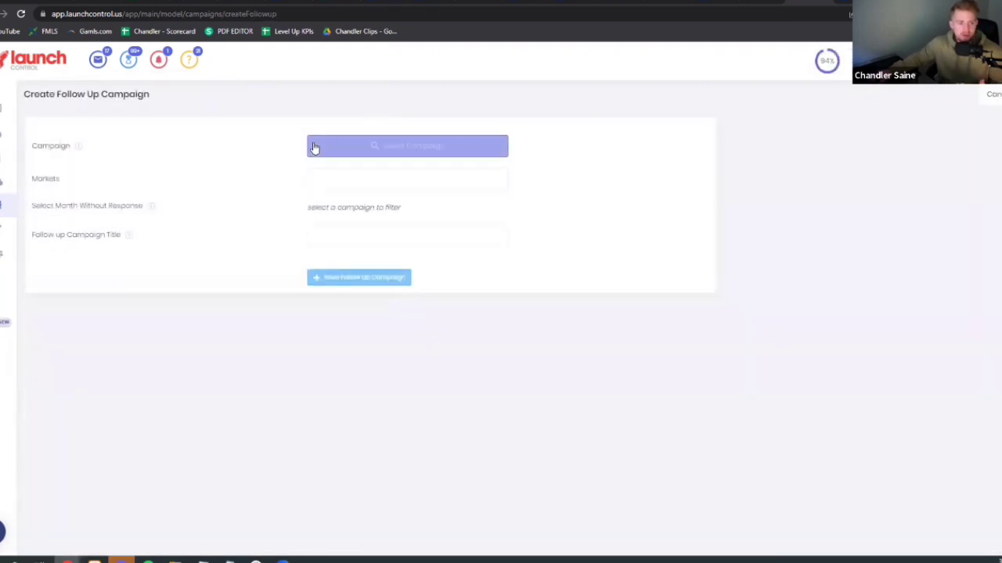
Browse the available source campaigns and choose "Absentee Bartow OLD Owners m706 FA3" for the follow-up.
click(345, 152)
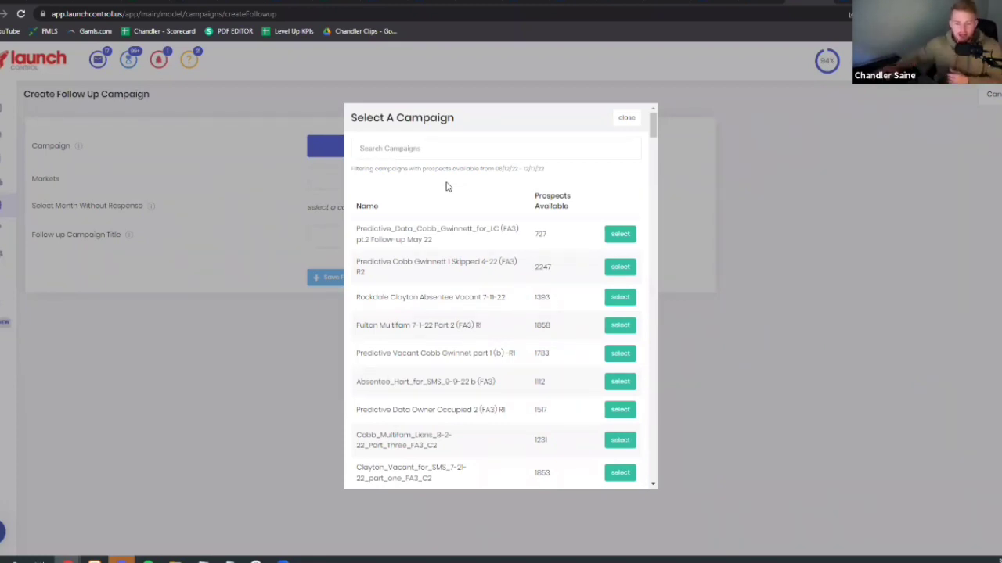
scroll(513, 266, down, 15)
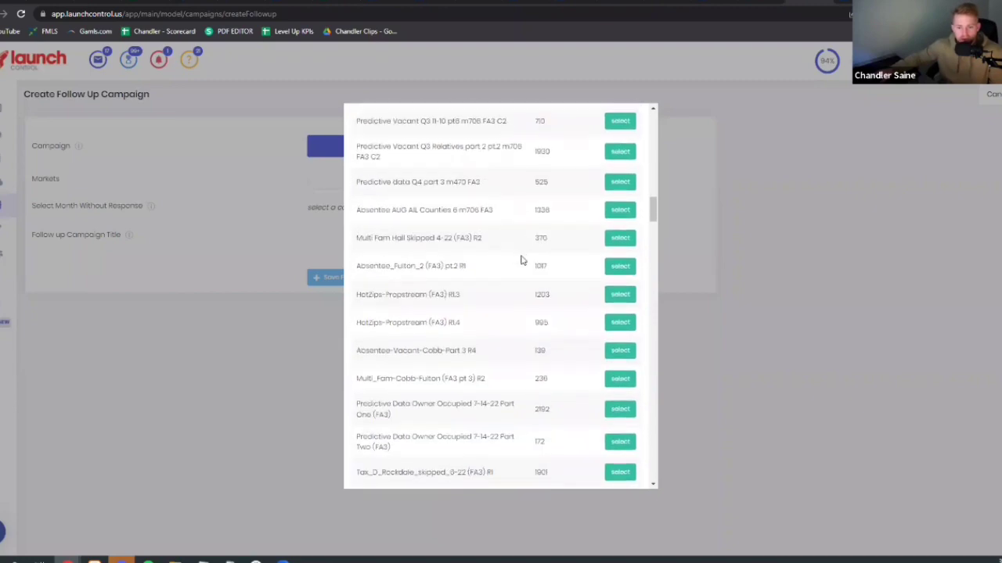
scroll(522, 261, down, 20)
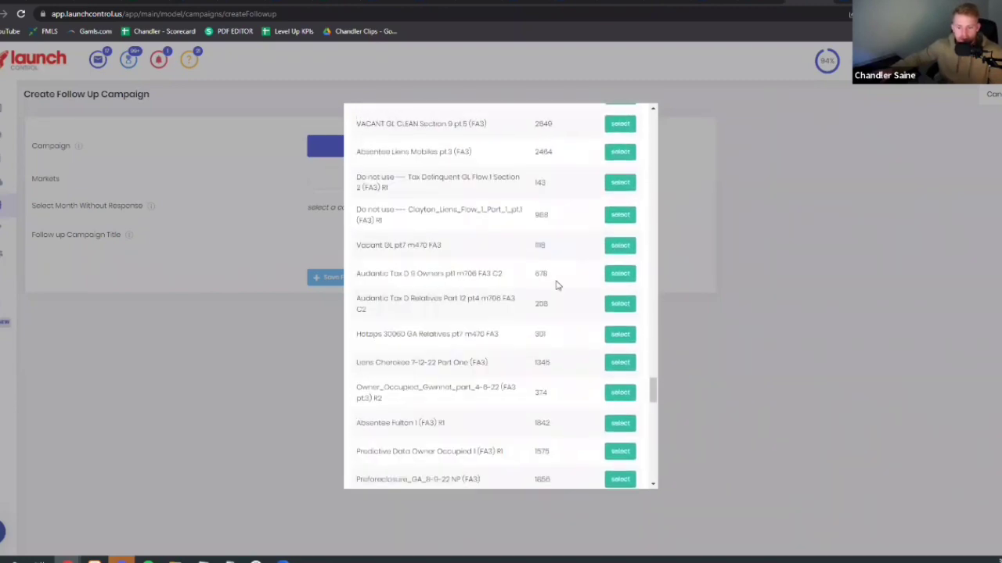
scroll(579, 345, down, 10)
drag(649, 414, 654, 478)
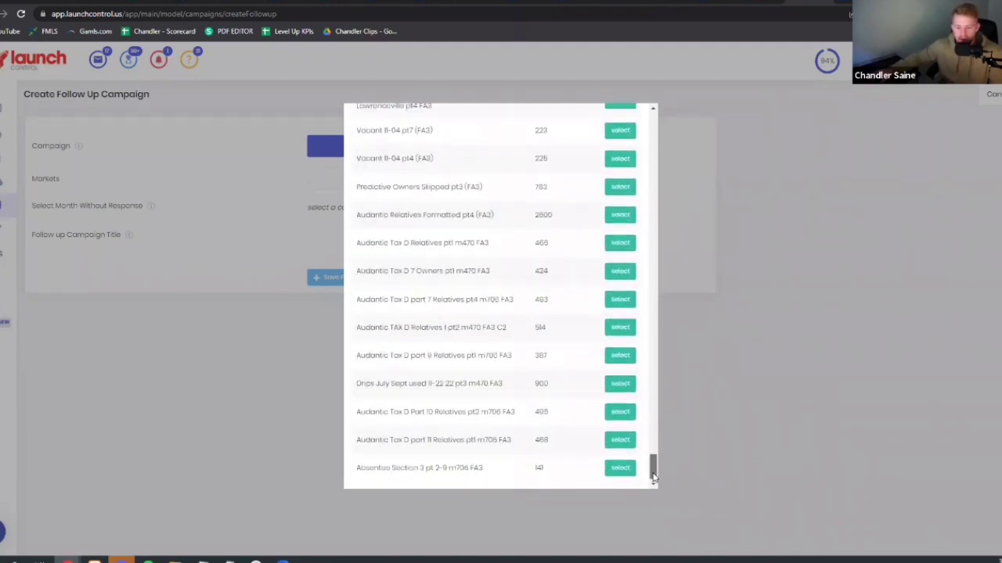
scroll(510, 375, up, 8)
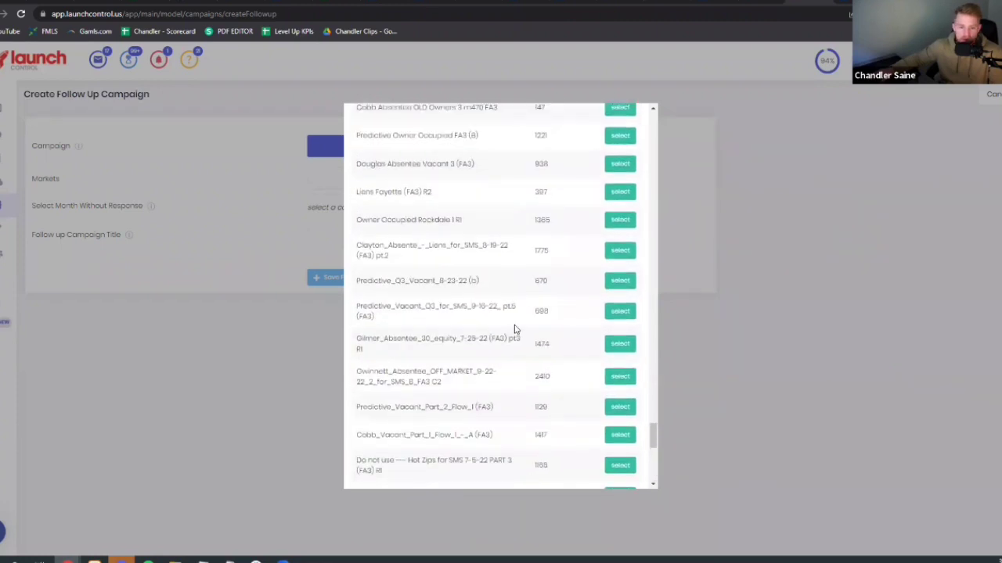
scroll(514, 328, up, 3)
drag(360, 298, 457, 299)
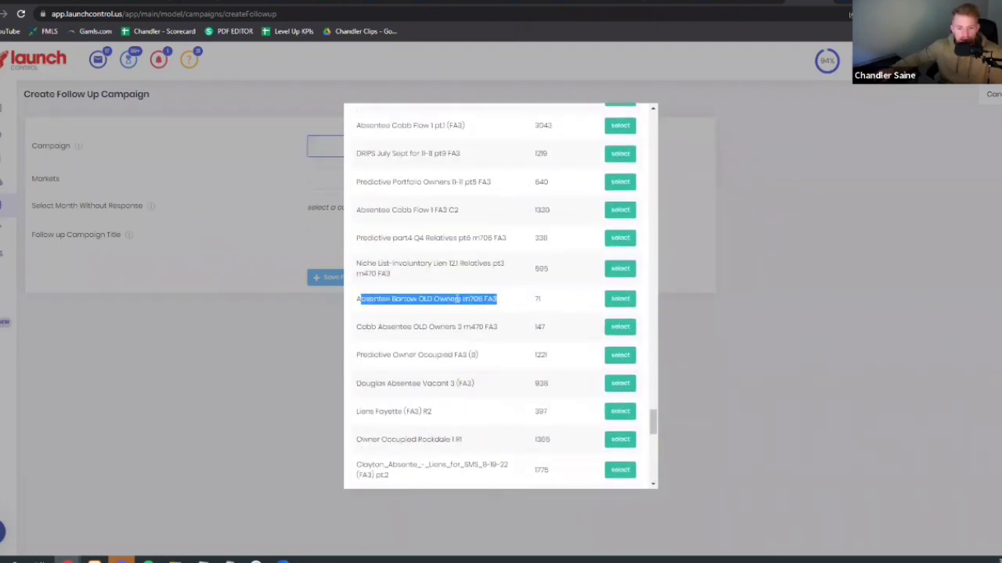
click(462, 298)
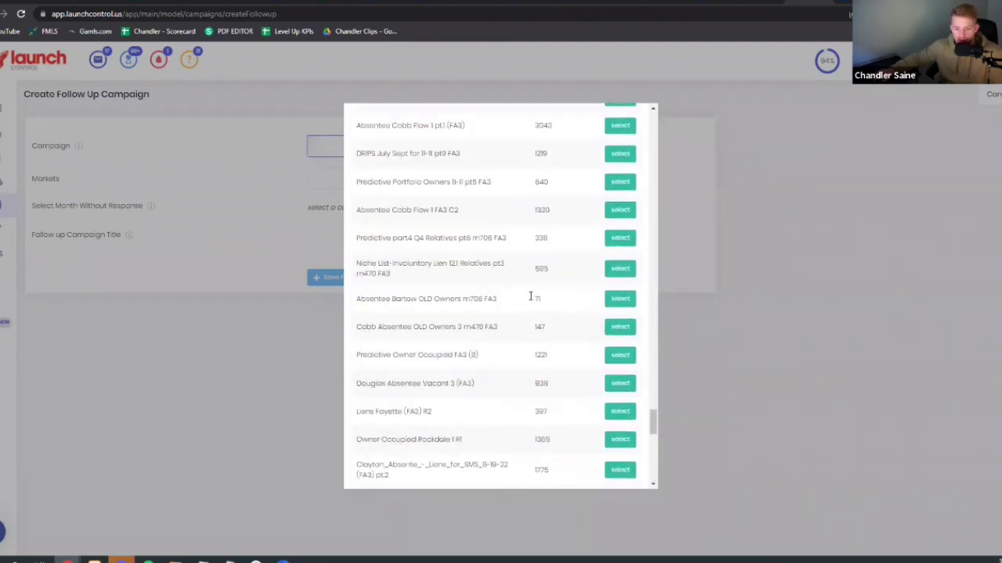
click(618, 298)
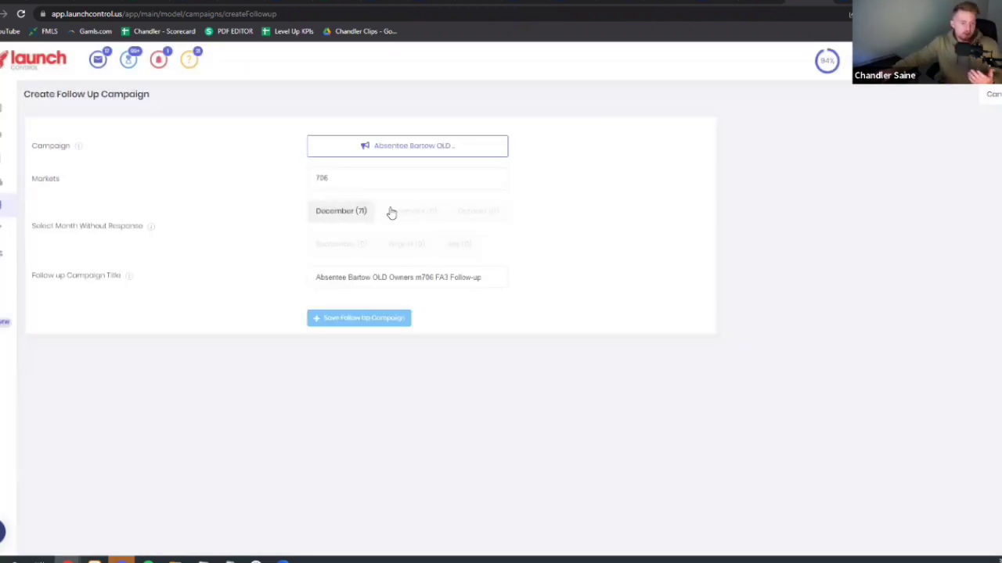
Choose December as the month without response and set the follow-up title to "Absentee Bartow OLD Owners m706 FA3 R1".
click(347, 214)
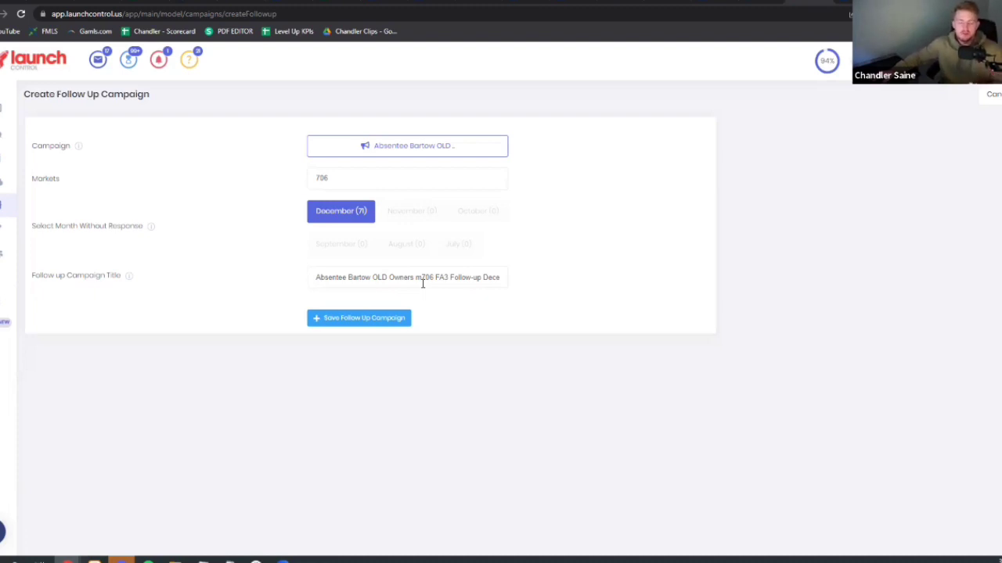
drag(387, 287, 515, 281)
click(462, 282)
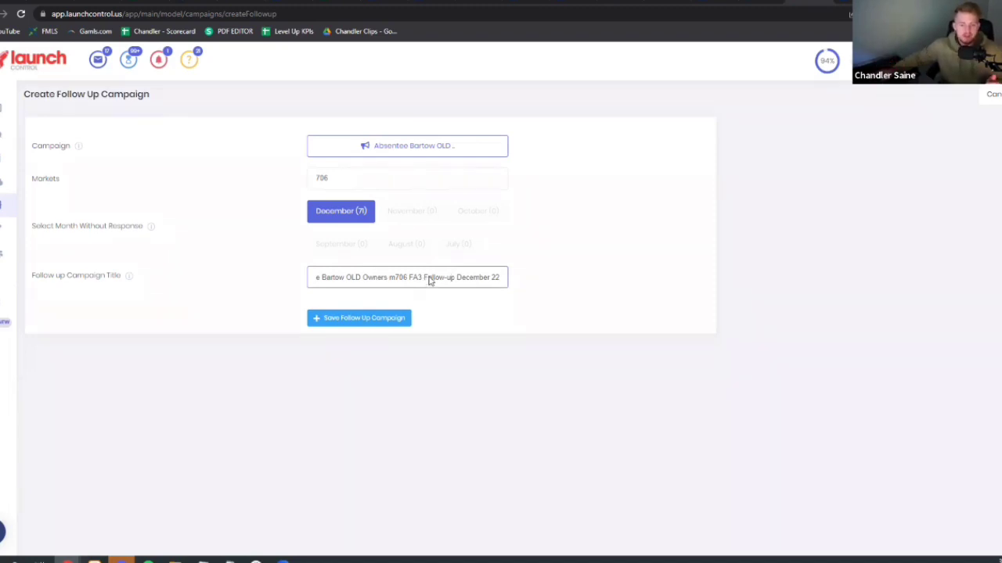
drag(425, 278, 501, 282)
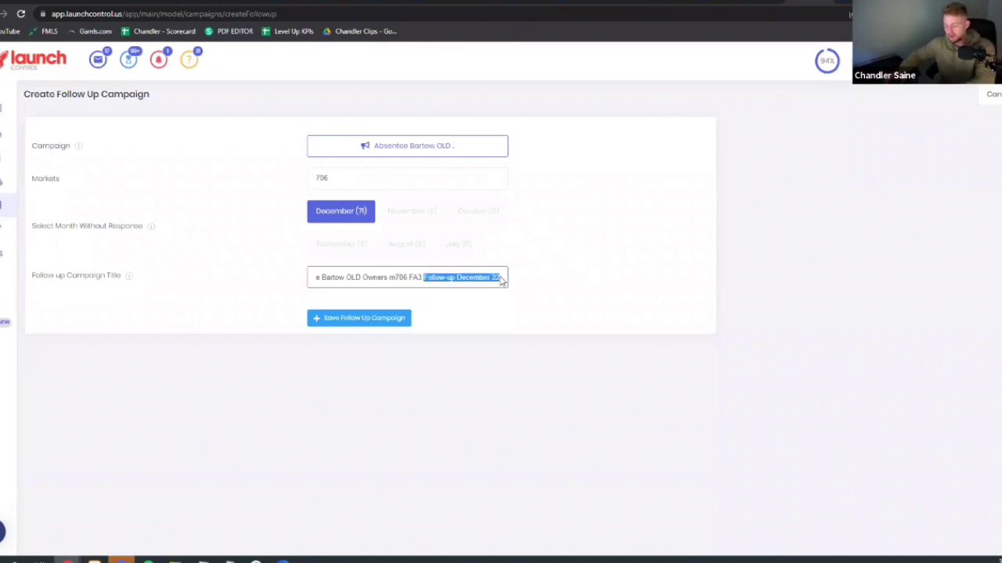
text(R1)
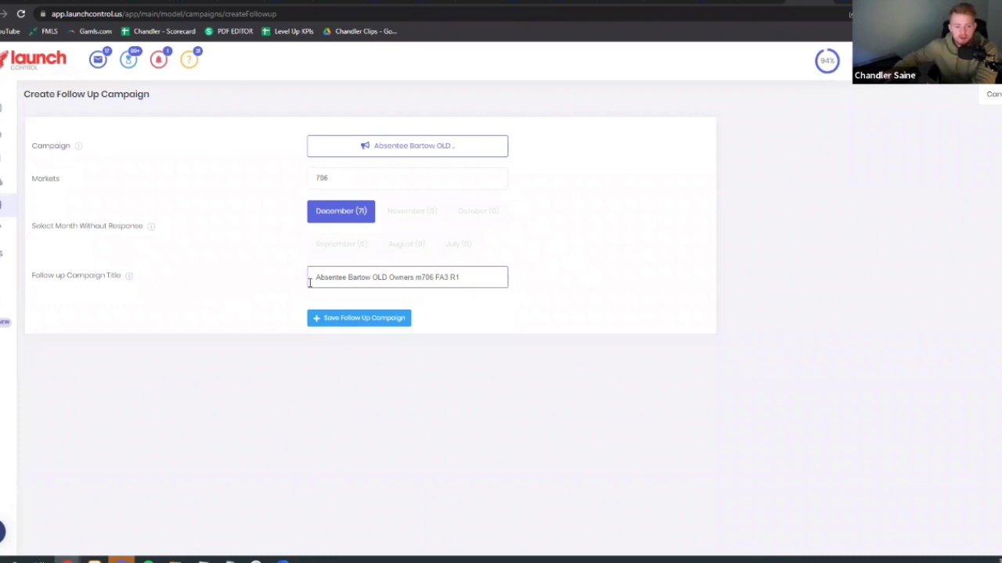
Change the round suffix at the end of the follow-up campaign title to R2.
drag(309, 280, 469, 277)
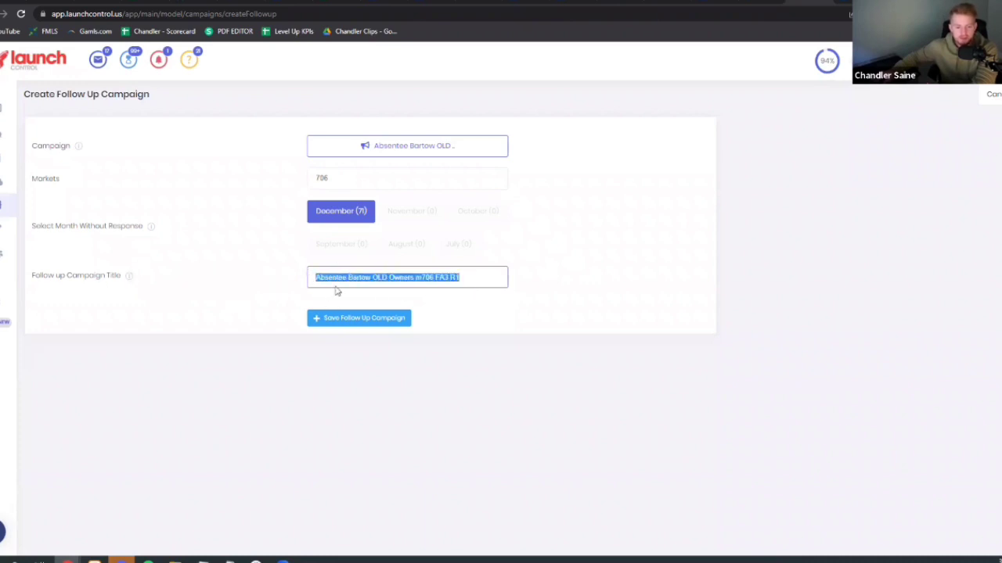
click(469, 285)
key(BackSpace)
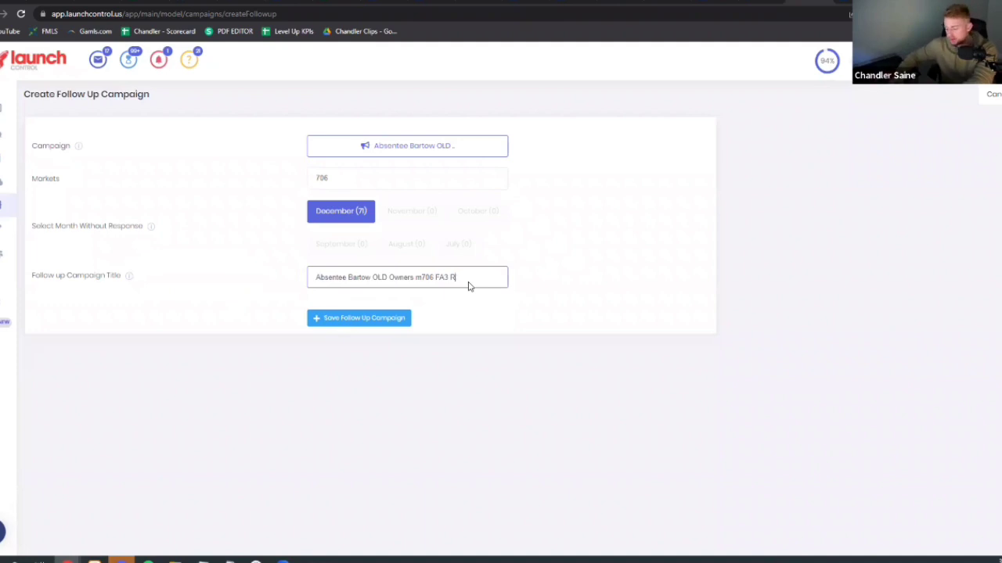
text(2)
click(514, 295)
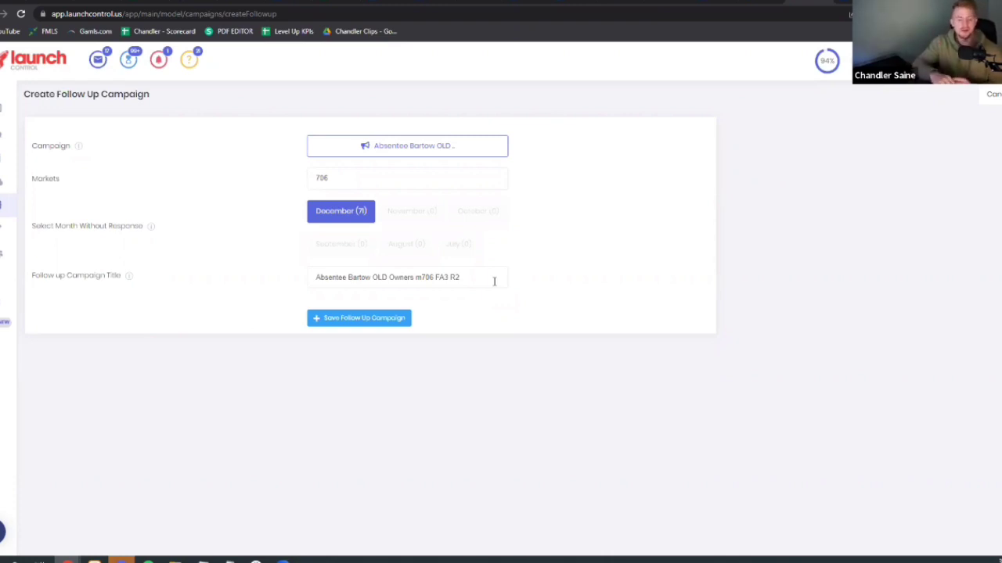
Review the full follow-up campaign title and the option for saving the campaign.
drag(494, 281, 308, 277)
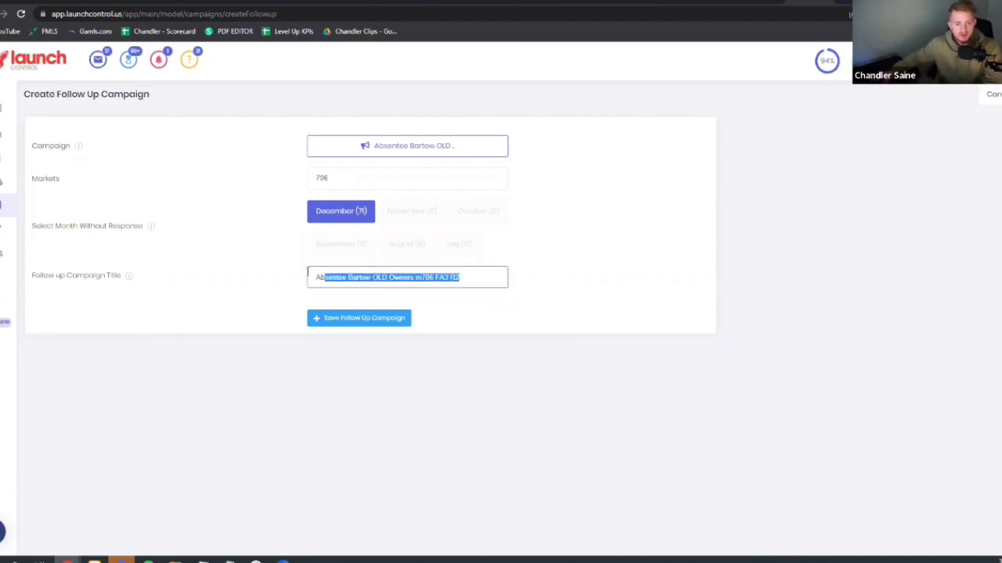
click(460, 273)
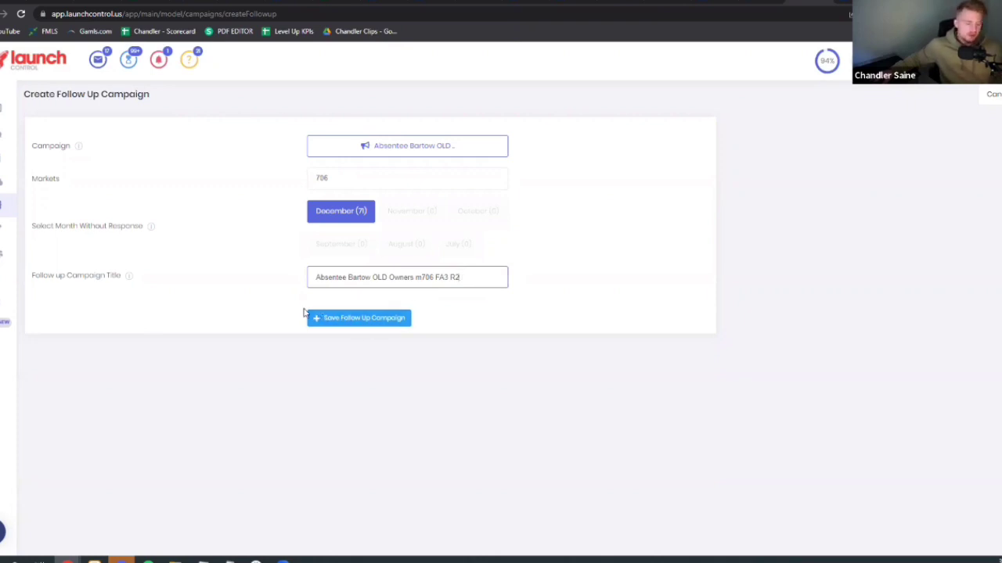
click(354, 317)
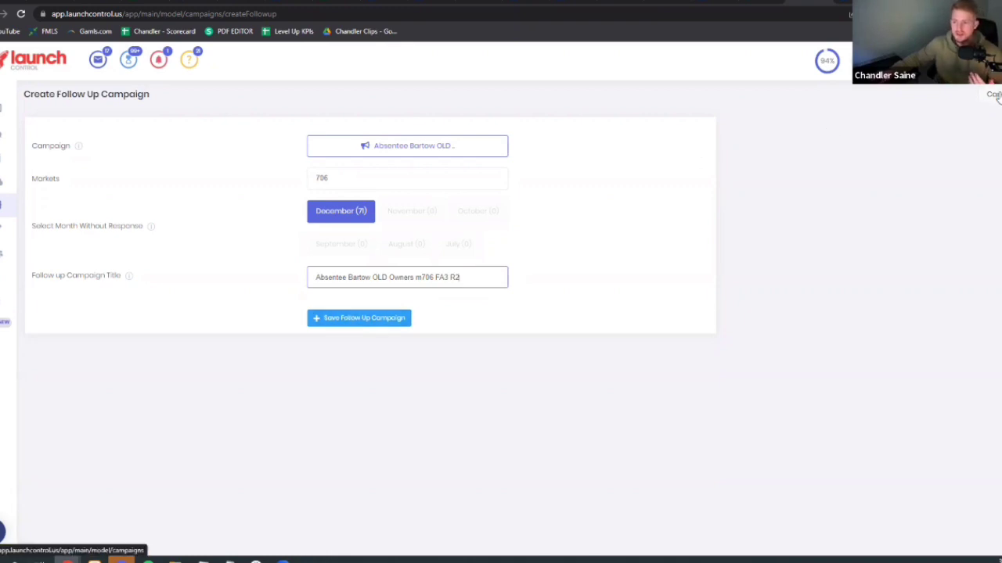